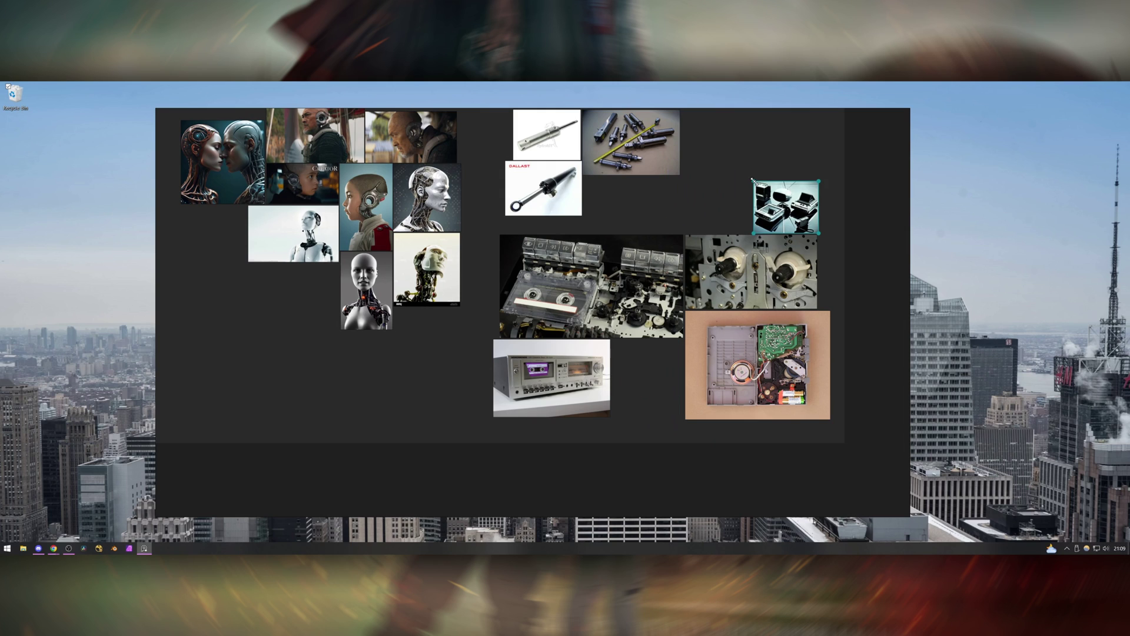
Step: Enlarge the blue-tinted cassette reference image slightly and paste another reference image onto the board
left_click_drag(753, 181, 737, 168)
left_click_drag(624, 436, 763, 464)
key("ctrl+v")
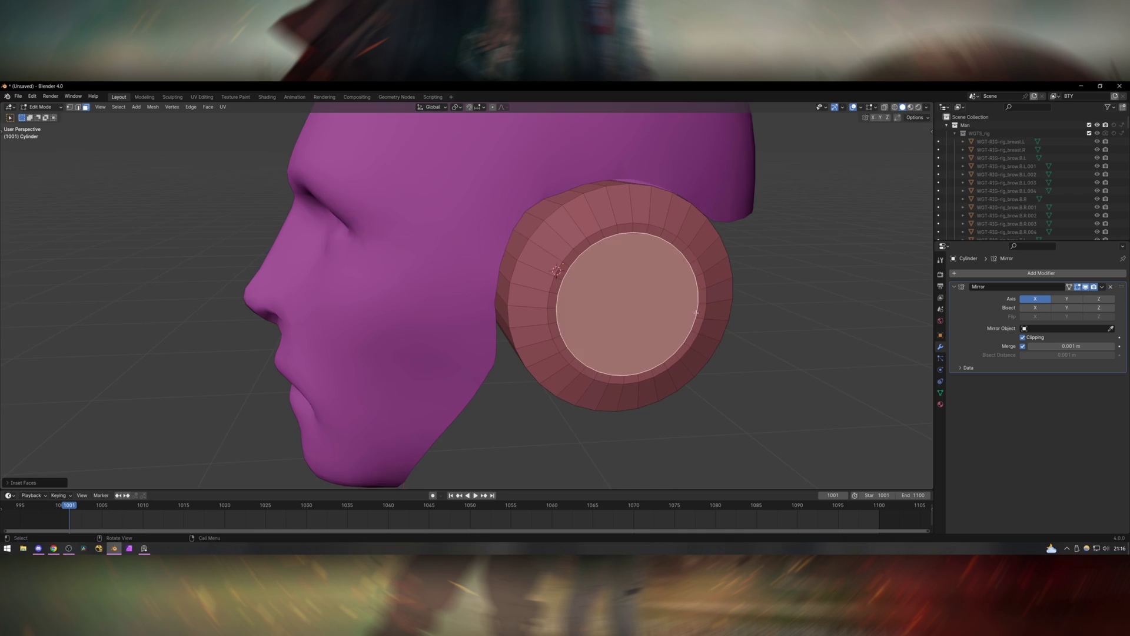
Step: Switch to Blender and scale the selected upper section of the piston cylinder along the X axis
middle_click_drag(743, 318, 651, 328)
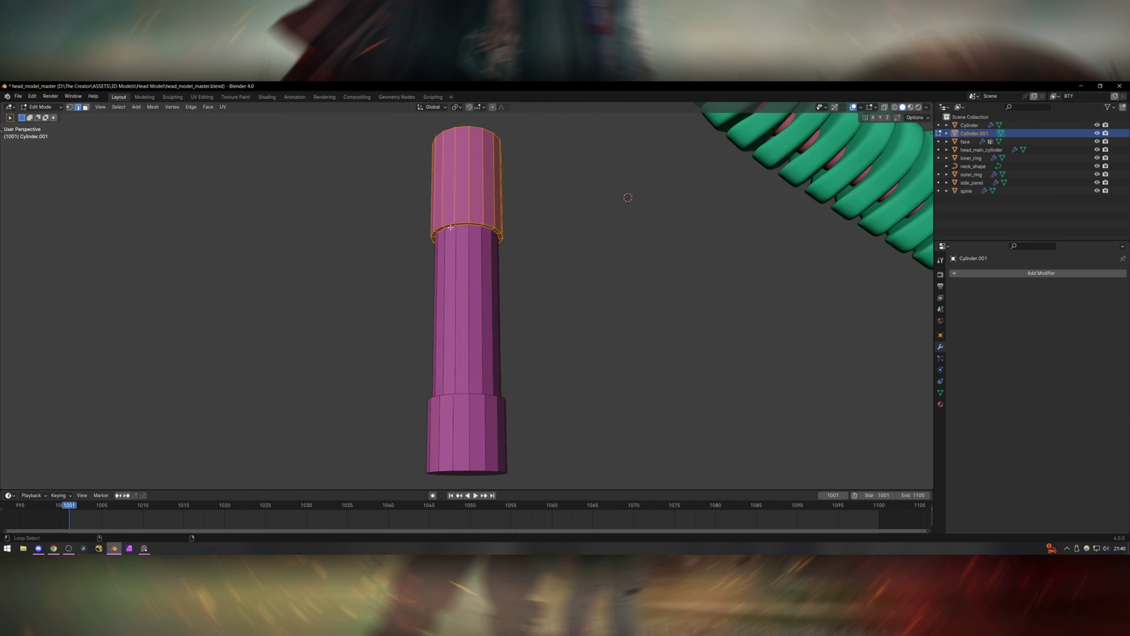
key("shift+z")
key("s")
key("x")
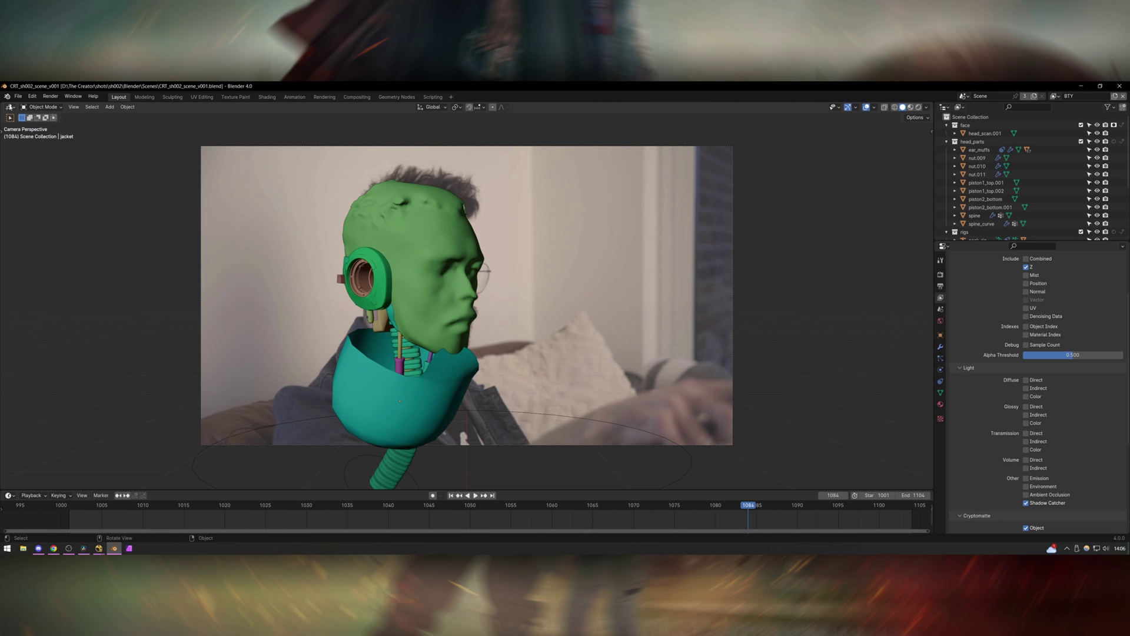
Step: Show the tracked head footage in the movie clip editor in place of the 3D viewport and move to frame 1054
left_click(10, 107)
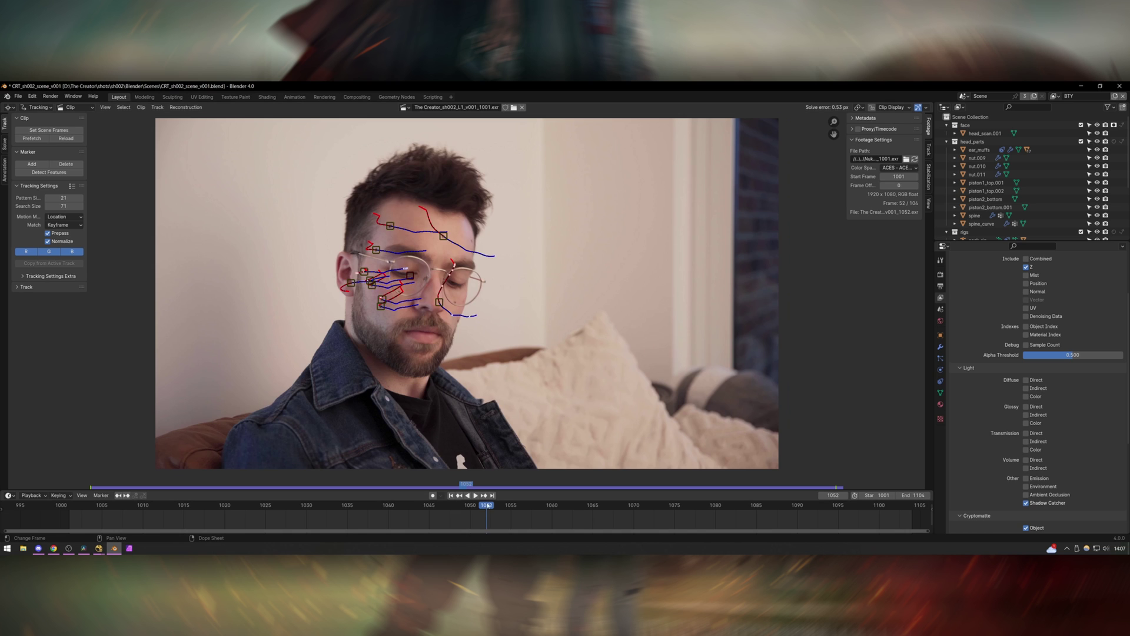
mouse_move(487, 505)
left_mouse_down()
mouse_move(354, 508)
mouse_move(503, 512)
left_mouse_up()
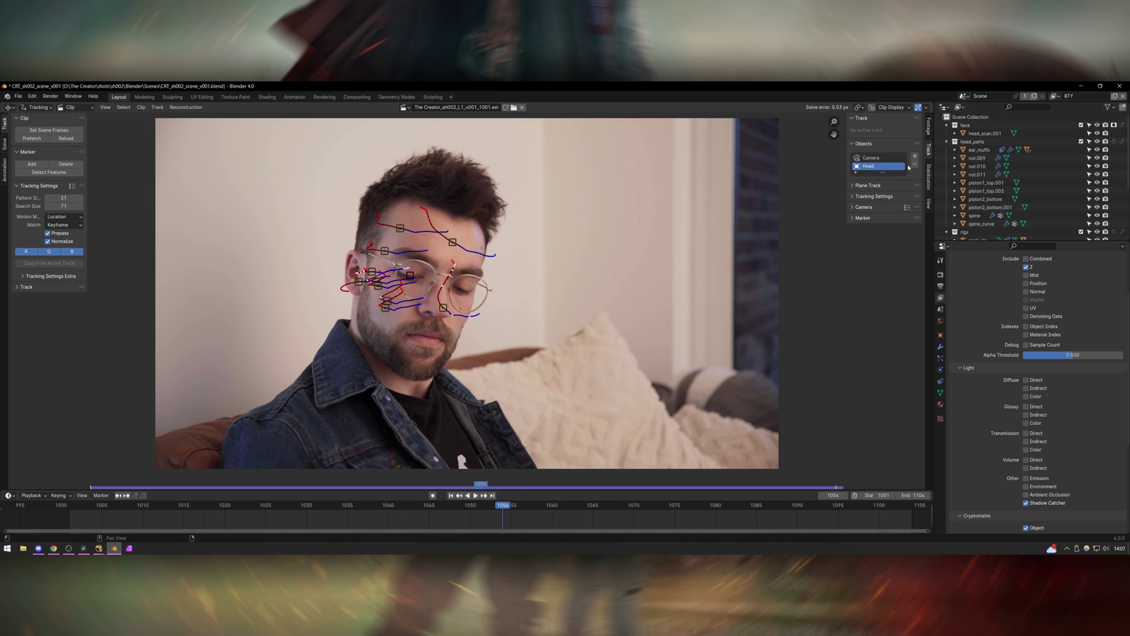
Step: Add a tracking object after Head and remove it again
left_click(915, 157)
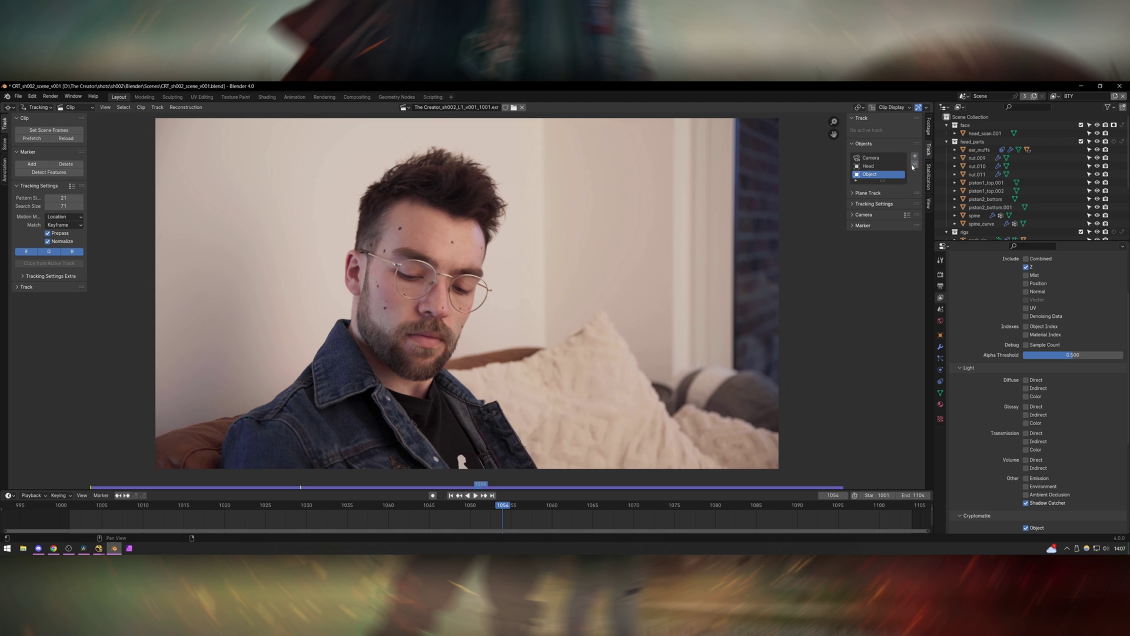
left_click(914, 165)
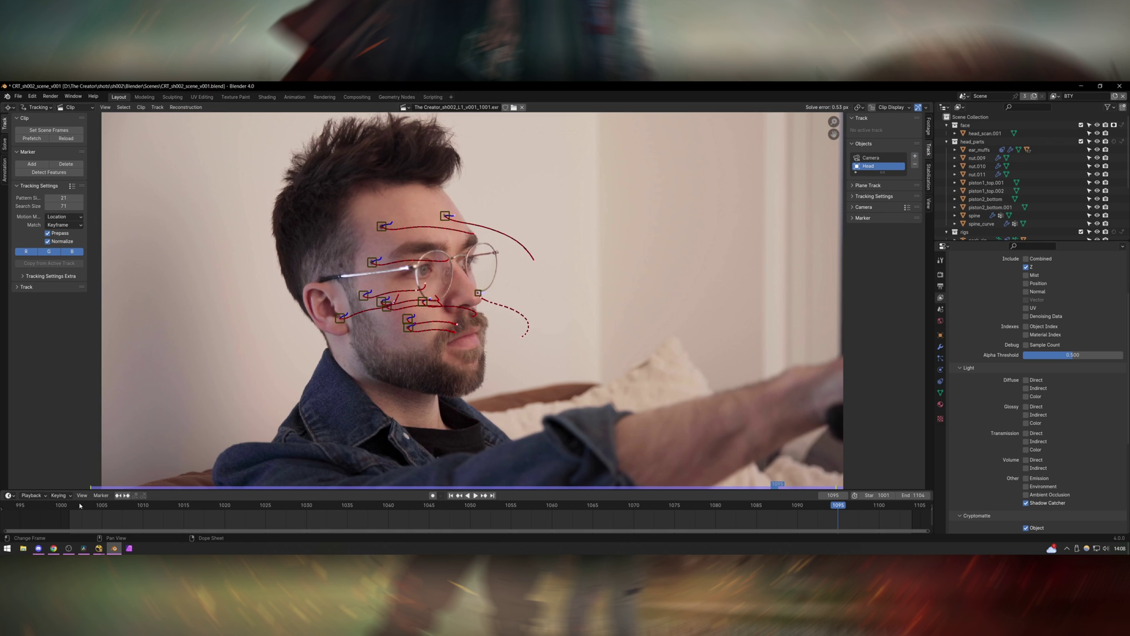
Step: Play back the footage to examine the head tracks, go to frame 1028, and show the solve settings
key("space")
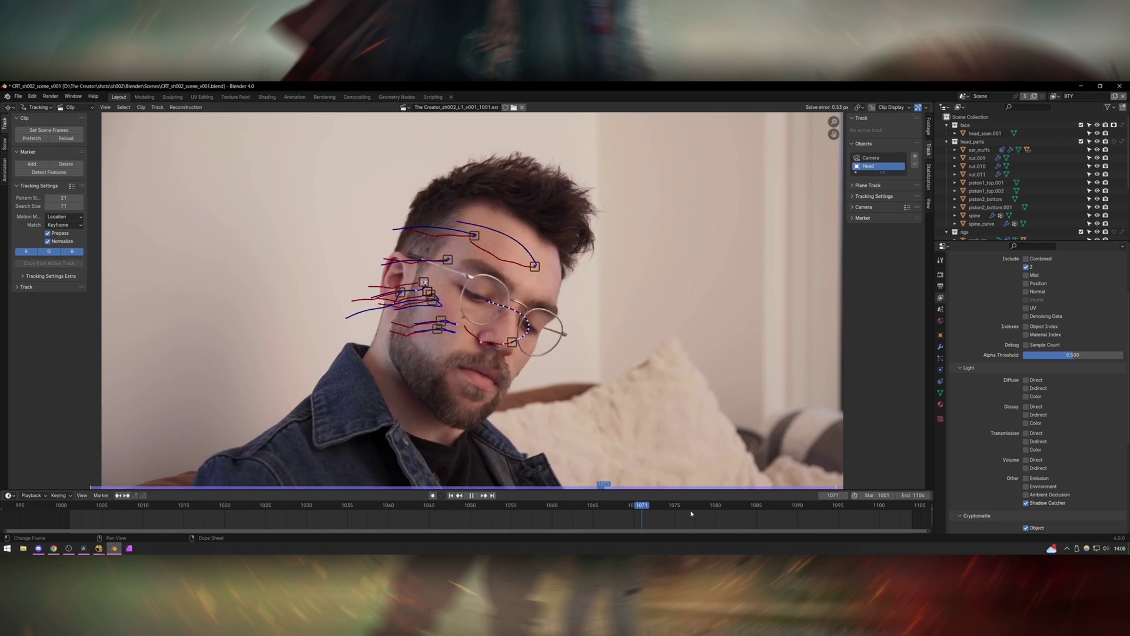
key("space")
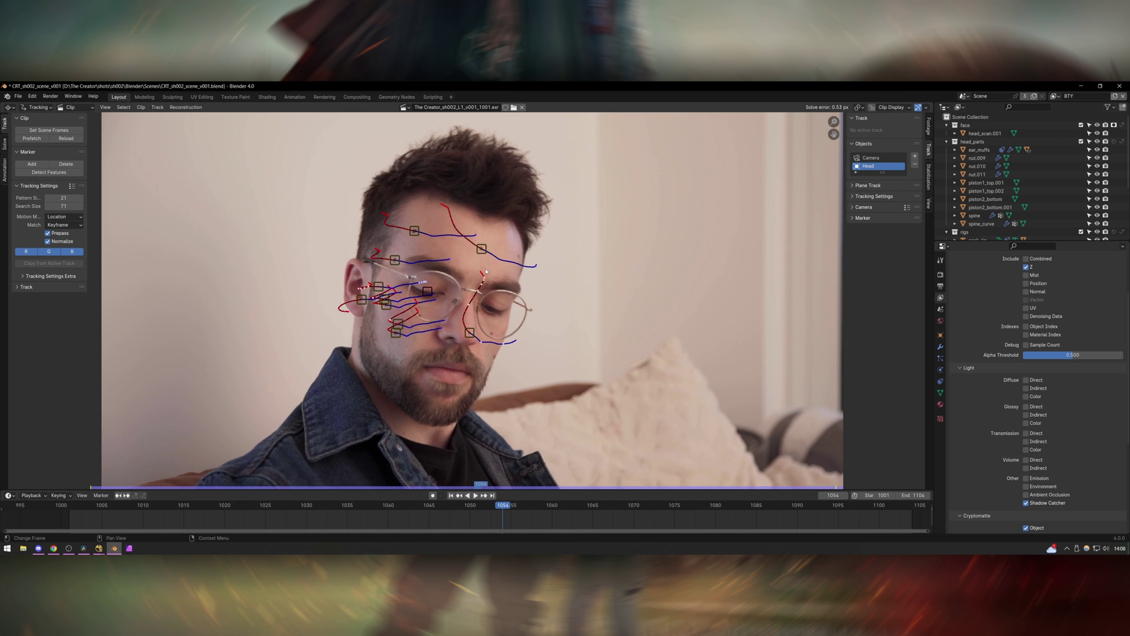
left_click_drag(492, 507, 290, 507)
left_click(4, 144)
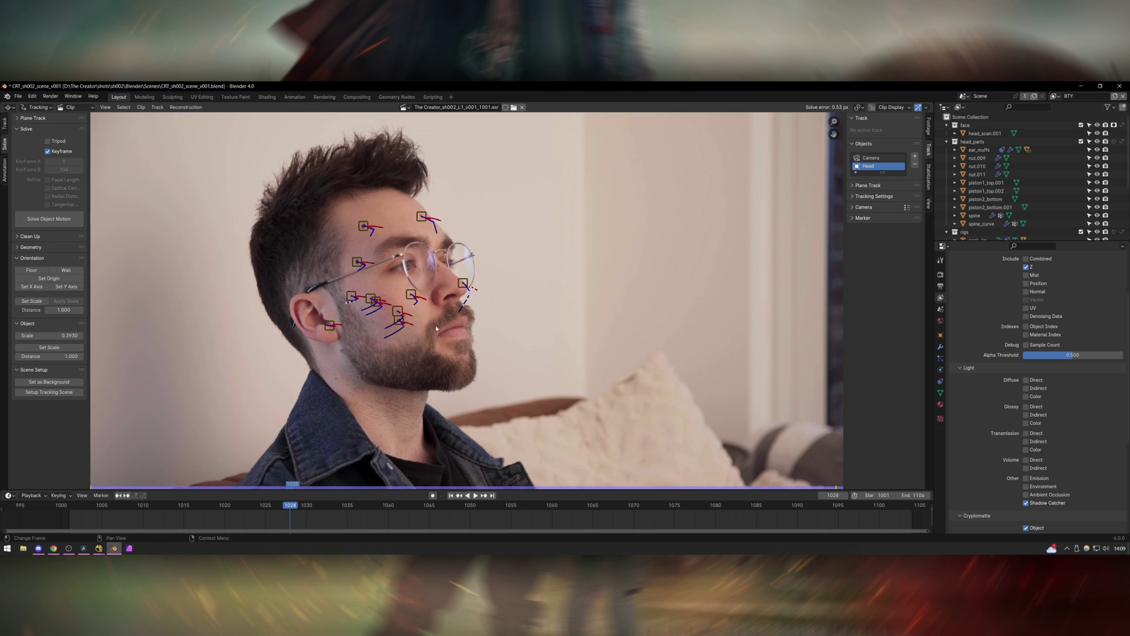
Step: Hide the track sidebar, split the clip editor vertically, and display a 3D viewport beside the footage
key("n")
left_click_drag(930, 106, 505, 118)
left_click(512, 108)
left_click(545, 129)
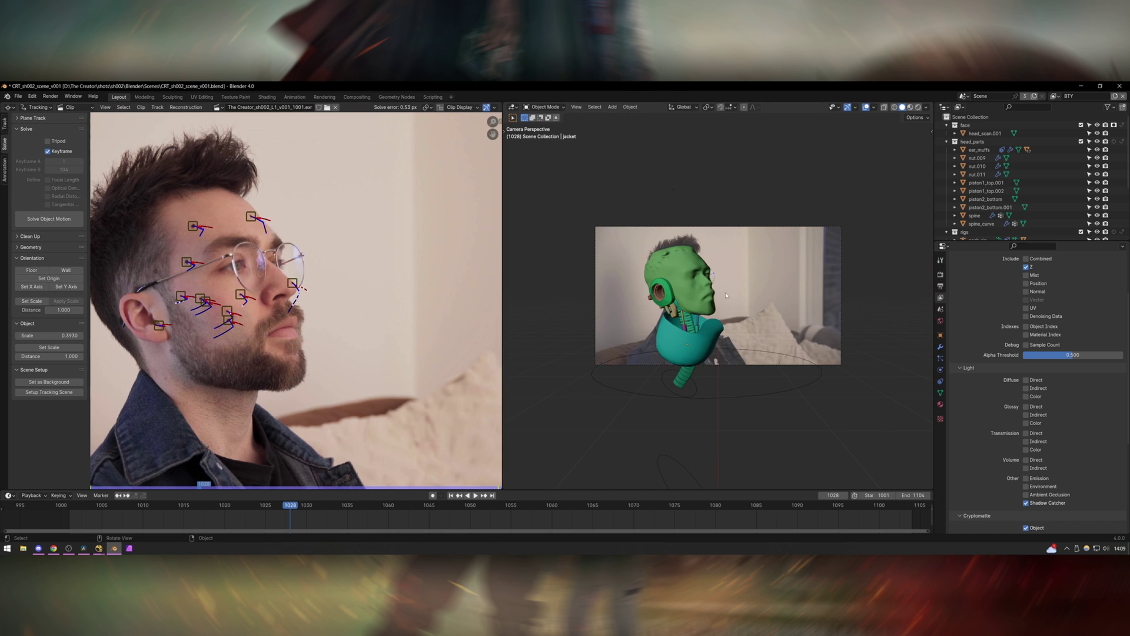
Step: Check the camera's lens data and its distance to the head, and display its object constraints
scroll(715, 373, "up", 3)
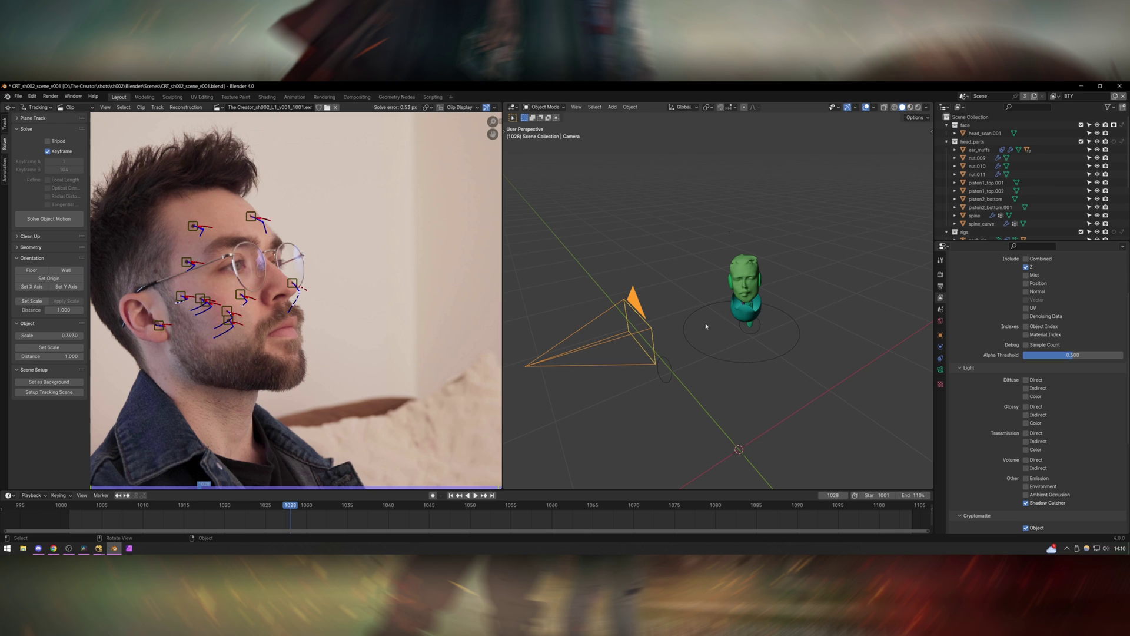
left_click(940, 369)
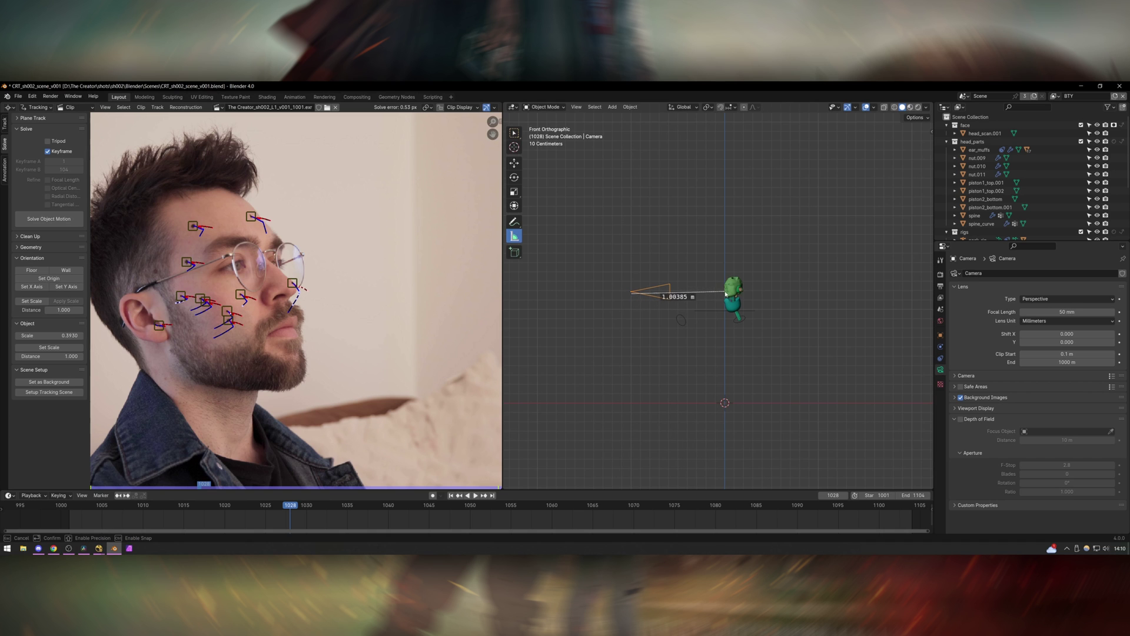
key("Escape")
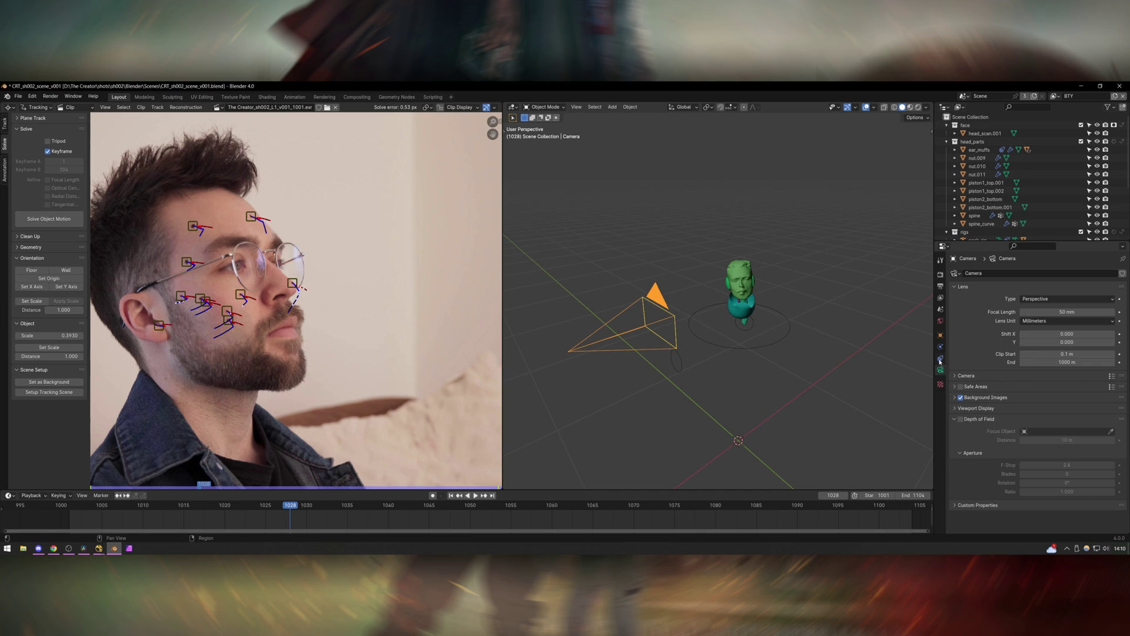
left_click(940, 359)
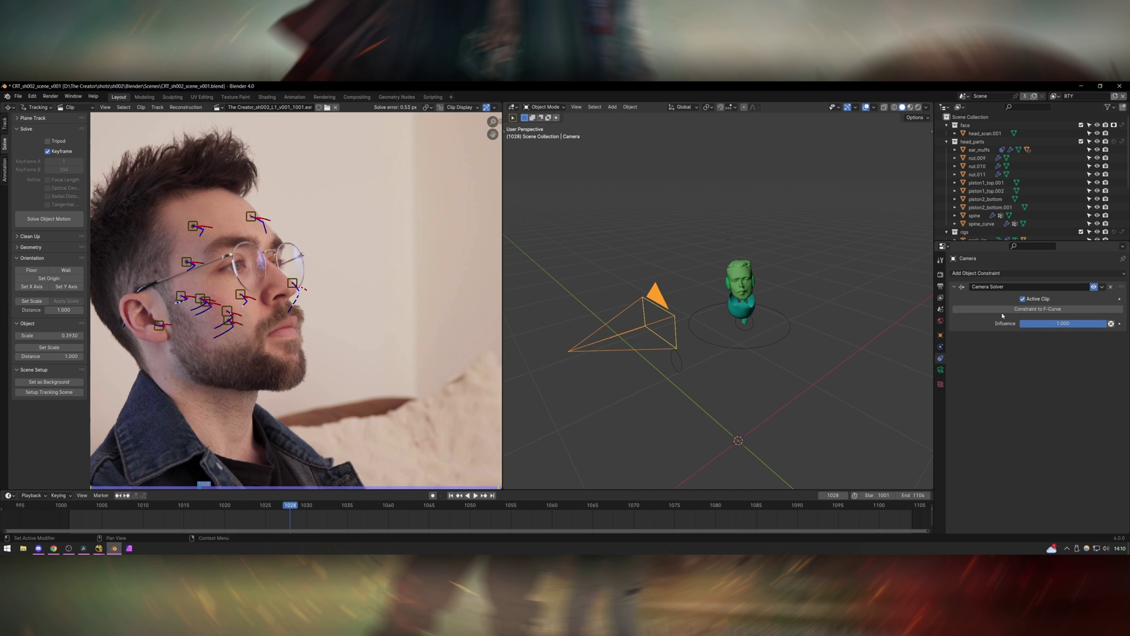
Step: Display the motion tracking points in the viewport, examine them around the head, and hide them again
left_click(873, 107)
left_click(830, 277)
middle_click_drag(750, 306, 734, 251, "ctrl")
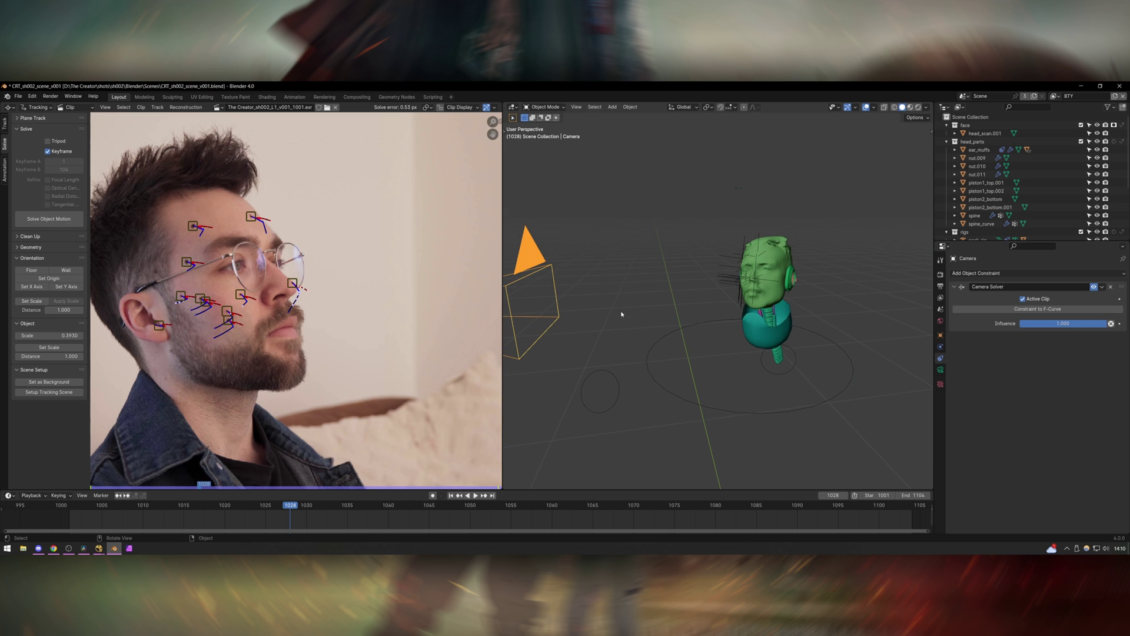
left_click(755, 268)
mouse_move(803, 265)
middle_mouse_down()
mouse_move(772, 330)
mouse_move(775, 300)
middle_mouse_up()
middle_click_drag(774, 301, 848, 241)
left_click(874, 107)
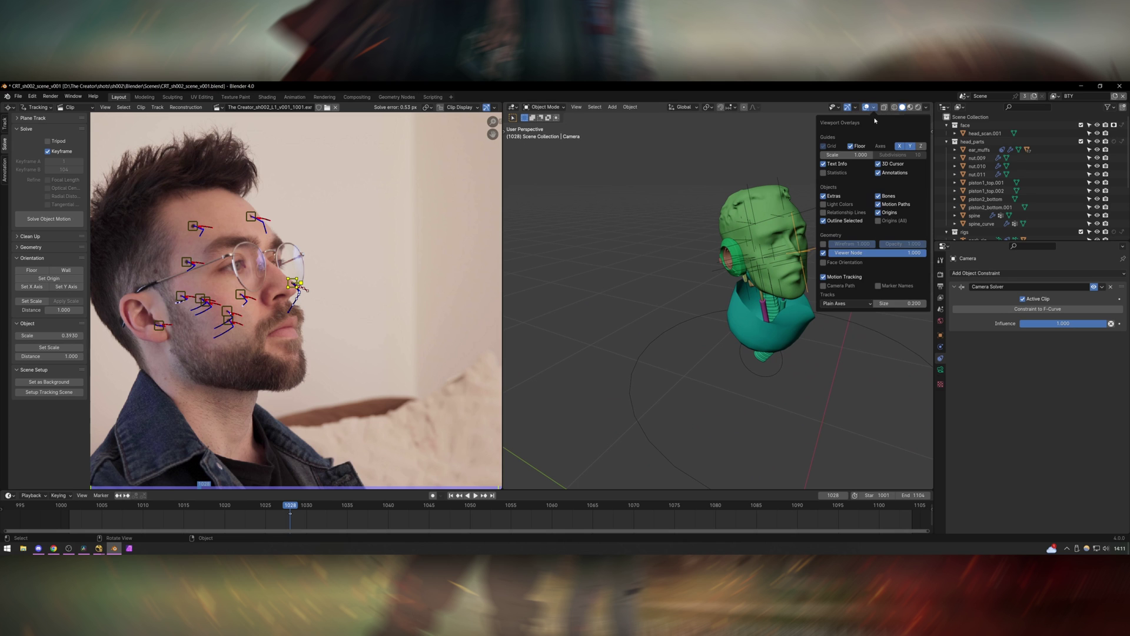
middle_click_drag(772, 312, 726, 300)
scroll(665, 305, "down", 3)
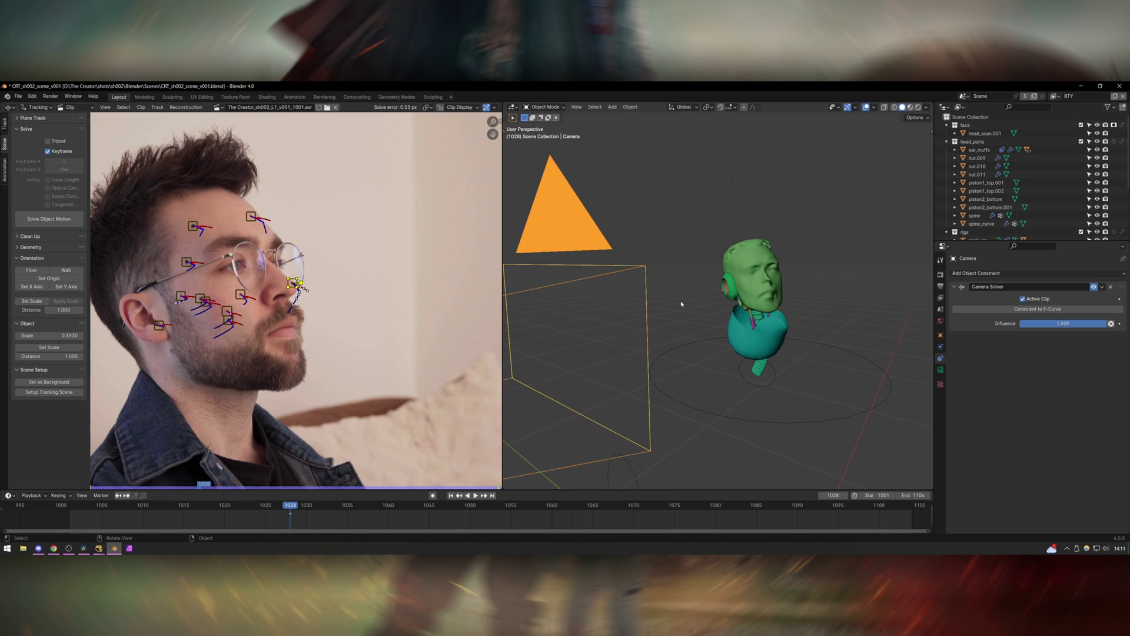
Step: Select the ear muffs and examine their Object Solver constraint
left_click(733, 290)
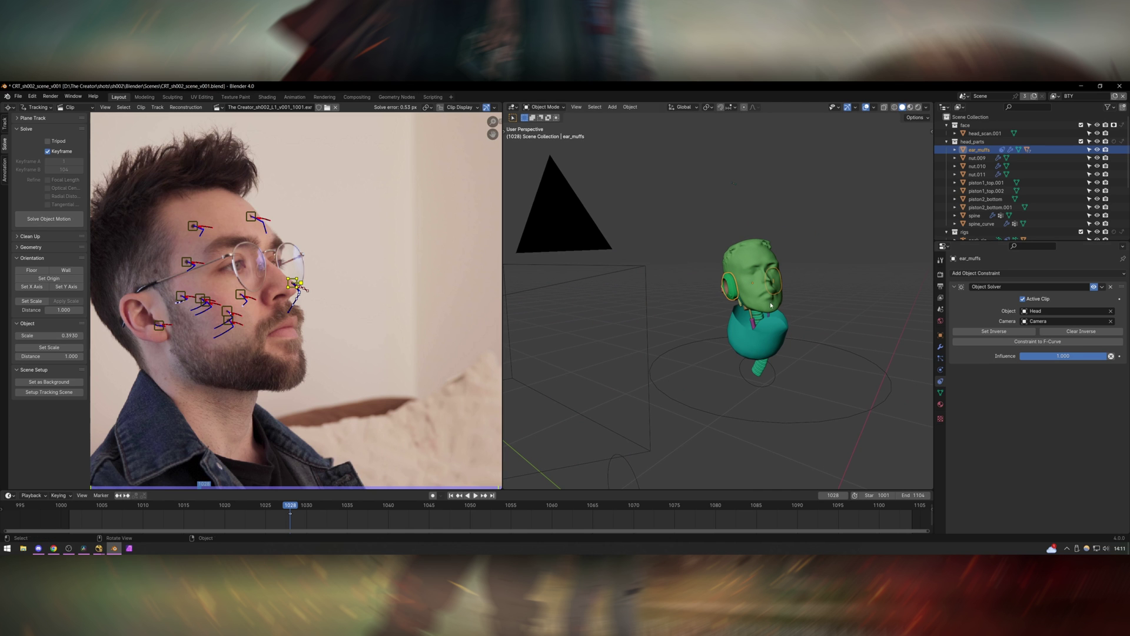
key("space")
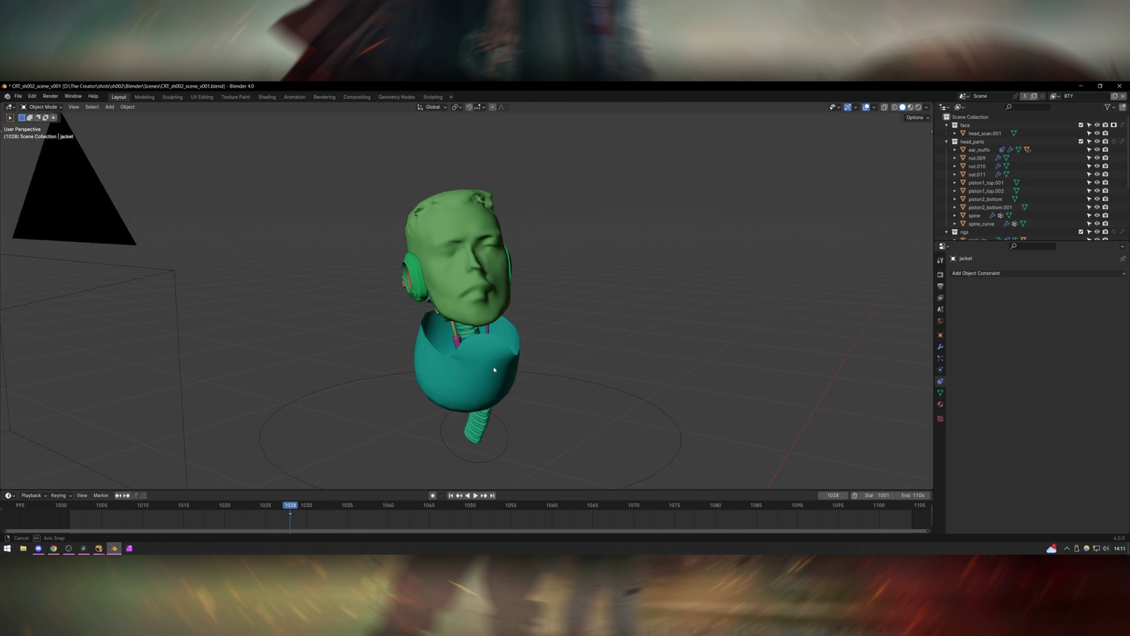
Step: Select the jacket mesh, examine it around the neck from different angles, and return to the camera view
middle_click_drag(494, 371, 553, 391)
left_click(553, 391)
middle_click_drag(590, 334, 572, 327)
key("KP_0")
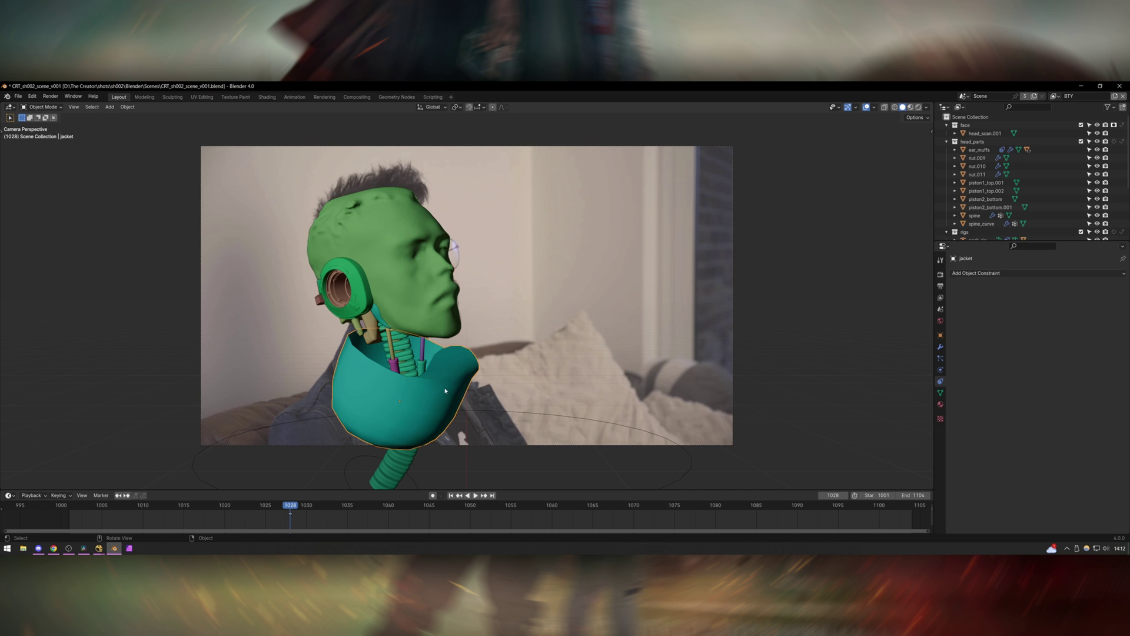
Step: Switch the camera view to rendered shading
key("z")
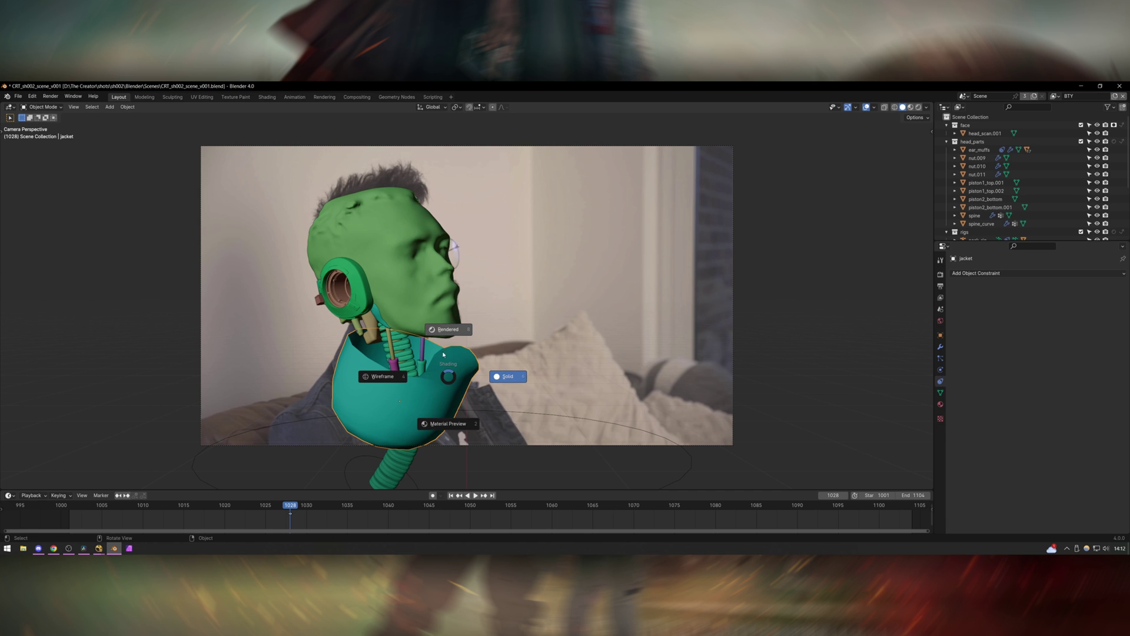
left_click(454, 355)
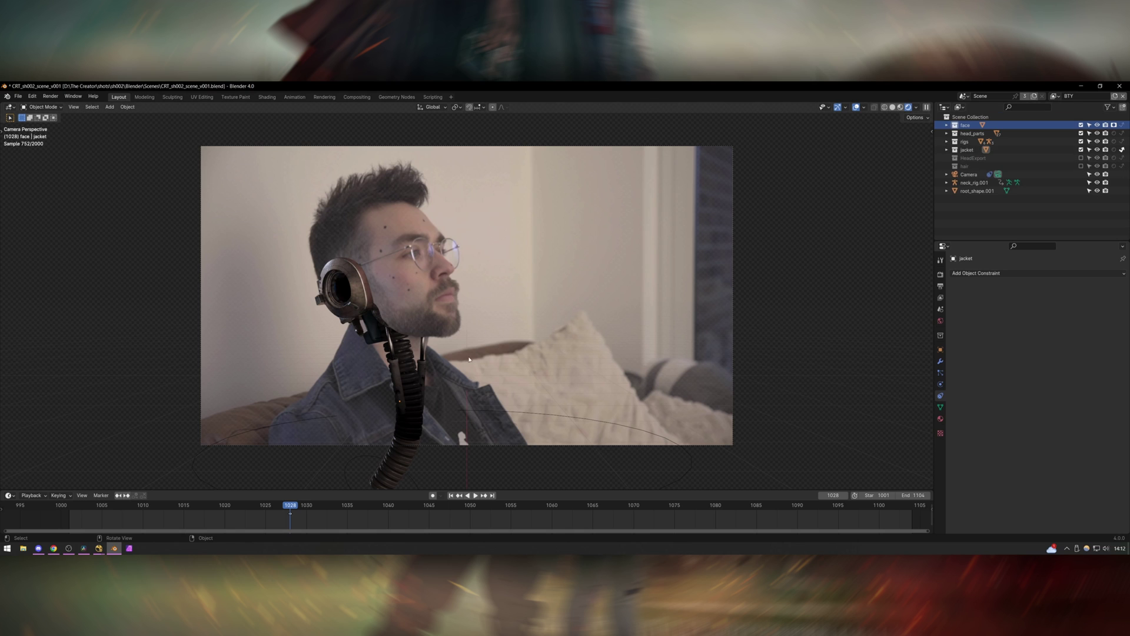
left_click(435, 387)
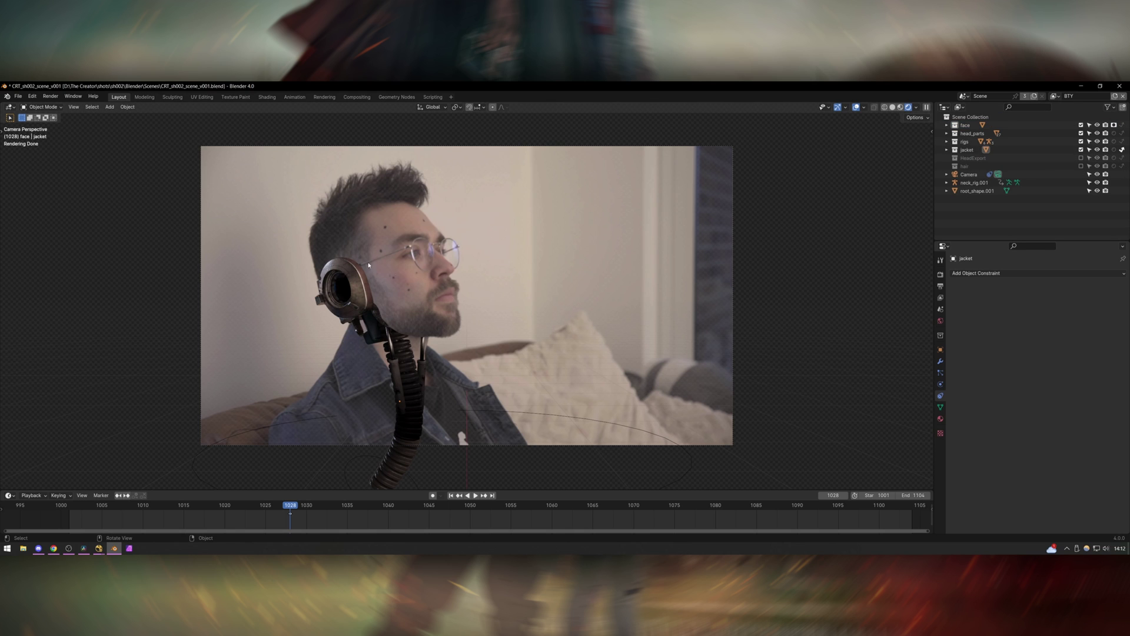
Step: Hide the jacket mesh to compare its effect on the rendered neck
left_click(464, 394)
key("h")
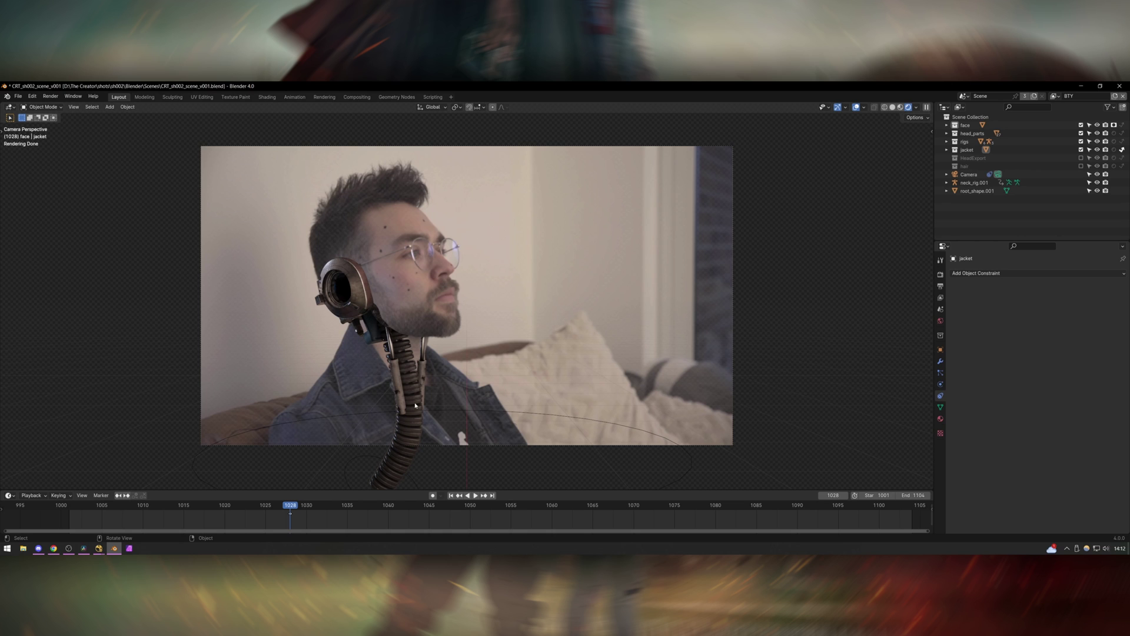
left_click_drag(427, 401, 437, 386)
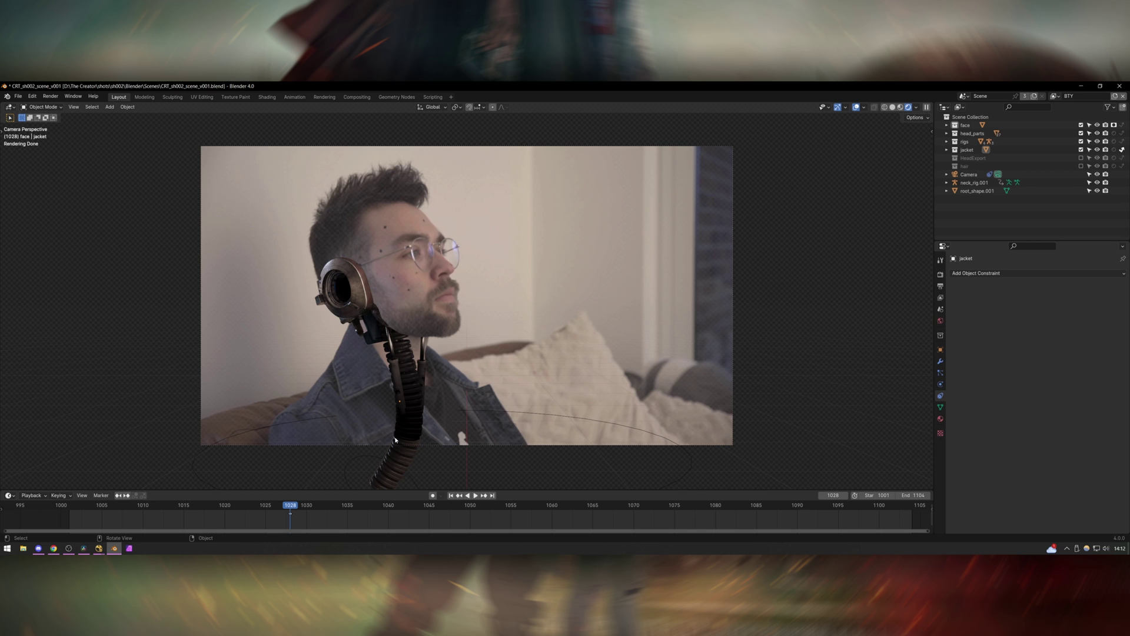
left_click(452, 378)
middle_click_drag(453, 378, 513, 293)
key("Escape")
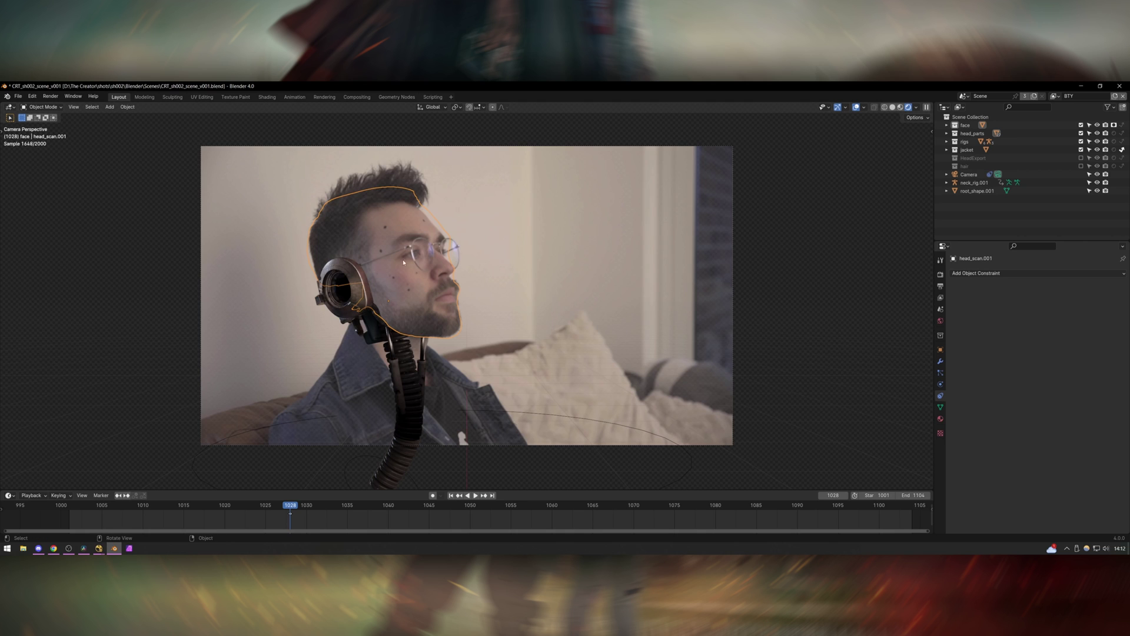
Step: Turn off holdout for the face collection to compare the rendered head scan, and turn it back on
key("alt+a")
left_click(434, 266)
left_click(1114, 125)
left_click(475, 313)
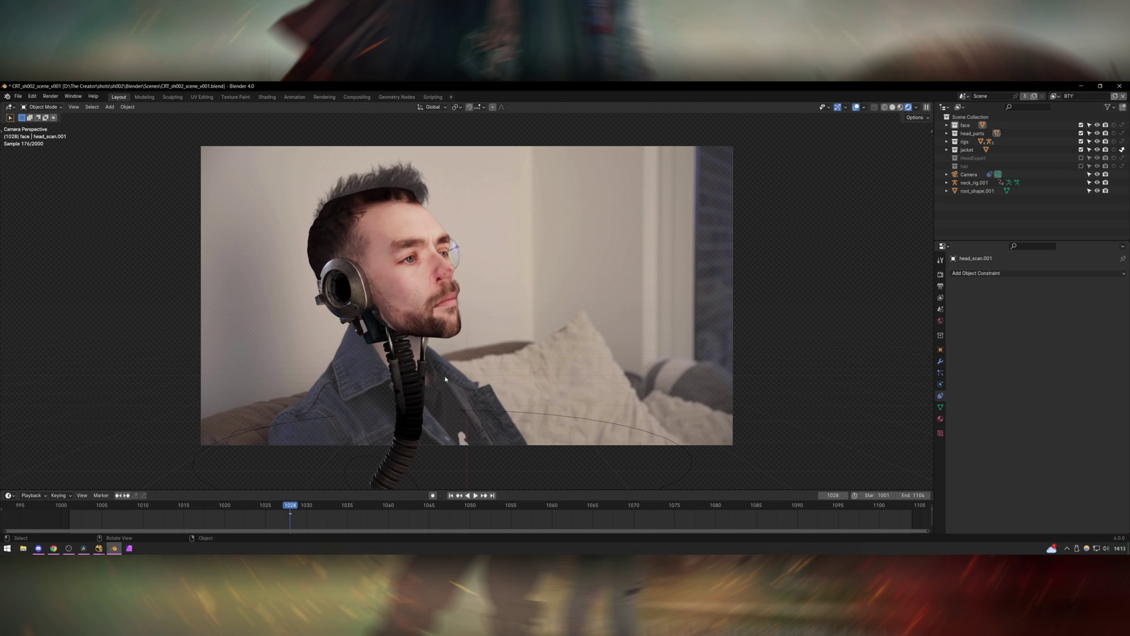
left_click(1114, 125)
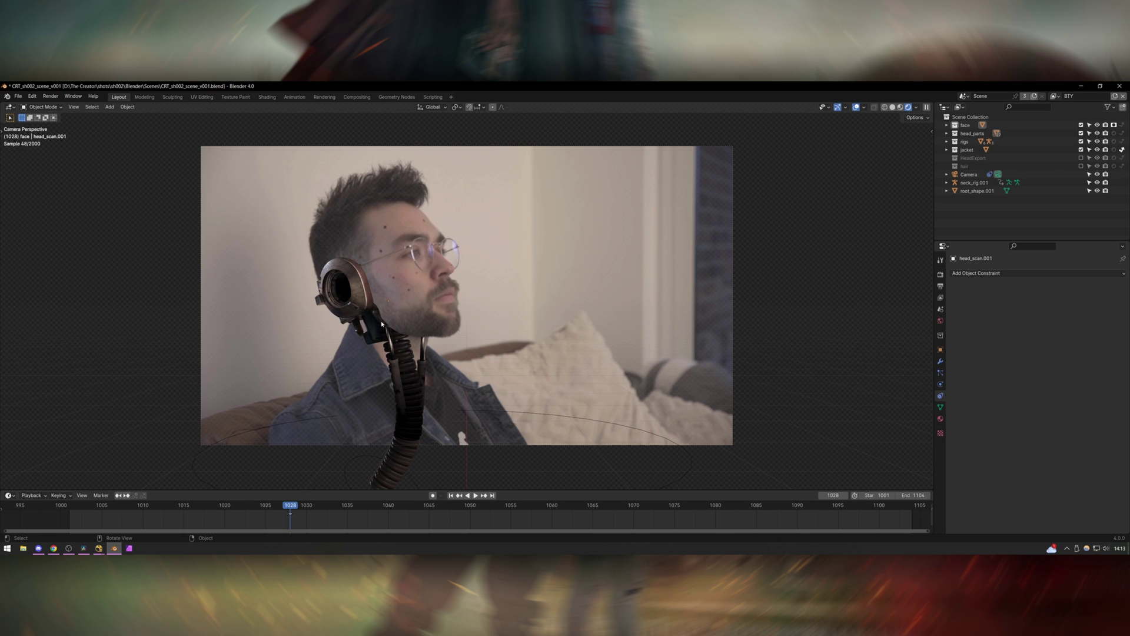
left_click(404, 228)
left_click(426, 350)
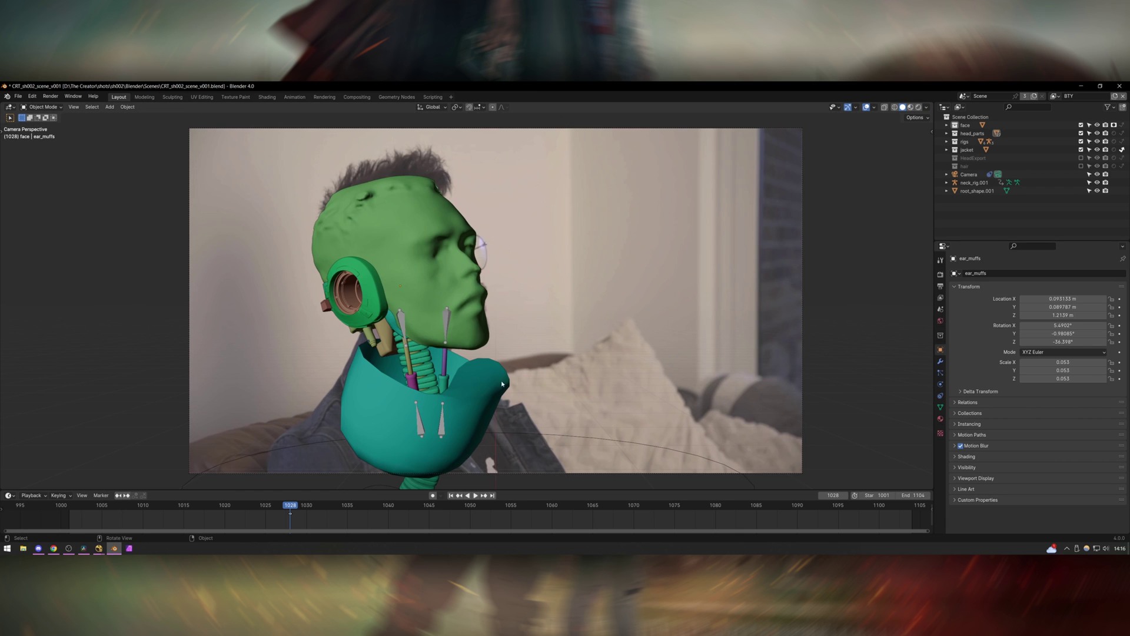
Step: Disable the transparent film in the render settings and view the environment around the head in rendered shading
middle_click_drag(506, 376, 559, 383)
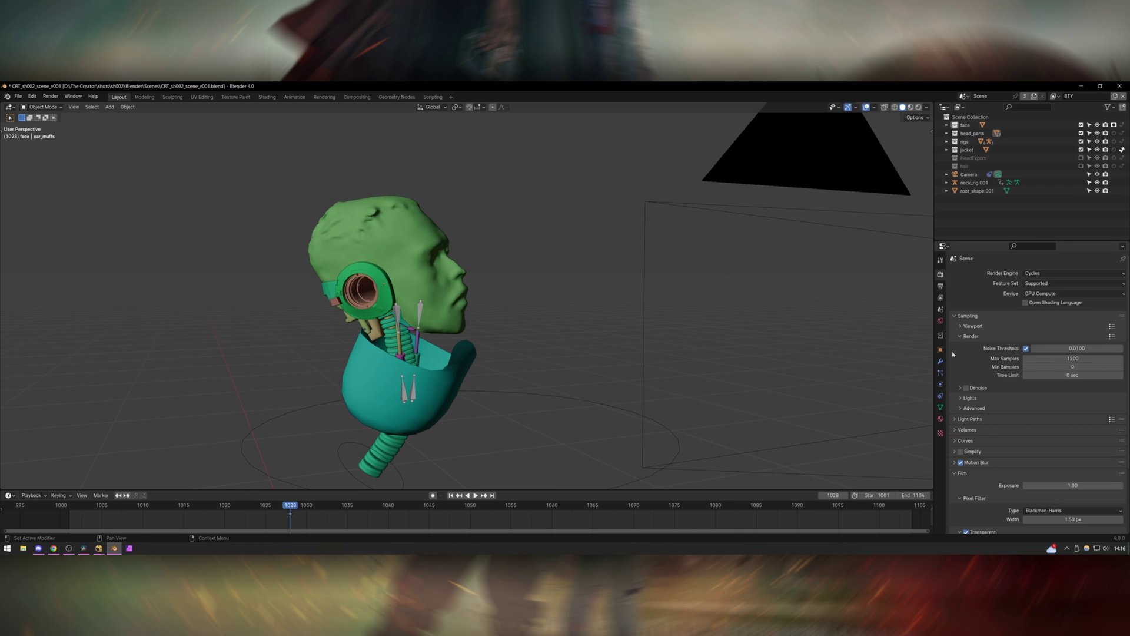
scroll(966, 384, "down", 5)
left_click(965, 451)
key("z")
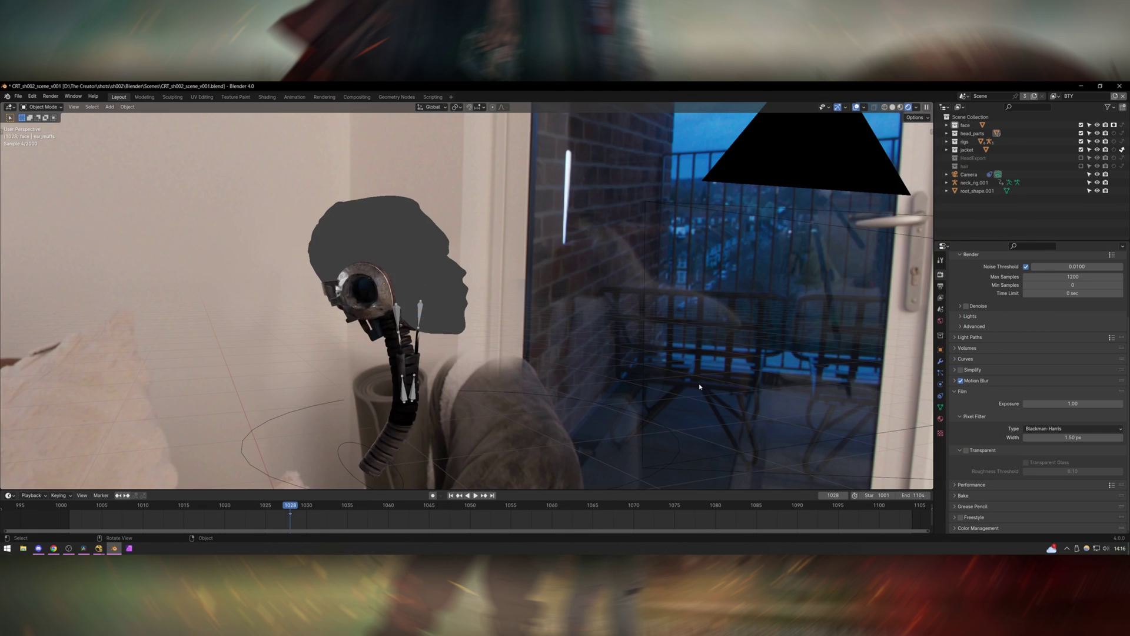
middle_click_drag(698, 383, 677, 364)
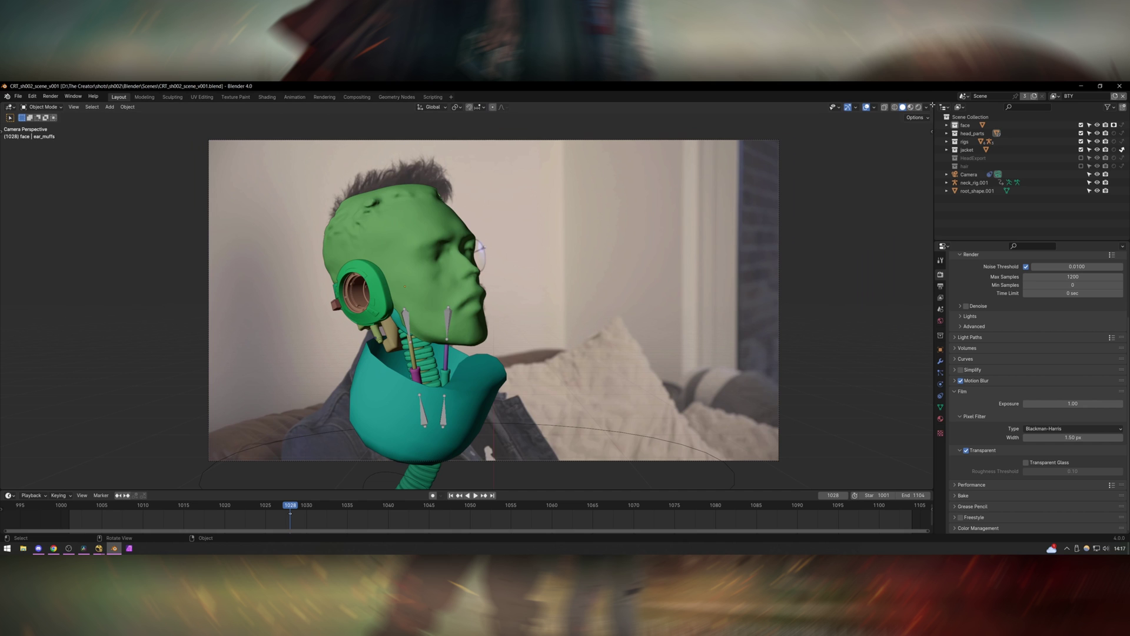
Step: Split the viewport, show the compositing node tree beside it, and focus on the BTY and UTIL file output nodes
left_click_drag(932, 105, 522, 171)
key("shift+F3")
key("m")
left_click(629, 372)
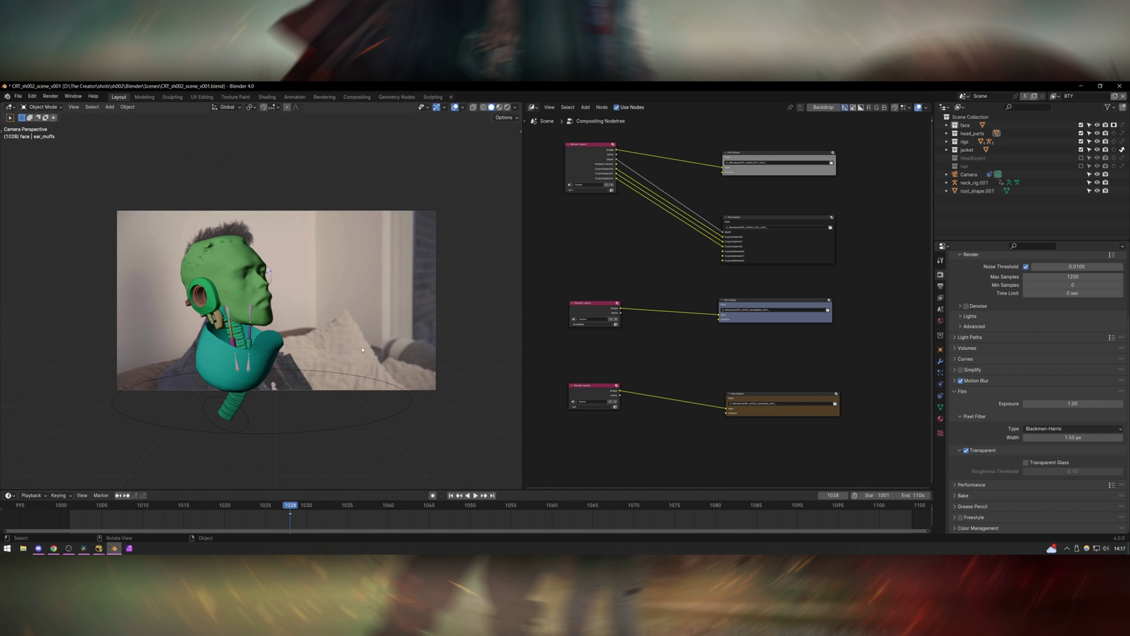
scroll(756, 311, "up", 5)
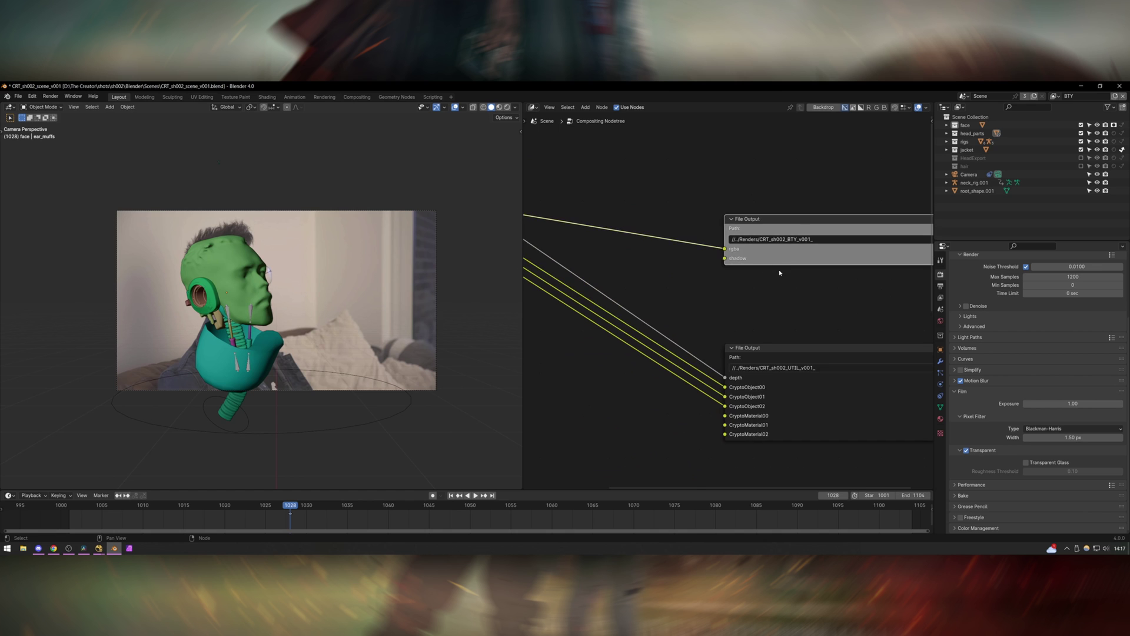
Step: Show the camera view in rendered shading and examine the UTIL file output node and its connected depth and Cryptomatte passes
scroll(437, 266, "up", 2)
key("z")
left_click(298, 259)
scroll(724, 281, "down", 2)
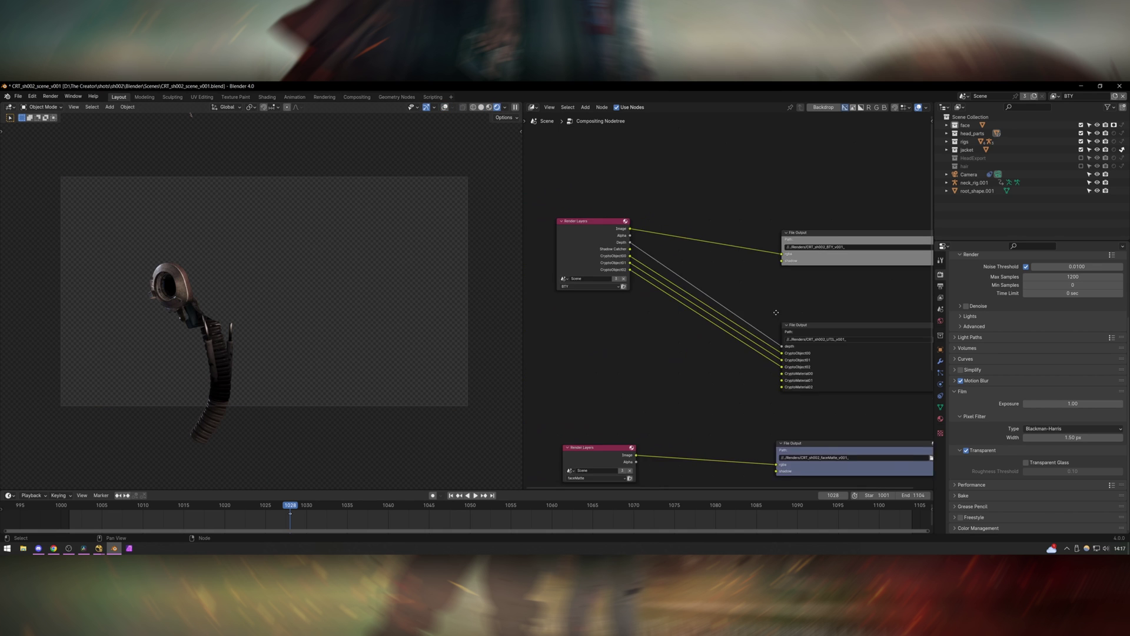
left_click(728, 340)
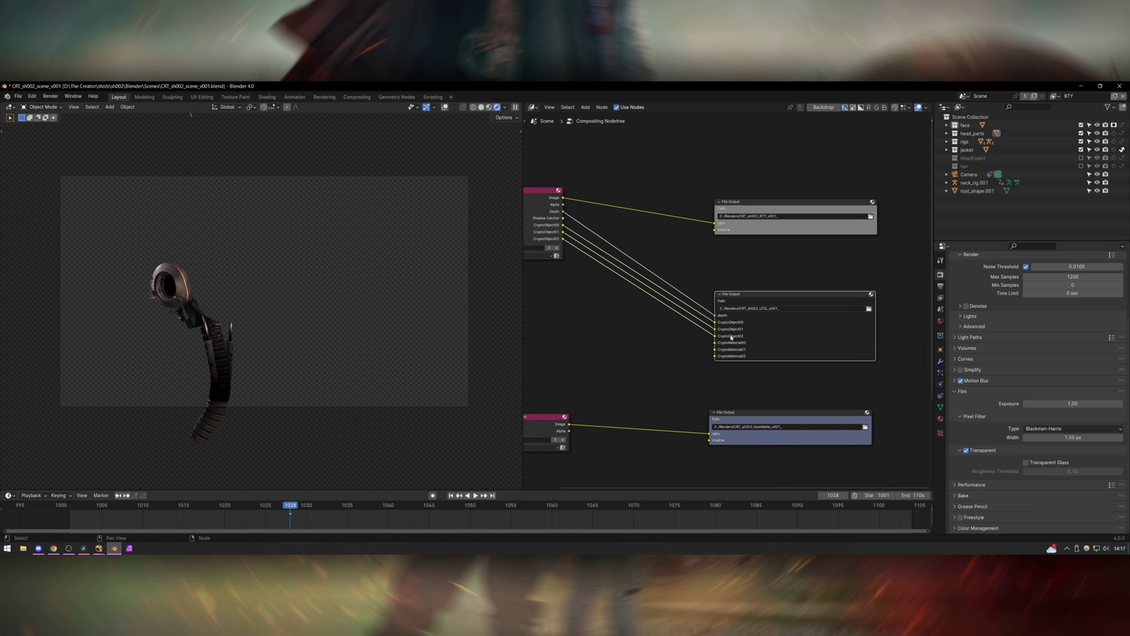
middle_click_drag(700, 294, 683, 250)
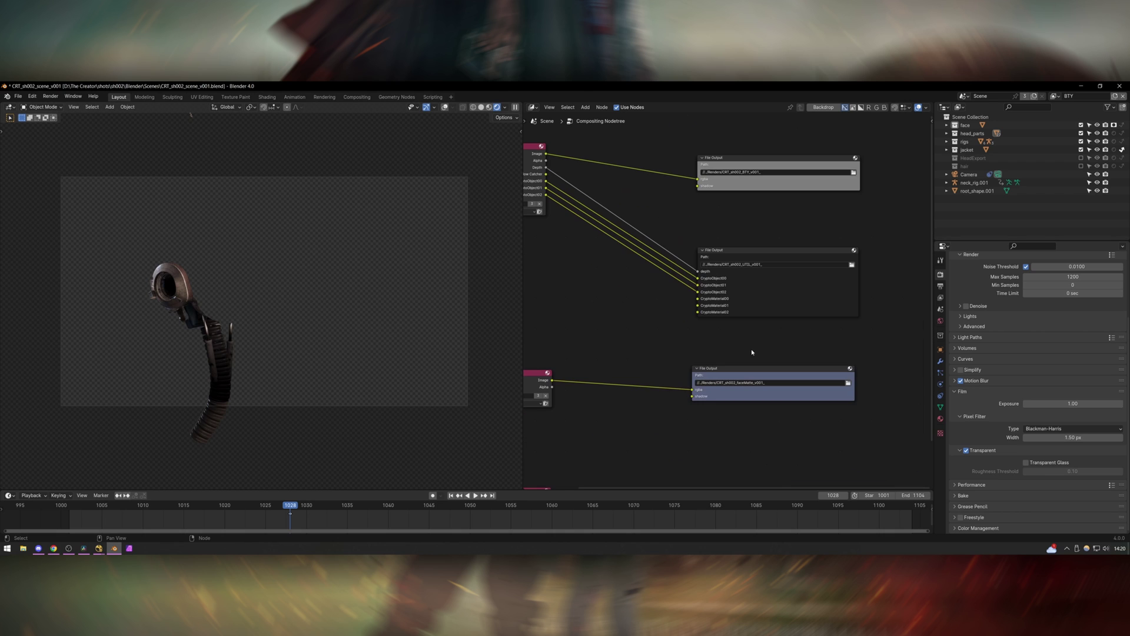
Step: Select the faceMatte file output node and switch the scene to the faceMatte view layer
left_click(756, 378)
left_click(1054, 95)
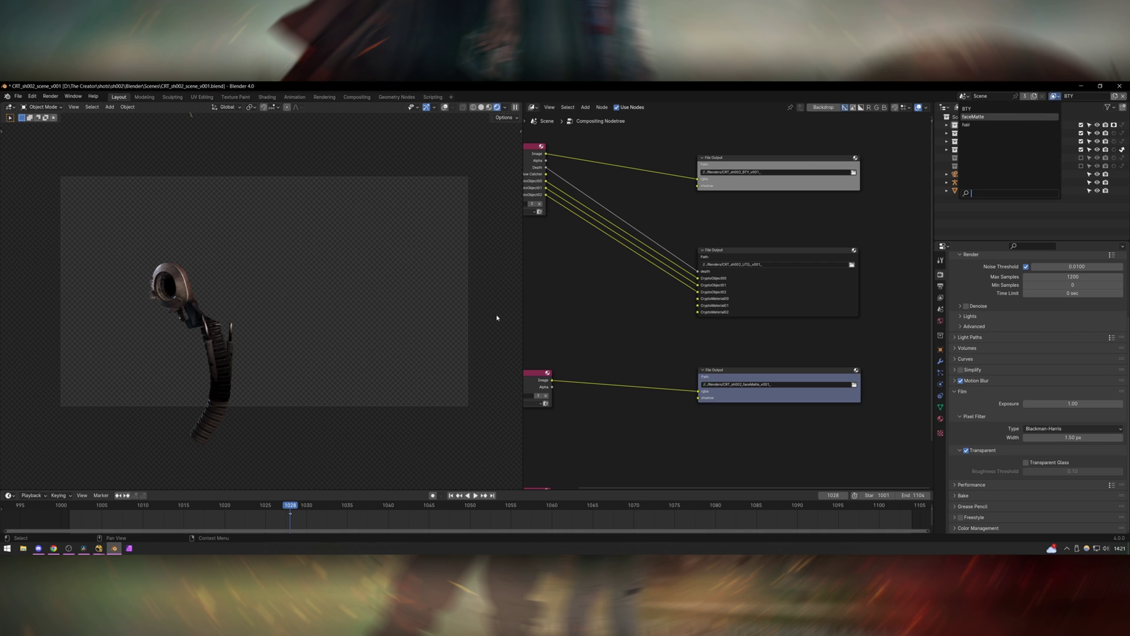
key("Return")
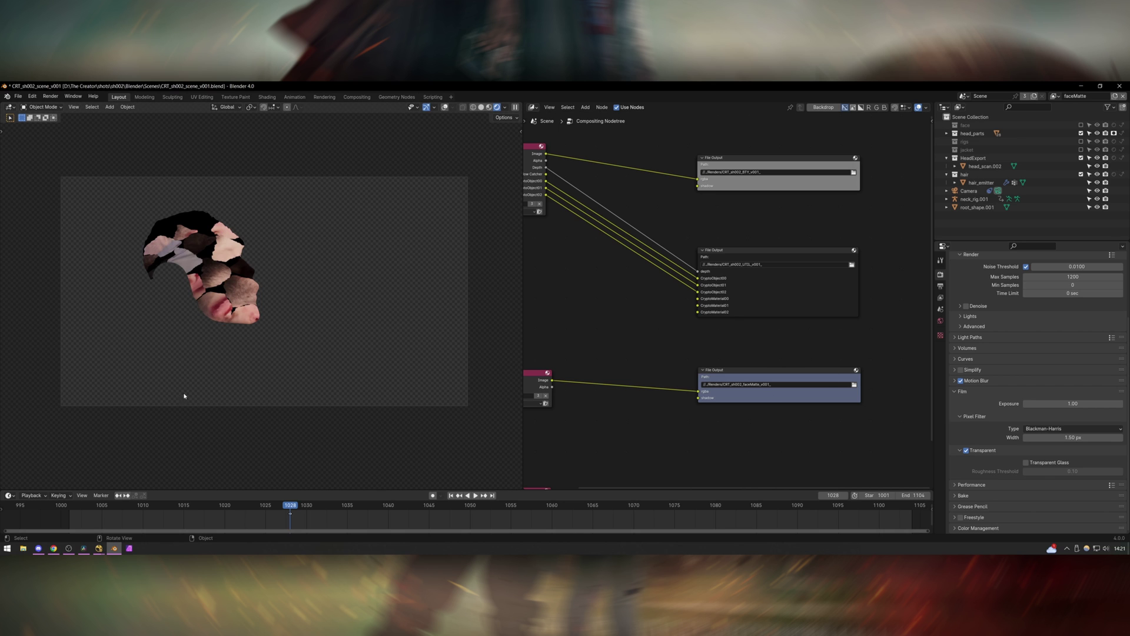
Step: Switch to Nuke, view the Keymix1 node's output, and toggle the node to compare the masked face over the clean plate
left_click(99, 548)
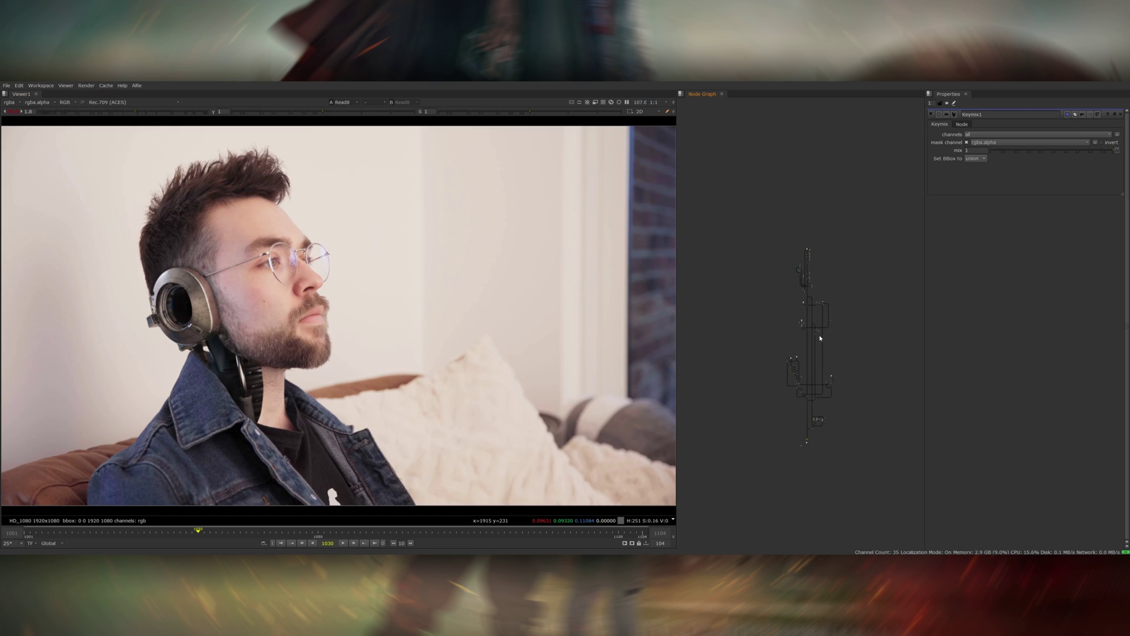
scroll(802, 370, "up", 5)
left_click(796, 373)
key("1")
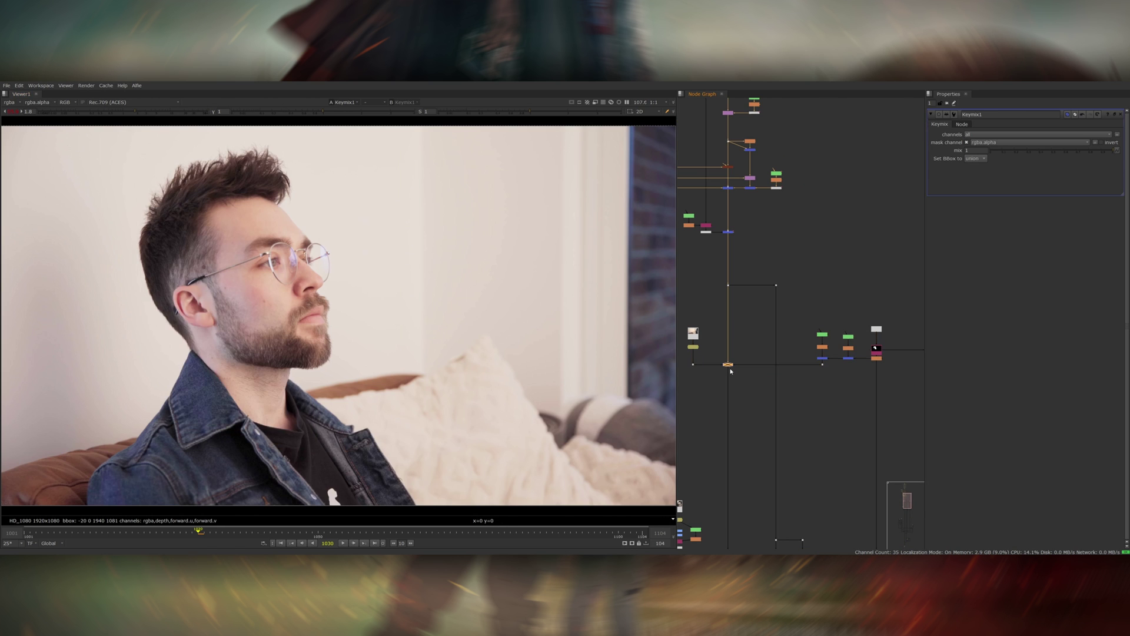
key("d")
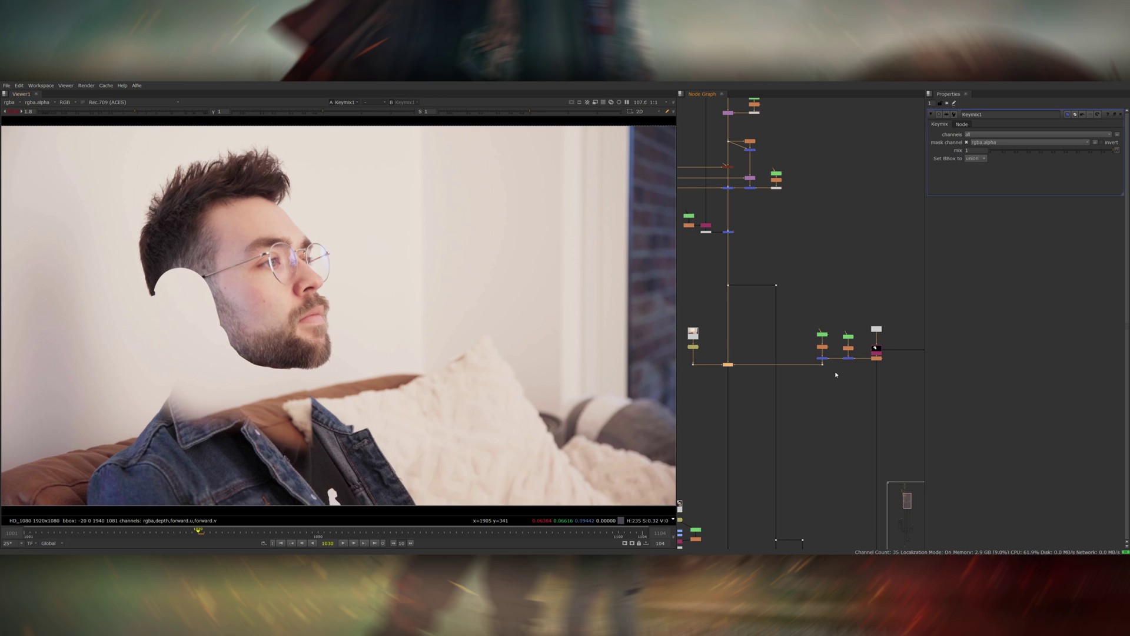
scroll(848, 358, "up", 6)
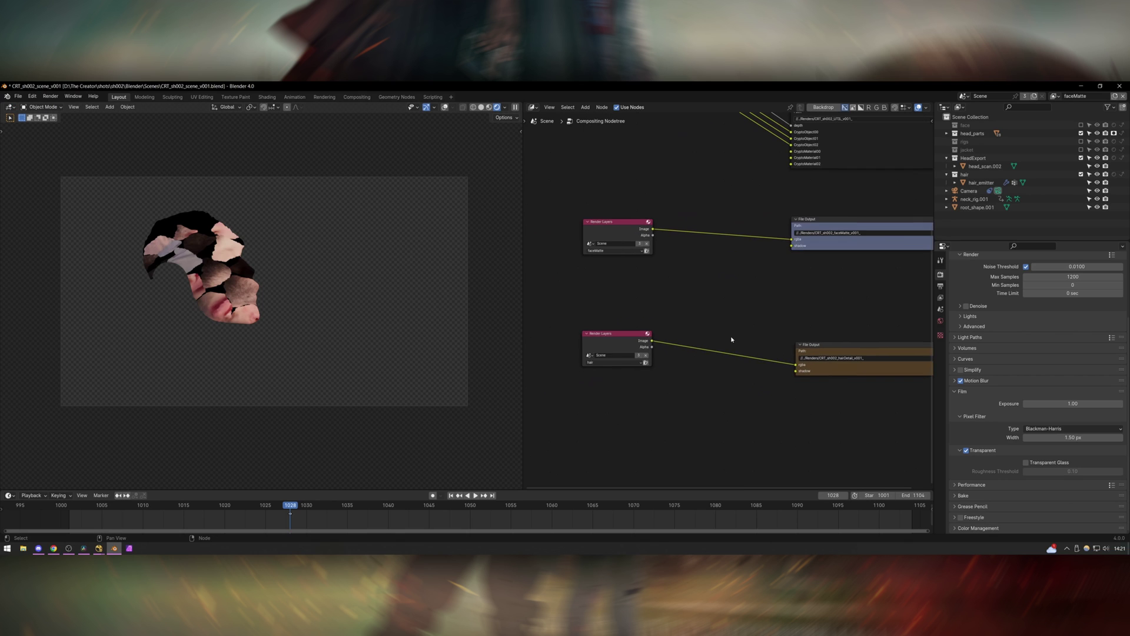
Step: Examine the hair layer's strands around the head and open the light stop's colour in the hair material's Color Ramp
scroll(731, 340, "right", 5, "ctrl")
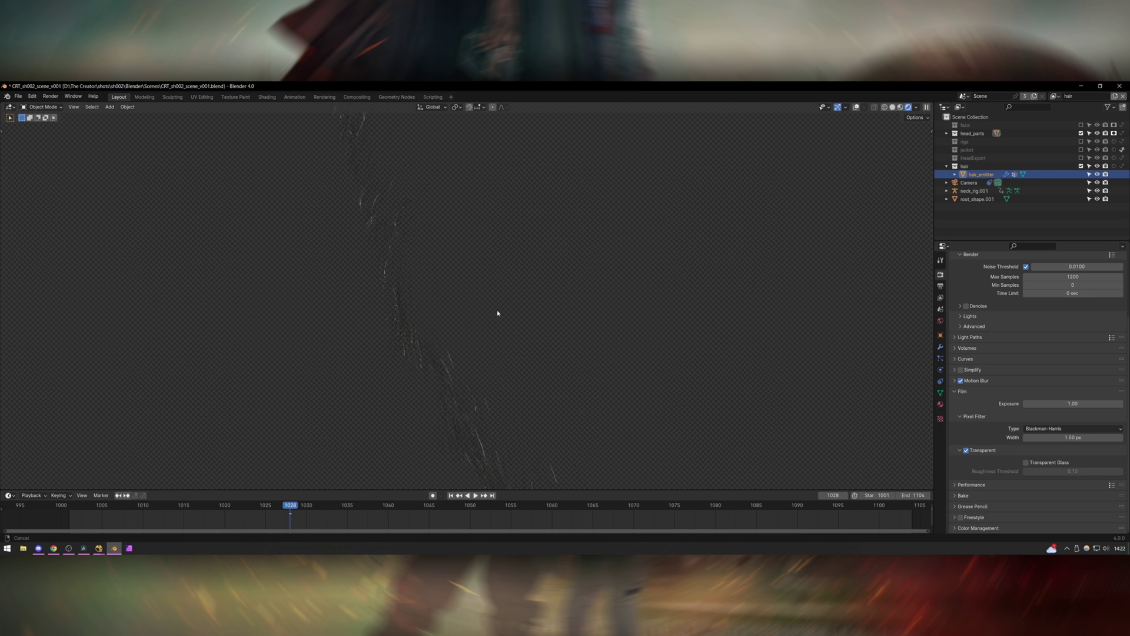
middle_click_drag(497, 312, 748, 428)
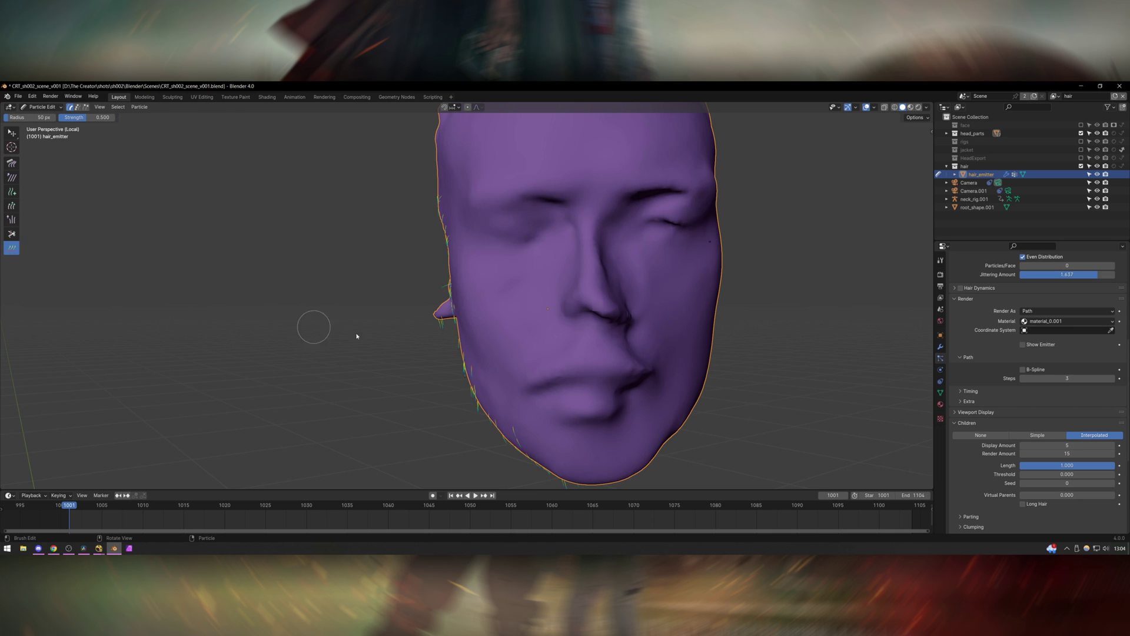
middle_click_drag(353, 336, 537, 447)
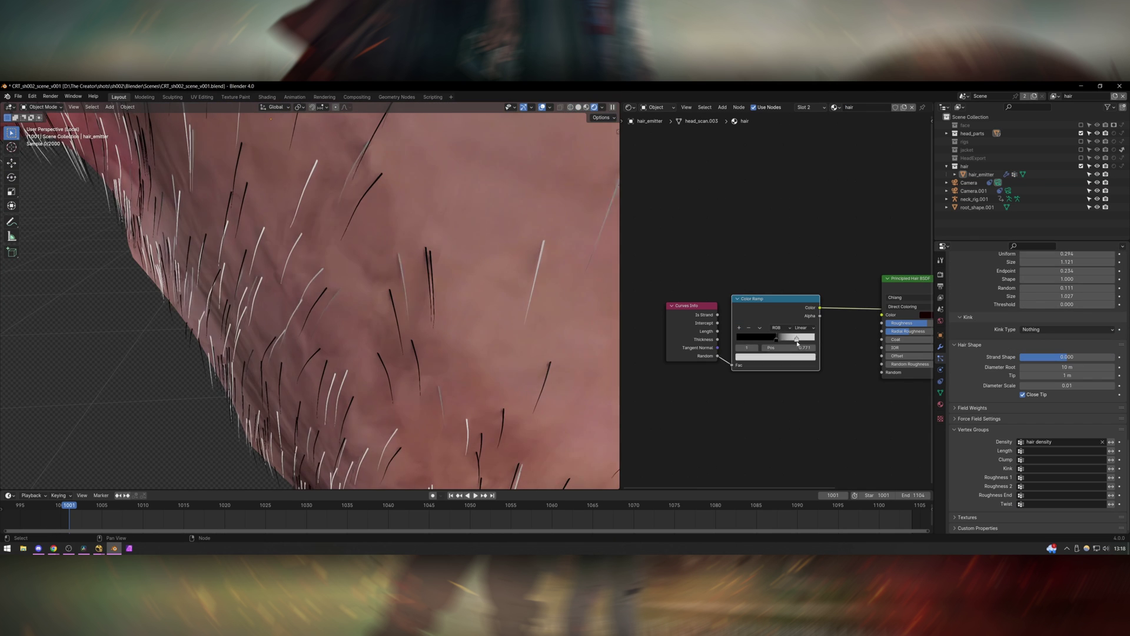
left_click(789, 356)
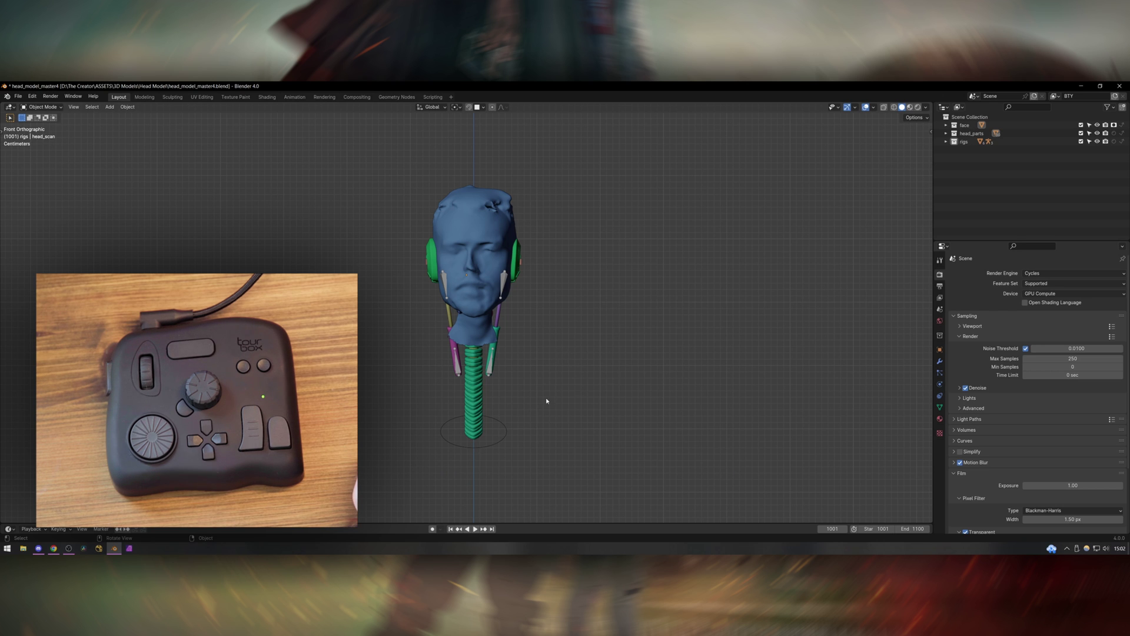
Step: Look through the available editor types, switch the main area to the compositing node tree, and return to the 3D viewport
left_click(11, 108)
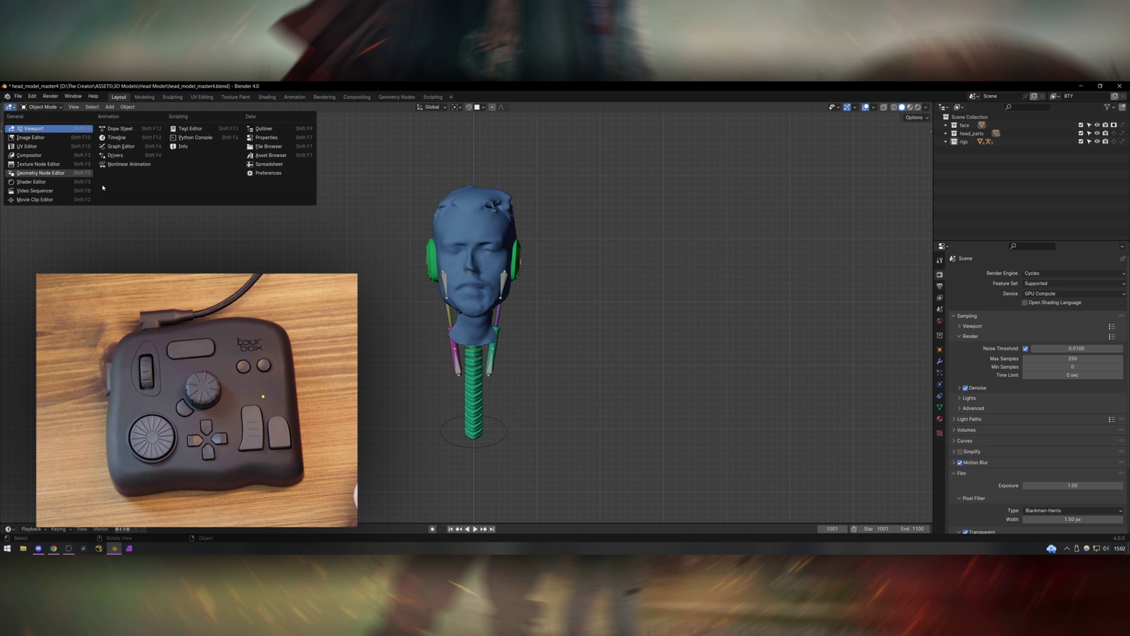
left_click(70, 221)
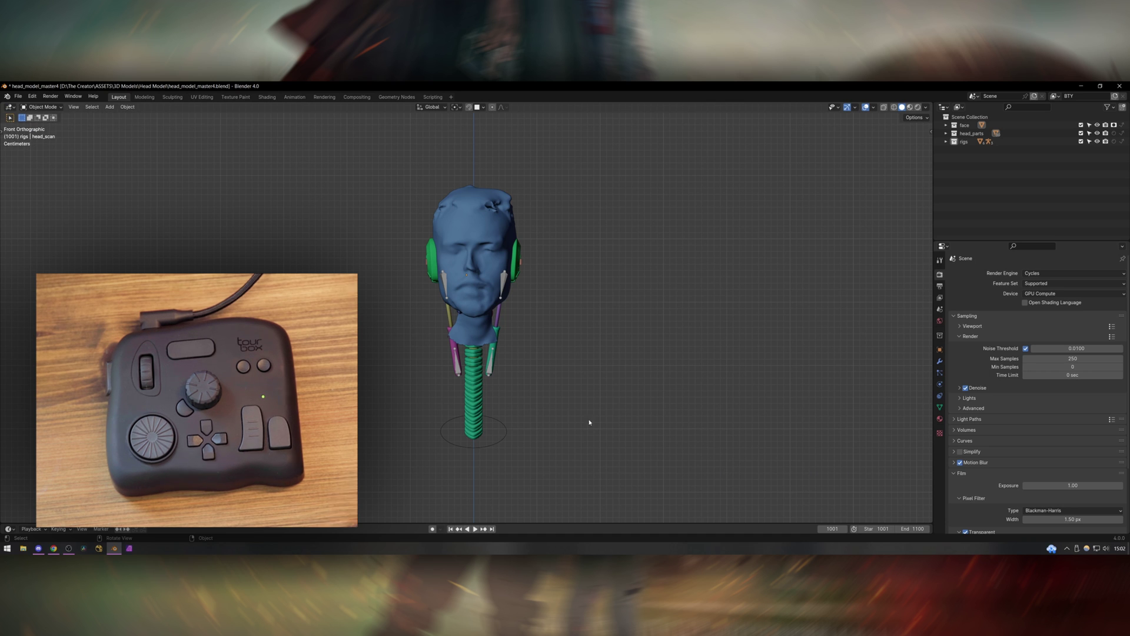
key("shift+F3")
key("shift+F3")
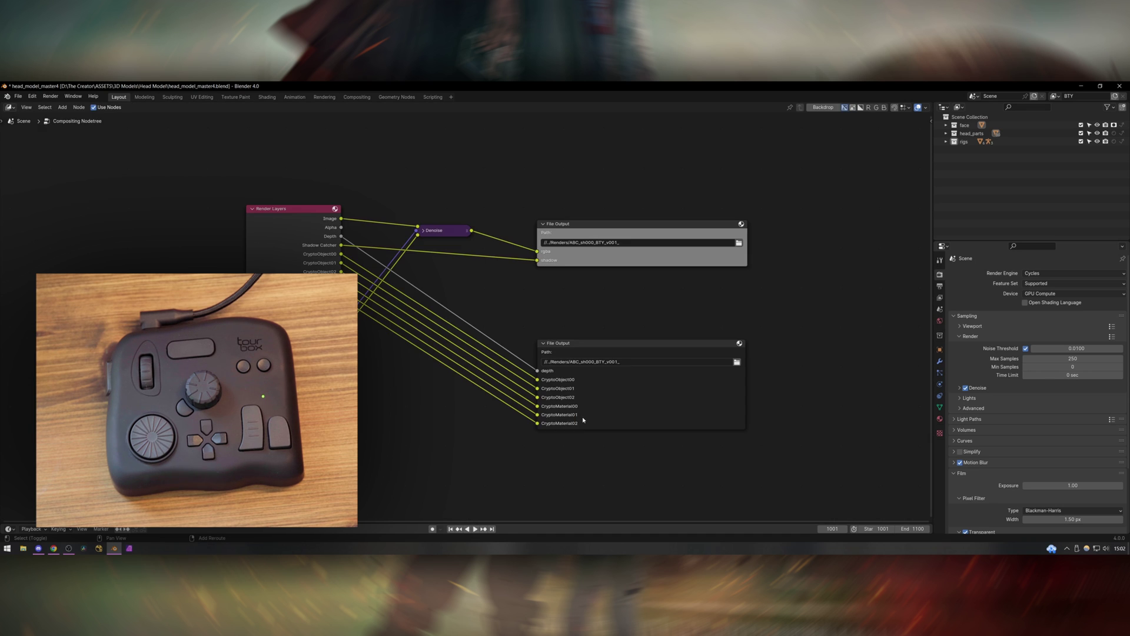
key("shift+F3")
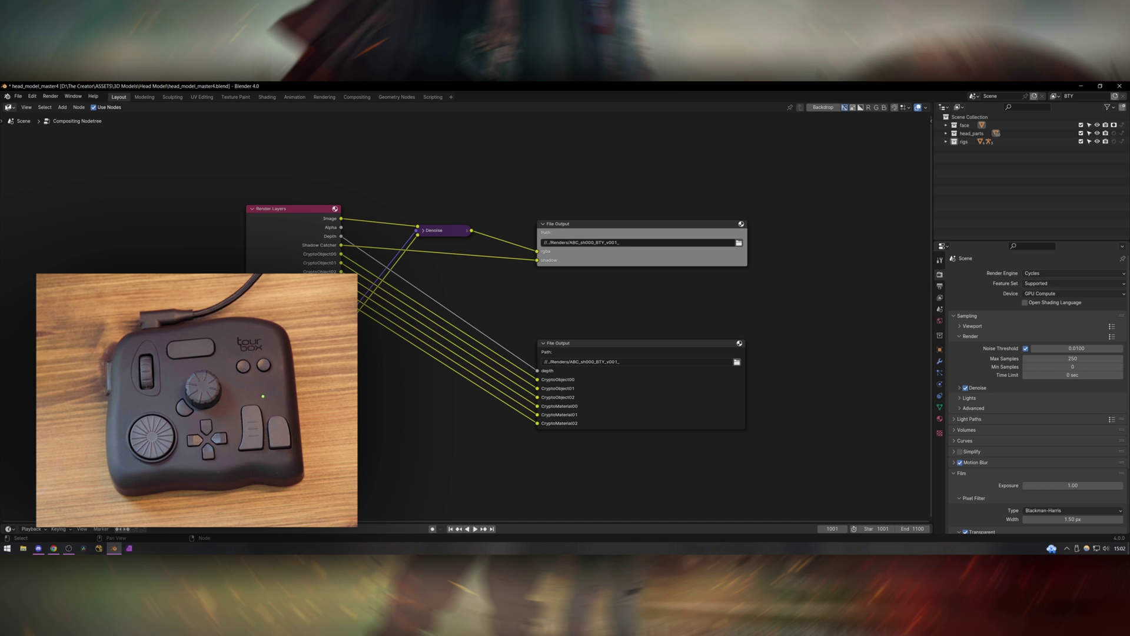
key("shift+F5")
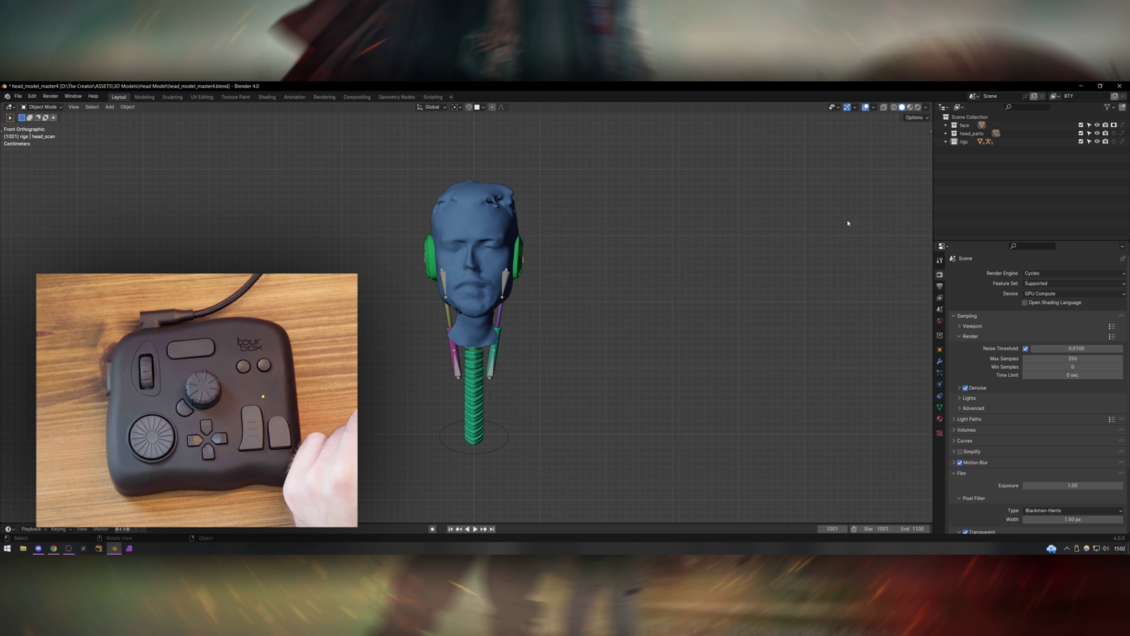
Step: Split the viewport and cycle the new area from the head scan's material nodes to the compositing node tree
left_click_drag(928, 104, 455, 189)
key("shift+F3")
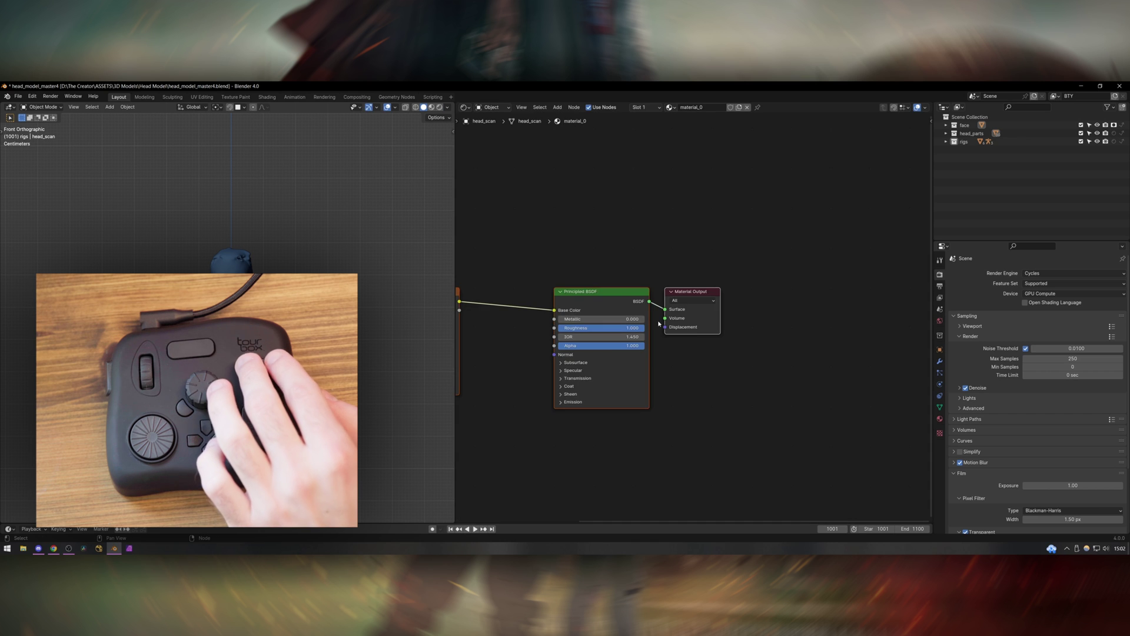
middle_click_drag(519, 388, 639, 368)
key("shift+F3")
key("shift+F3")
key("shift+F3")
key("shift+F3")
key("shift+F3")
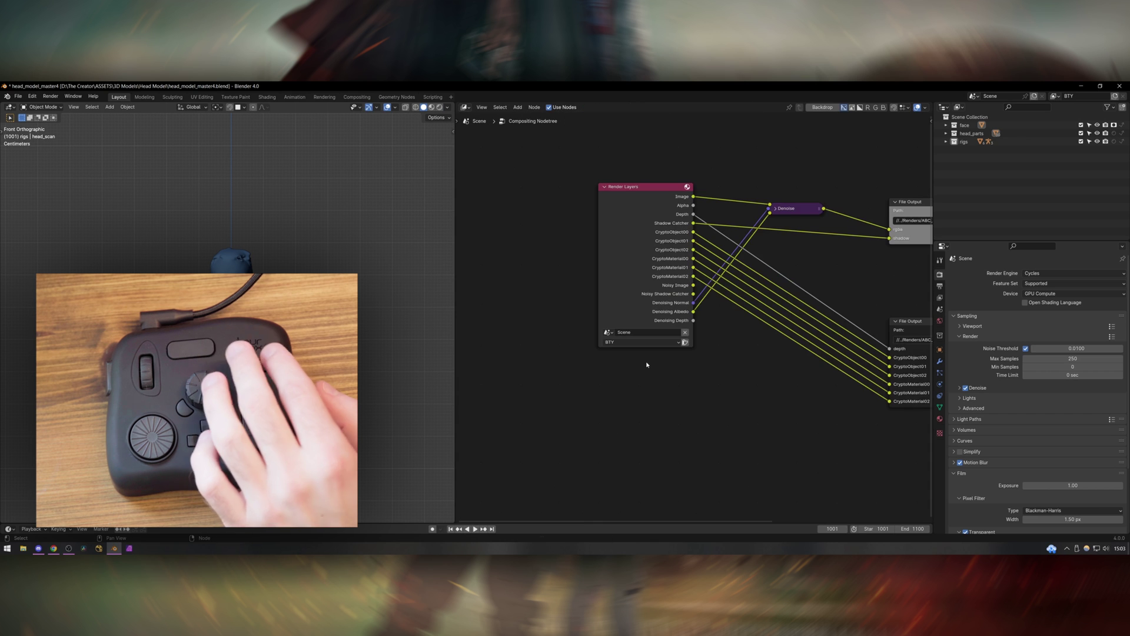
middle_click_drag(724, 355, 628, 347)
scroll(639, 360, "down", 5)
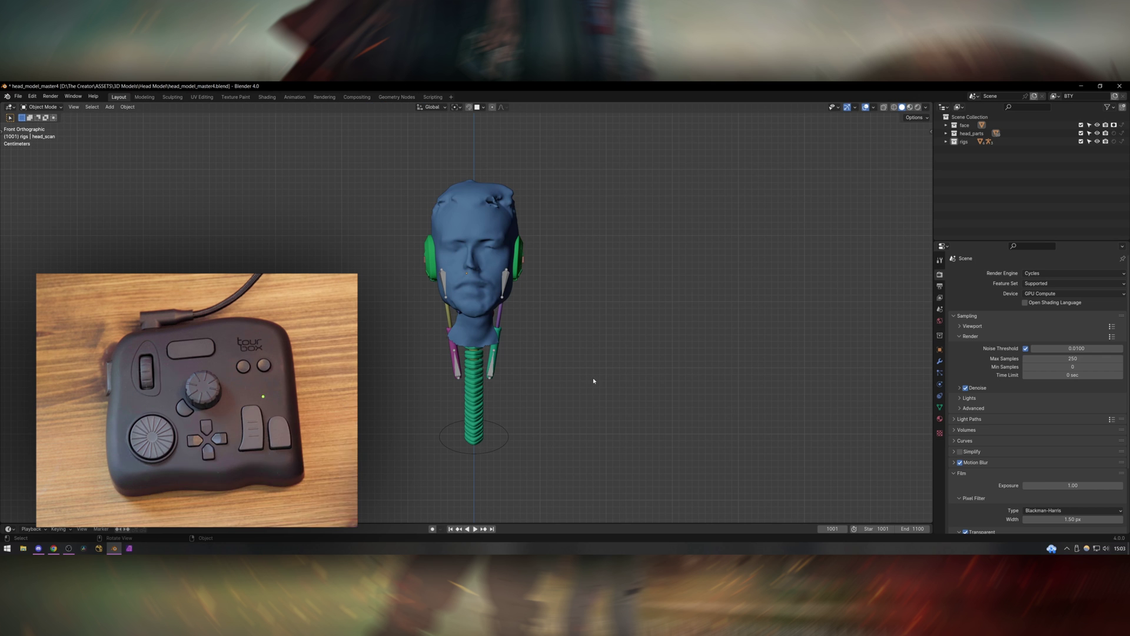
Step: Switch the main area through the image and movie clip editors, check the clip list, and return to the 3D viewport
key("shift+F10")
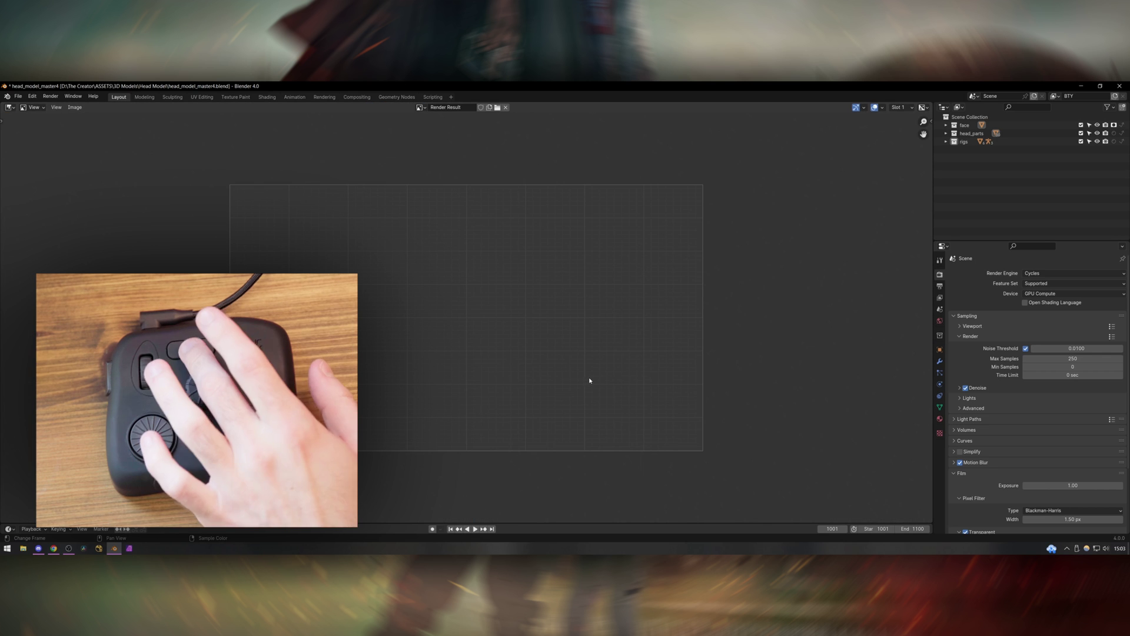
key("shift+F10")
key("shift+F10")
key("shift+F10")
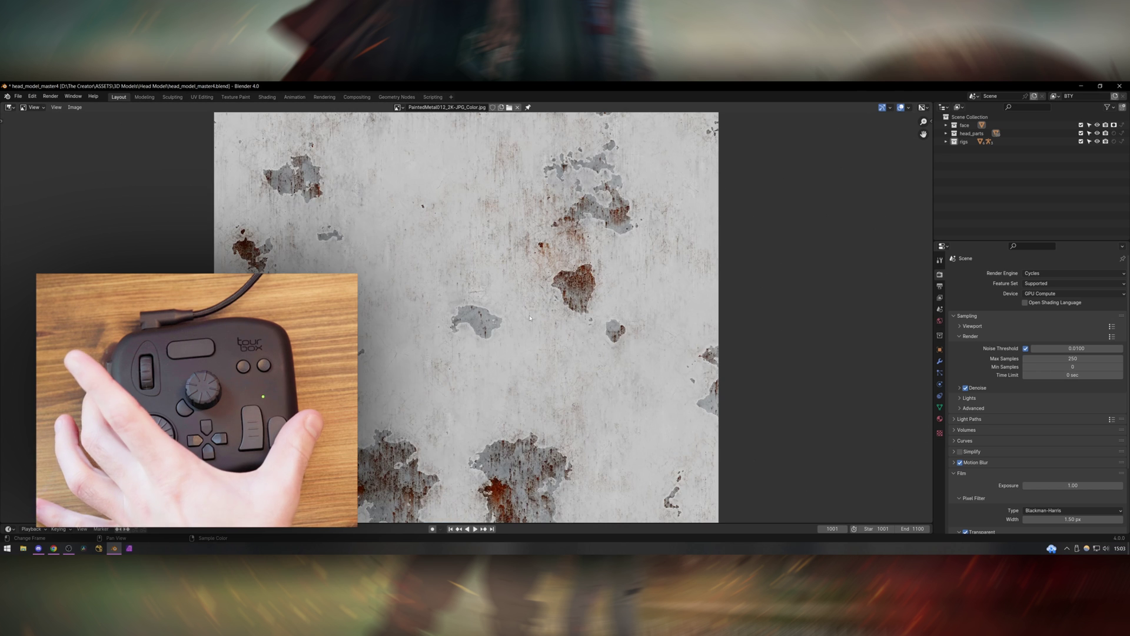
key("shift+F2")
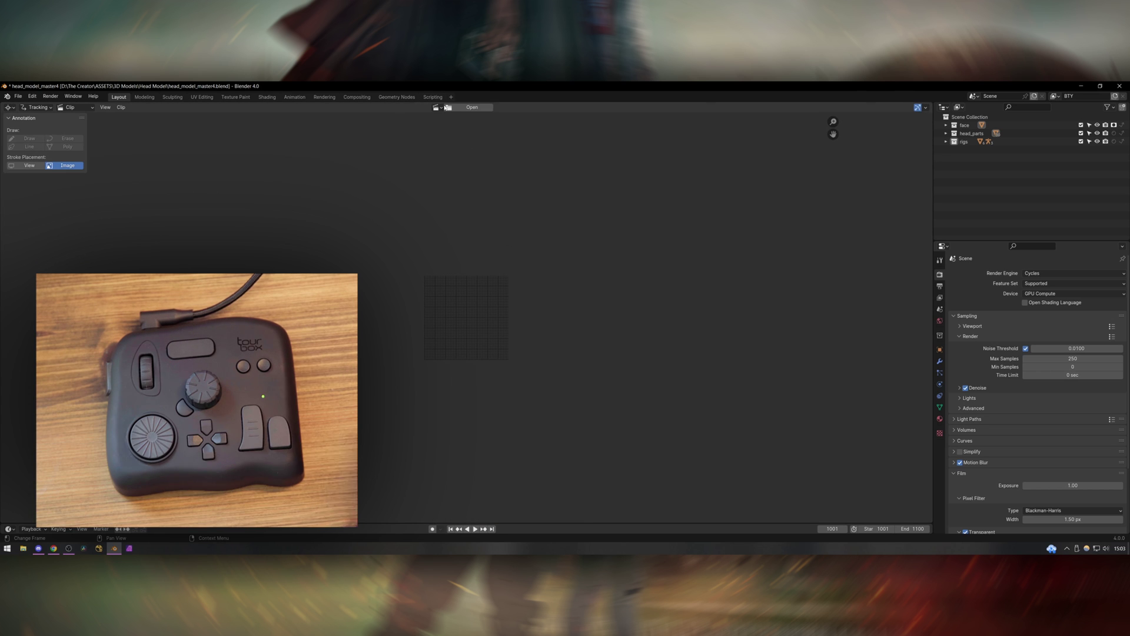
left_click(437, 107)
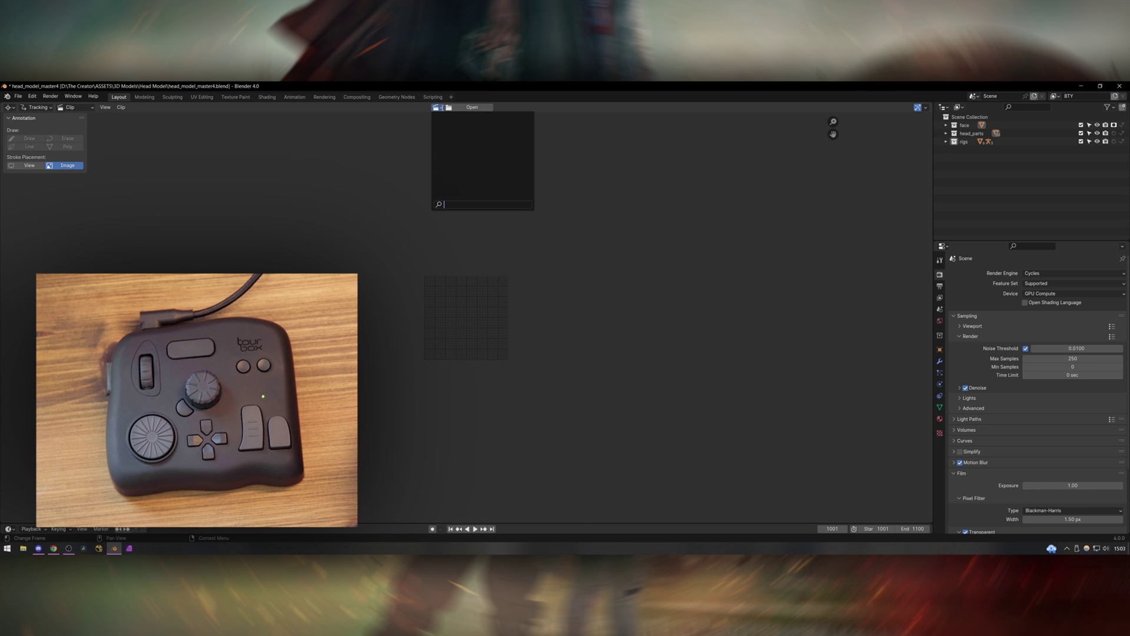
left_click(386, 210)
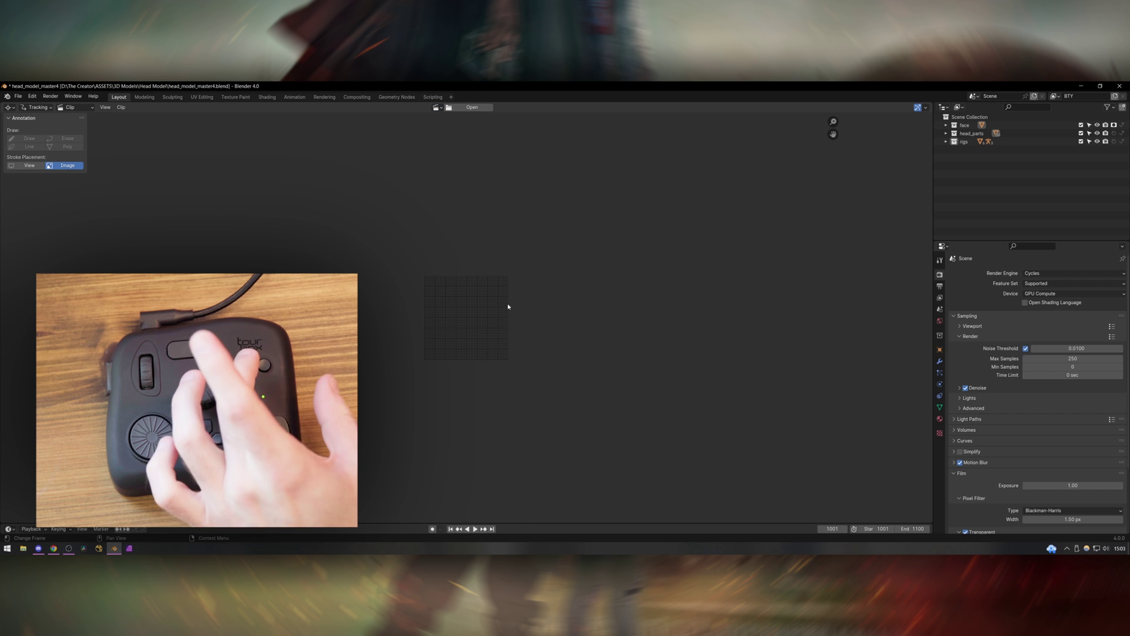
key("shift+F5")
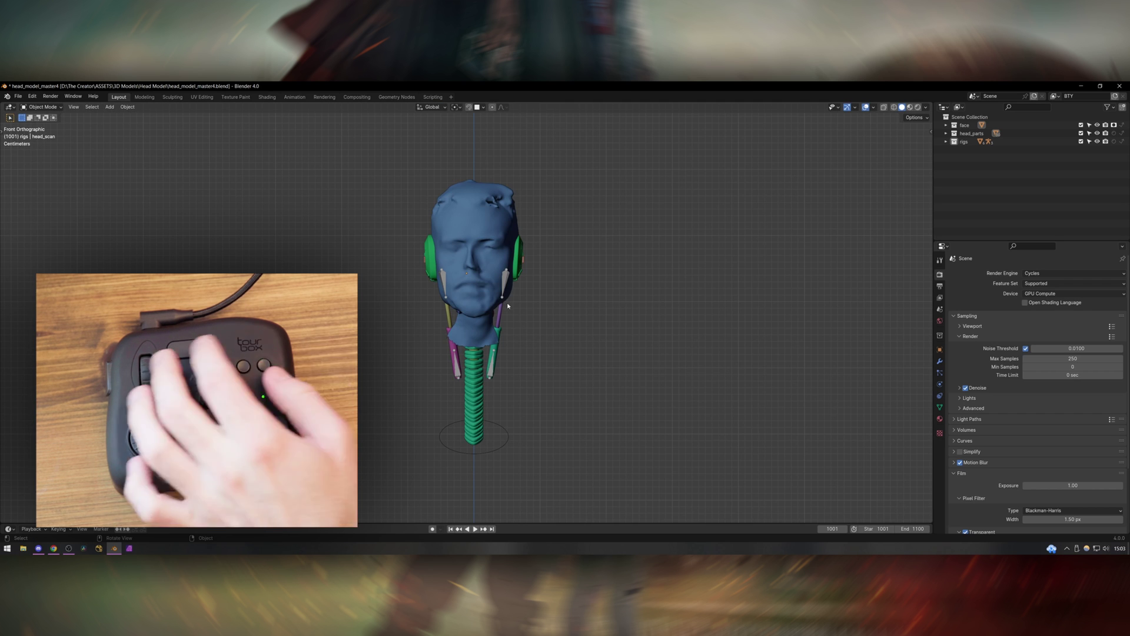
Step: Cycle the main area through the image, movie clip and node editors again, ending in the 3D viewport
key("shift+F10")
key("shift+F3")
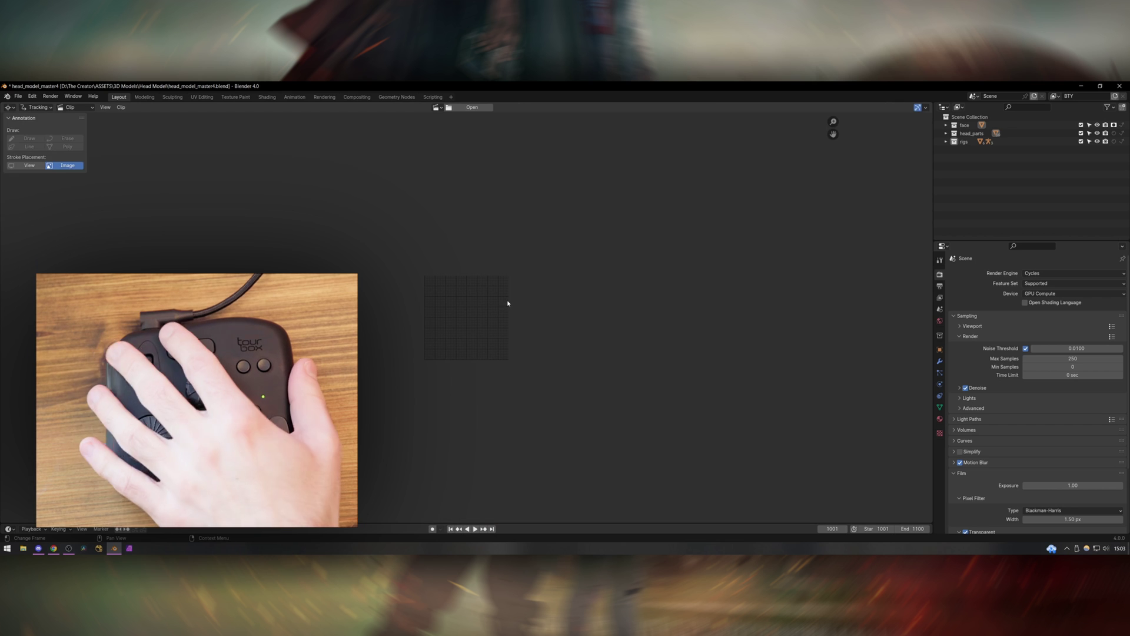
key("shift+F3")
key("shift+F3")
key("shift+F5")
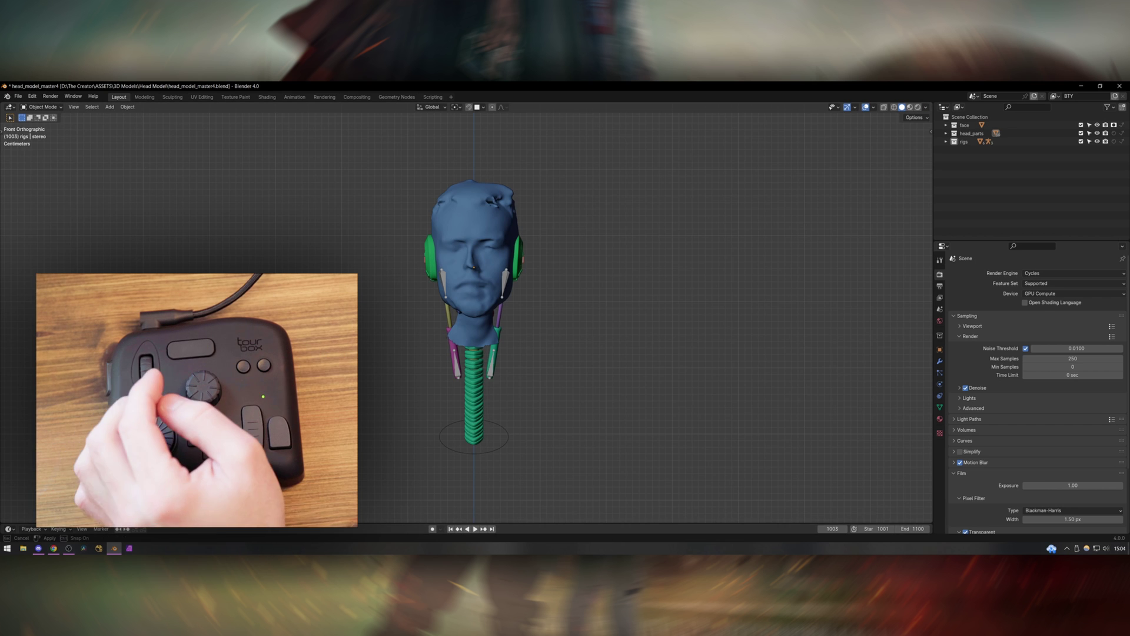
Step: Enlarge the timeline below the viewport and advance the head animation frame by frame
left_click_drag(312, 523, 306, 475)
key("Right")
key("Right")
key("Right")
key("Right")
key("Right")
key("Right")
key("Right")
key("Right")
key("Right")
key("Right")
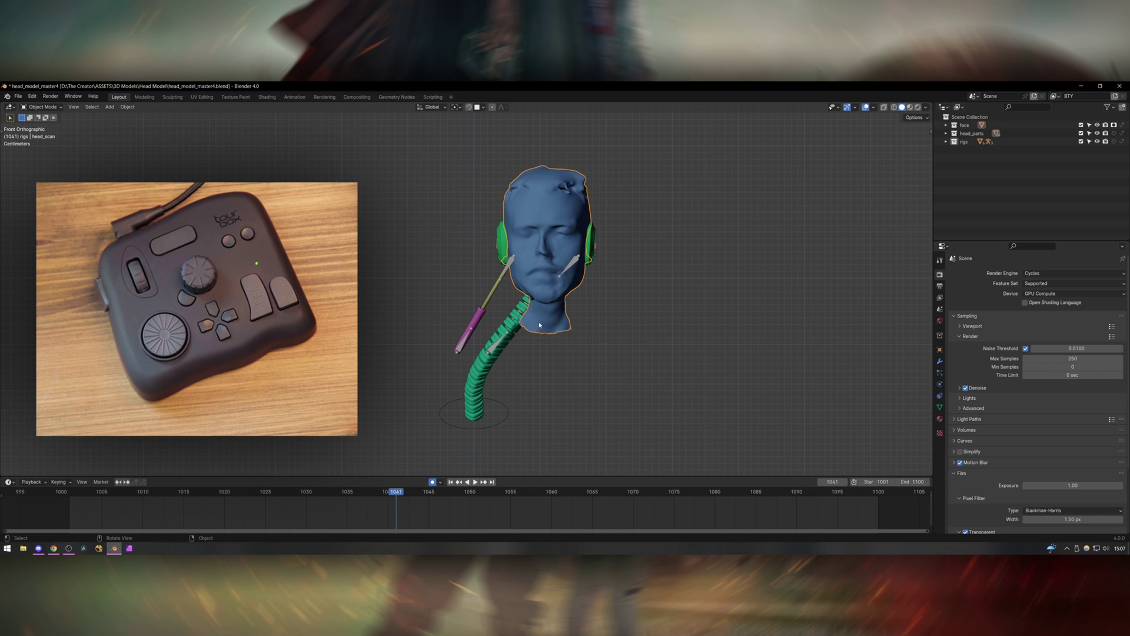
Step: Put the head scan into Sculpt Mode, enlarge the Grab brush's radius in steps, and reduce it again
key("ctrl+Tab")
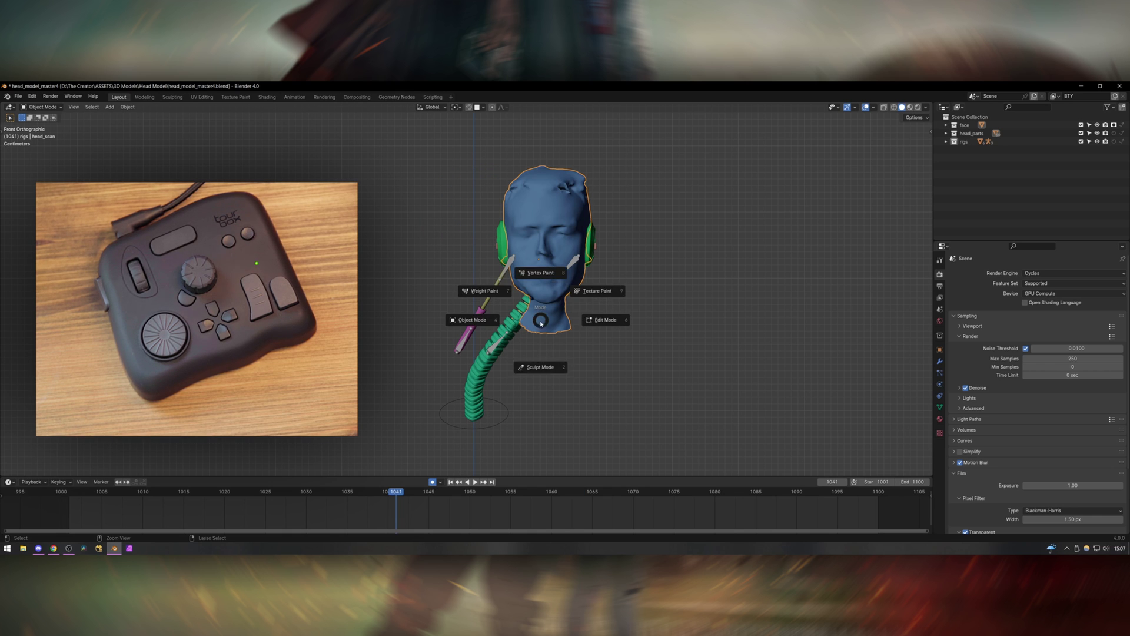
left_click(541, 367)
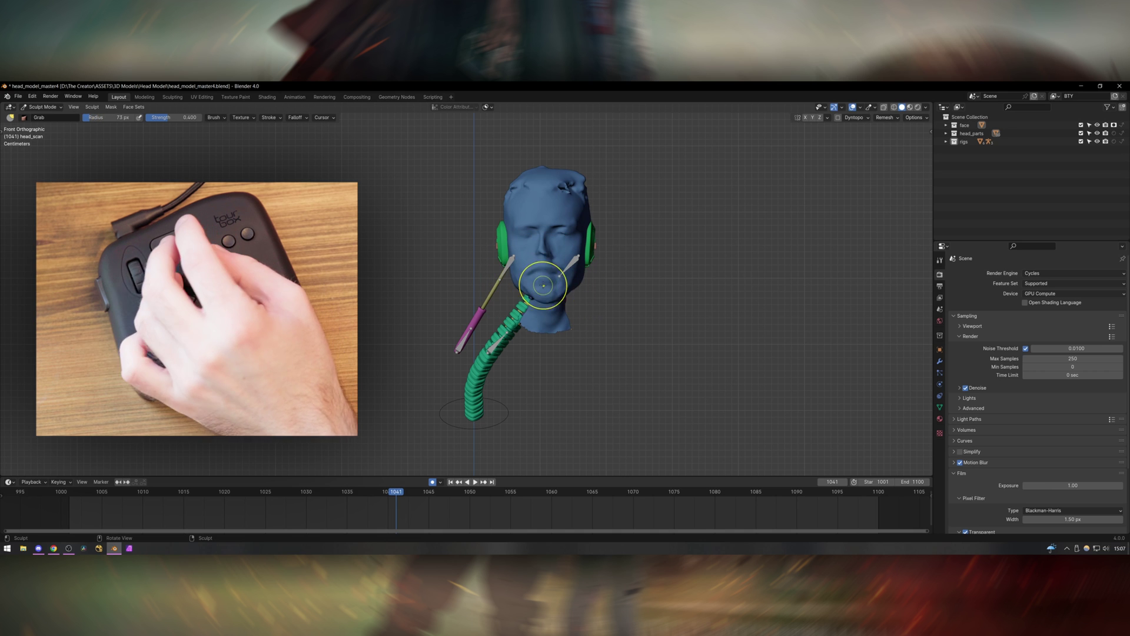
key("bracketright")
key("bracketright")
key("bracketright")
key("bracketright")
key("bracketright")
key("bracketright")
key("bracketright")
key("bracketright")
key("bracketright")
key("bracketright")
key("bracketright")
key("bracketright")
key("bracketright")
key("bracketright")
key("bracketright")
key("bracketright")
key("bracketright")
key("bracketleft")
key("bracketleft")
key("bracketleft")
key("bracketleft")
key("bracketleft")
key("bracketleft")
key("bracketleft")
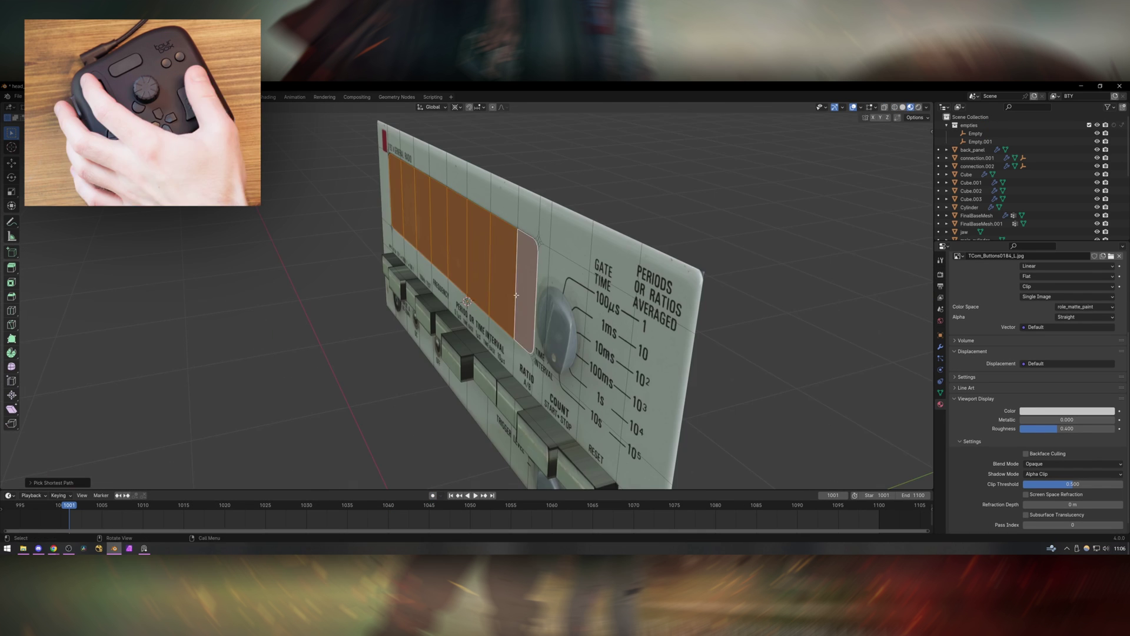
Step: Select a face loop on the General Radio panel's display and clear the selection
left_click(494, 308, "alt")
key("alt+a")
middle_click_drag(518, 288, 632, 301)
key("Tab")
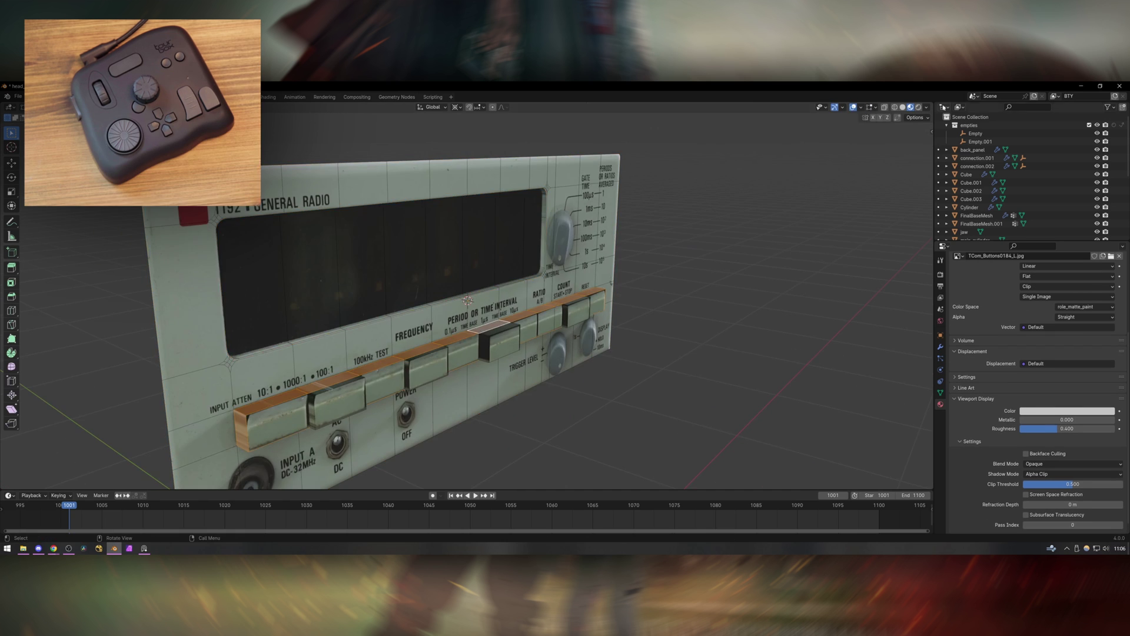
Step: Split the viewport, show the UV Editor beside the model, and view the panel's selected button row from the side
left_click_drag(932, 105, 642, 177)
key("shift+F10")
middle_click_drag(548, 327, 441, 336)
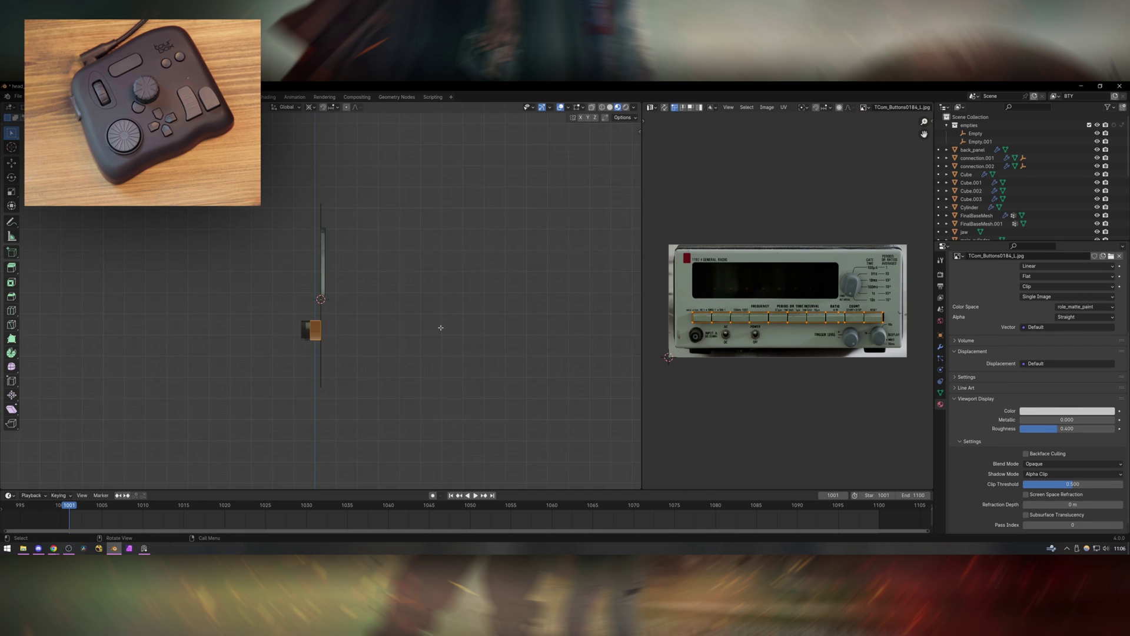
Step: Project the selected button row's UVs from the view, then move and scale them onto the button strip in the panel image
middle_click_drag(309, 306, 345, 371)
key("u")
left_click(334, 450)
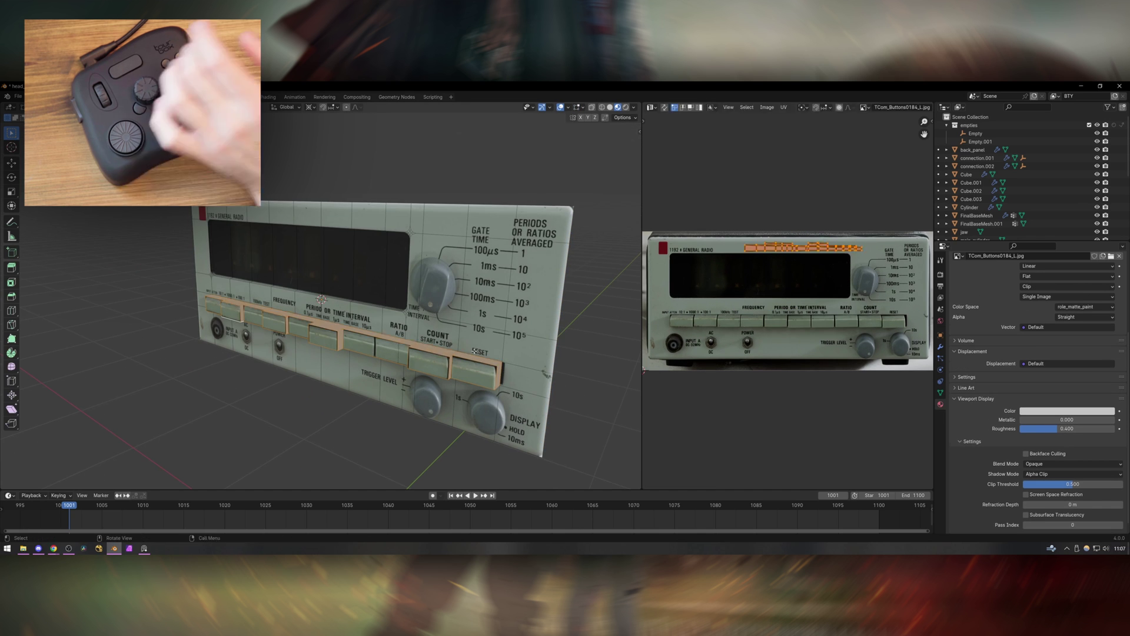
key("g")
left_click(849, 336)
key("s")
left_click(901, 338)
Step: Reposition the selected panel geometry from the side and save head_model_master.blend
middle_click_drag(365, 341, 432, 346)
key("Tab")
key("ctrl+s")
middle_click_drag(432, 344, 513, 342)
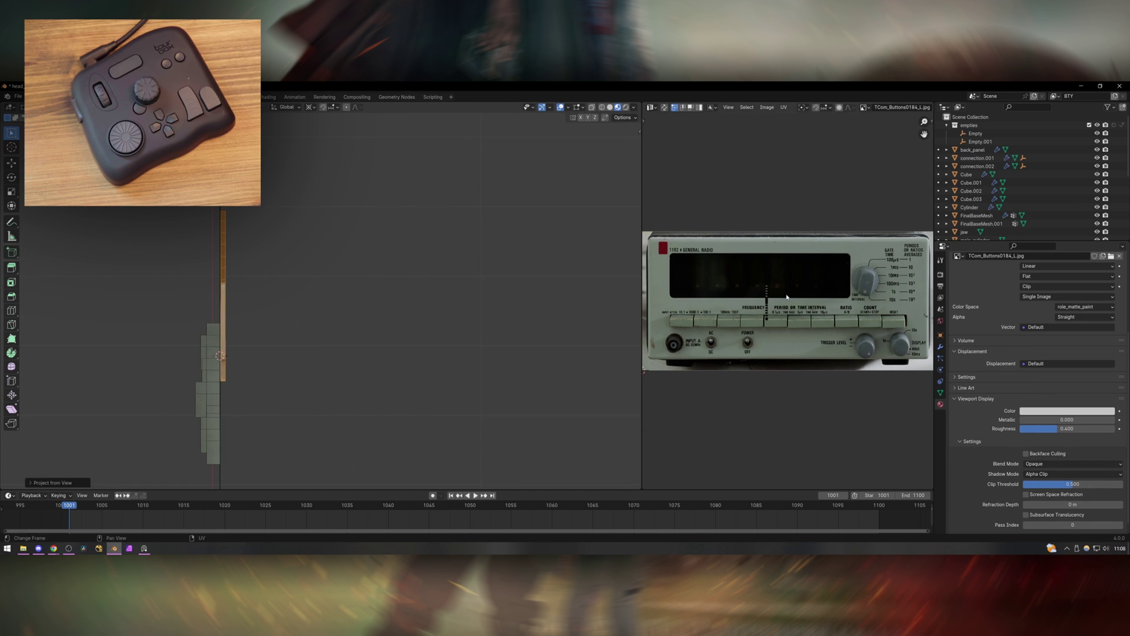
key("g")
key("ctrl+s")
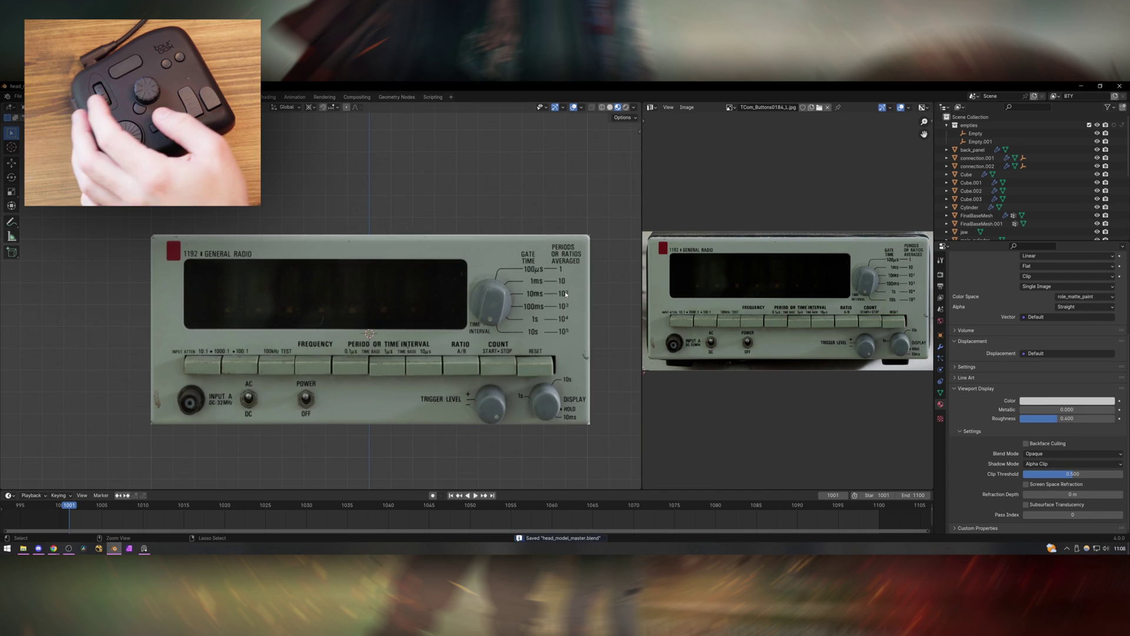
Step: Add a 32-vertex cylinder to the panel mesh, face it forward, and scale and place it over the gate-time knob
key("Tab")
key("F3")
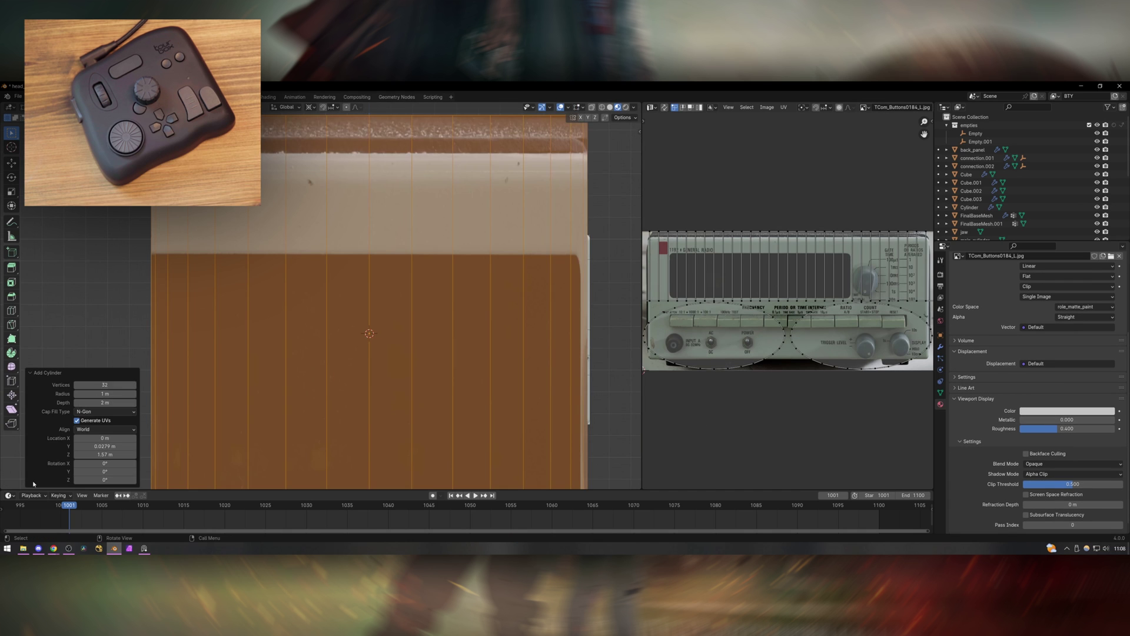
scroll(487, 328, "down", 2)
key("s")
key("x")
key("g")
left_click(551, 316)
key("s")
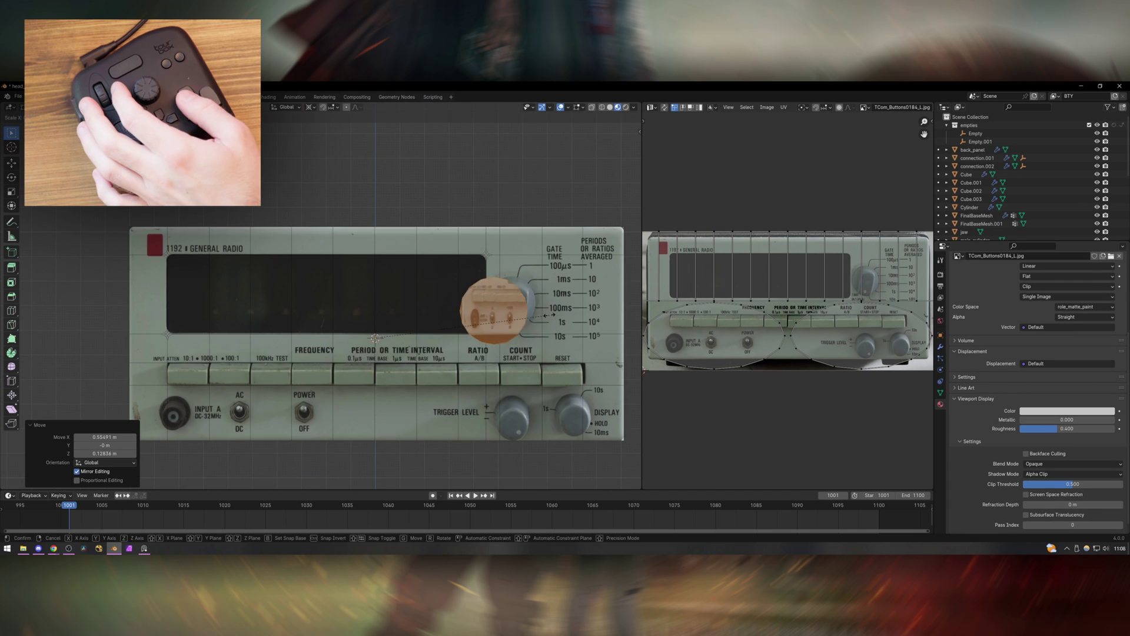
left_click(550, 316)
Step: Fine-tune and unwrap the knob cylinder, scale it to fit the texture, and extrude it
key("g")
key("u")
key("s")
middle_click_drag(512, 303, 448, 318)
key("e")
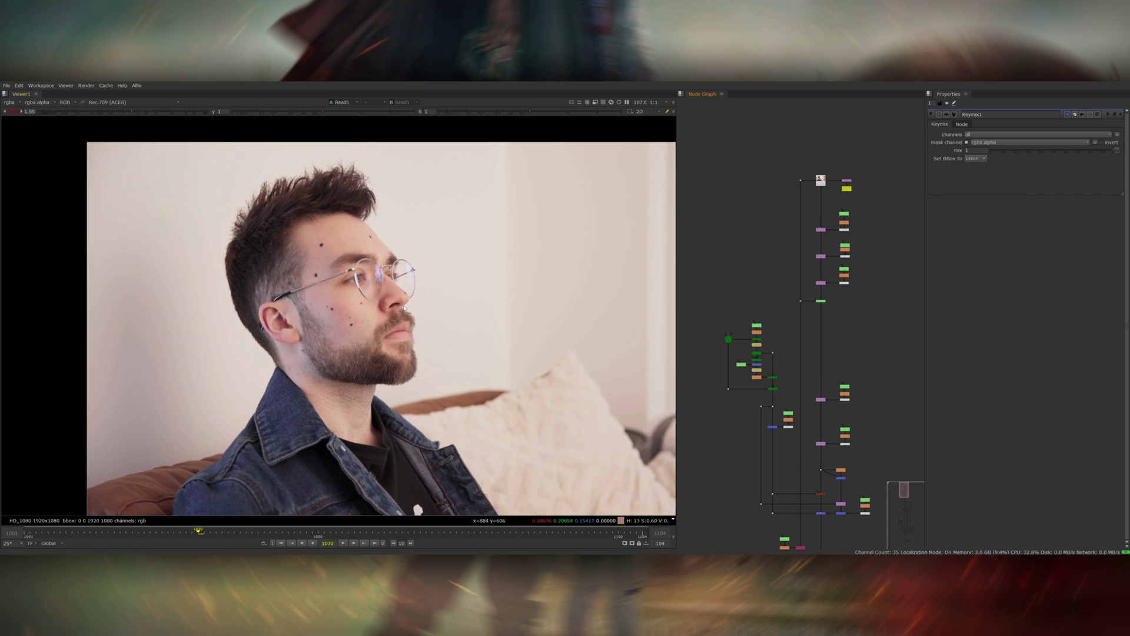
Step: Switch to Nuke, open the first marker patch's Roto and Tracker nodes, and view its Transform output with the overlay hidden
scroll(412, 263, "up", 3)
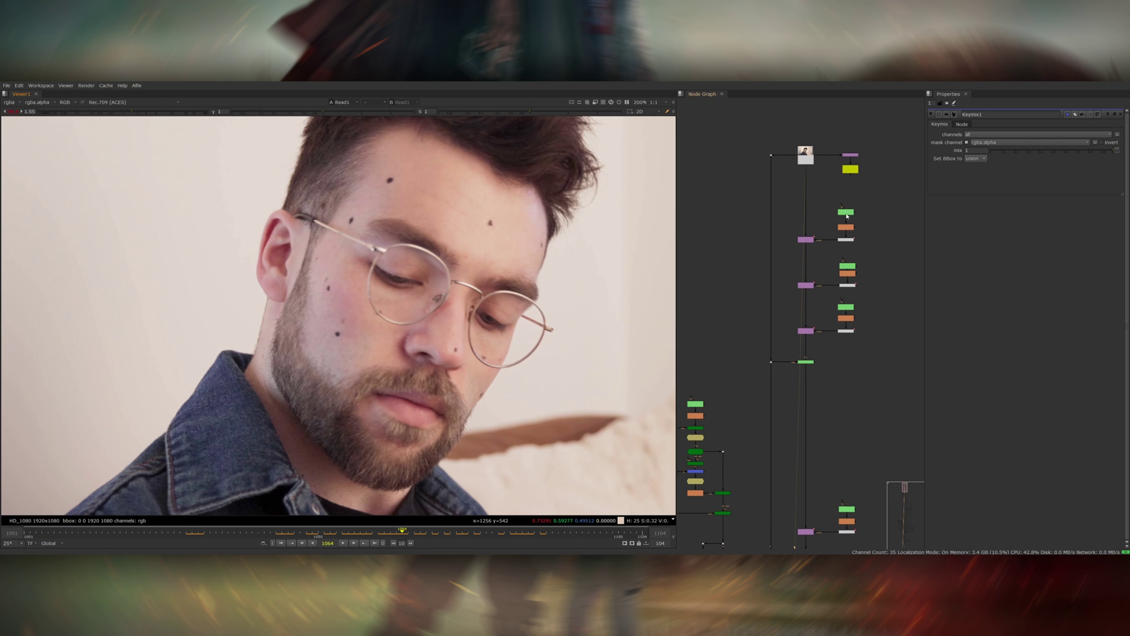
double_click(847, 216)
scroll(482, 365, "up", 3)
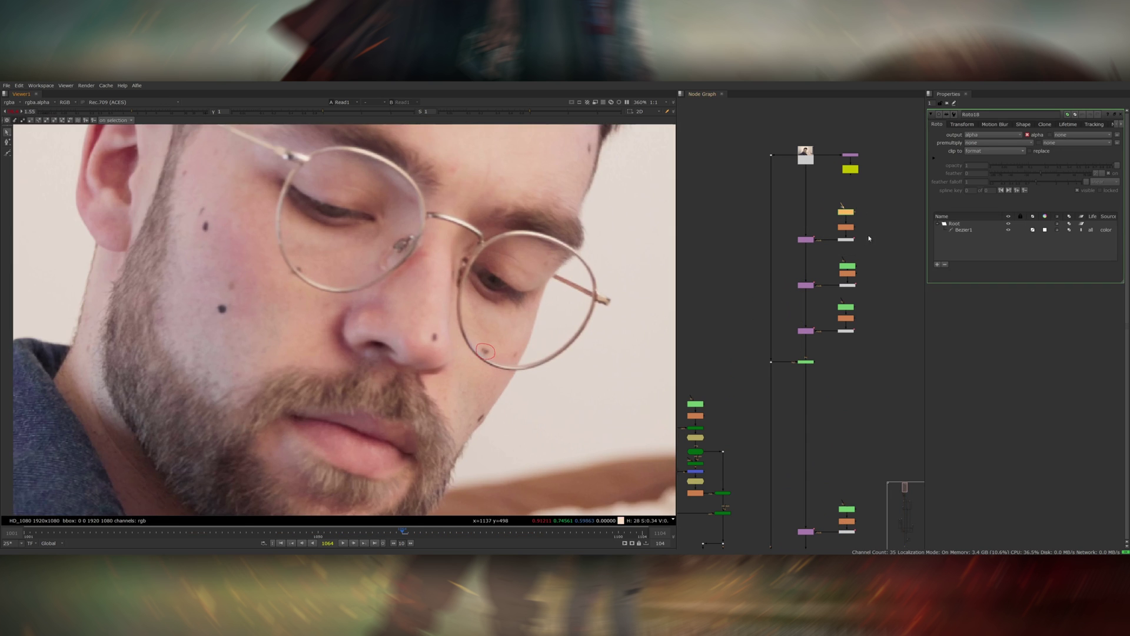
left_click(848, 243)
double_click(848, 242)
left_click(807, 240)
key("1")
key("o")
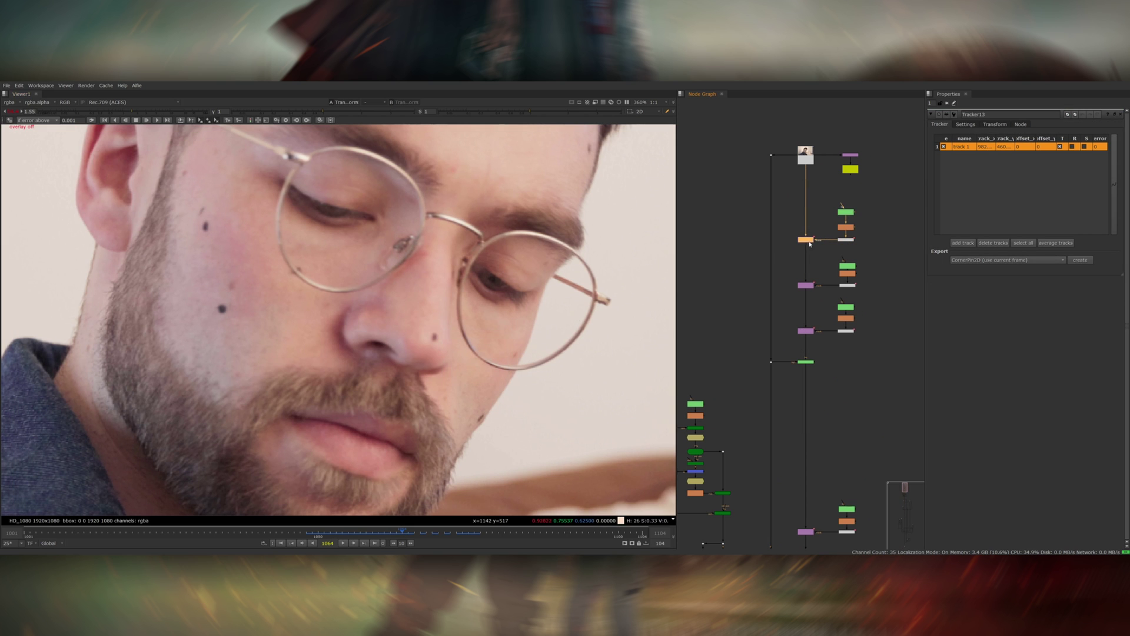
Step: Inspect the marker patch's Transform and RotoPaint strokes, and scrub the shot back to frame 1052
scroll(544, 315, "down", 1)
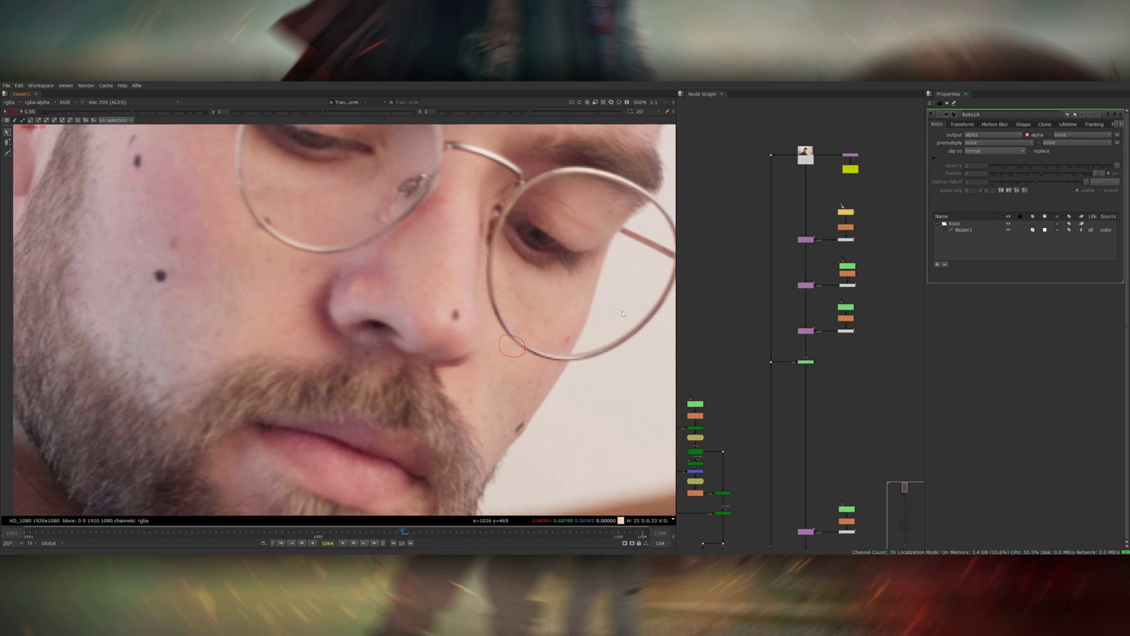
left_click(807, 240)
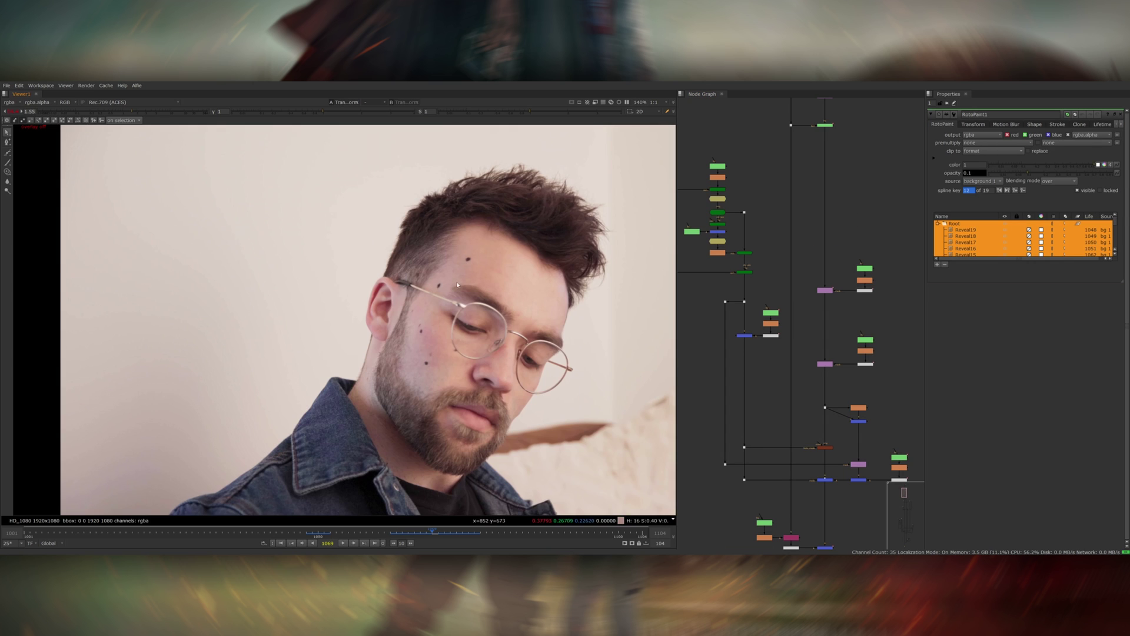
scroll(799, 394, "down", 3)
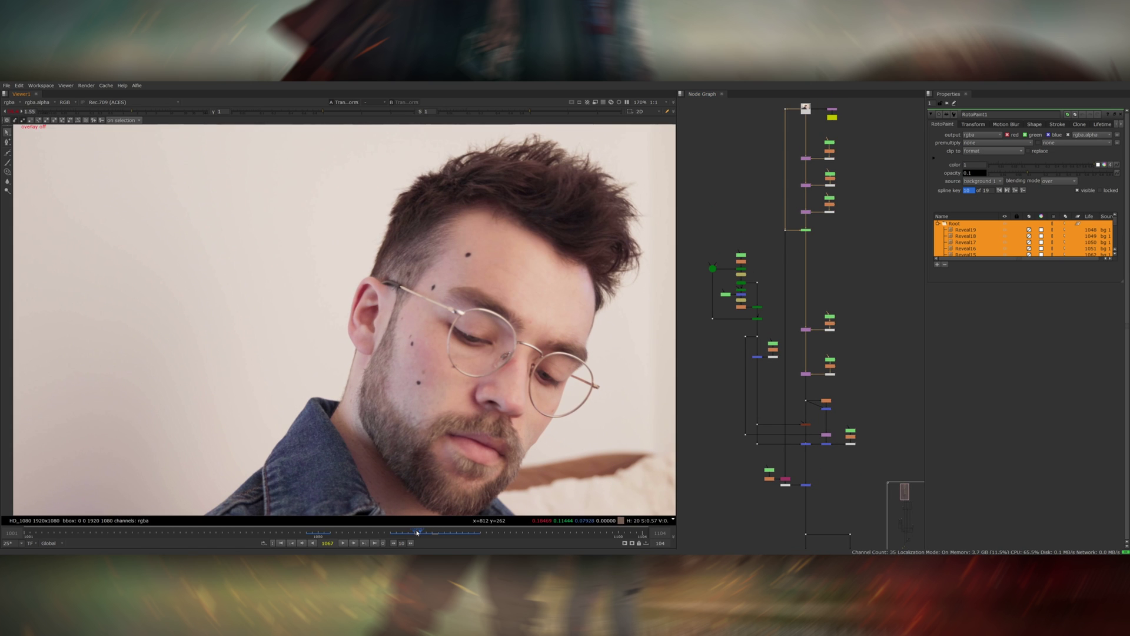
left_click_drag(416, 532, 330, 533)
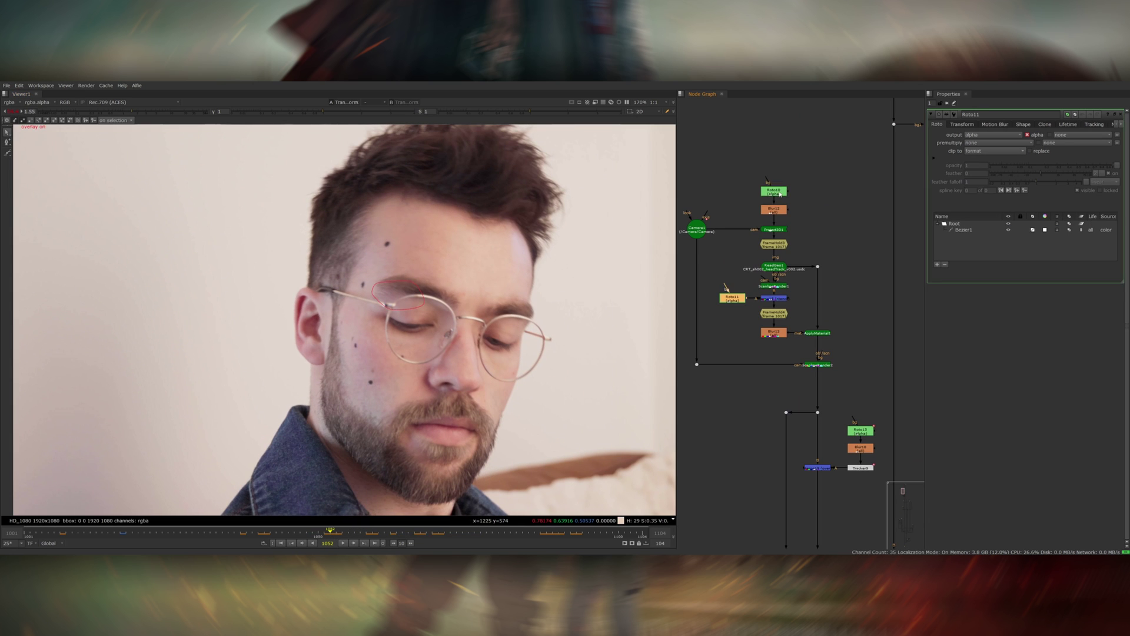
Step: Open the projection's Roto node with the marker ellipses and go to frame 1017
left_click(773, 192)
left_click(386, 331)
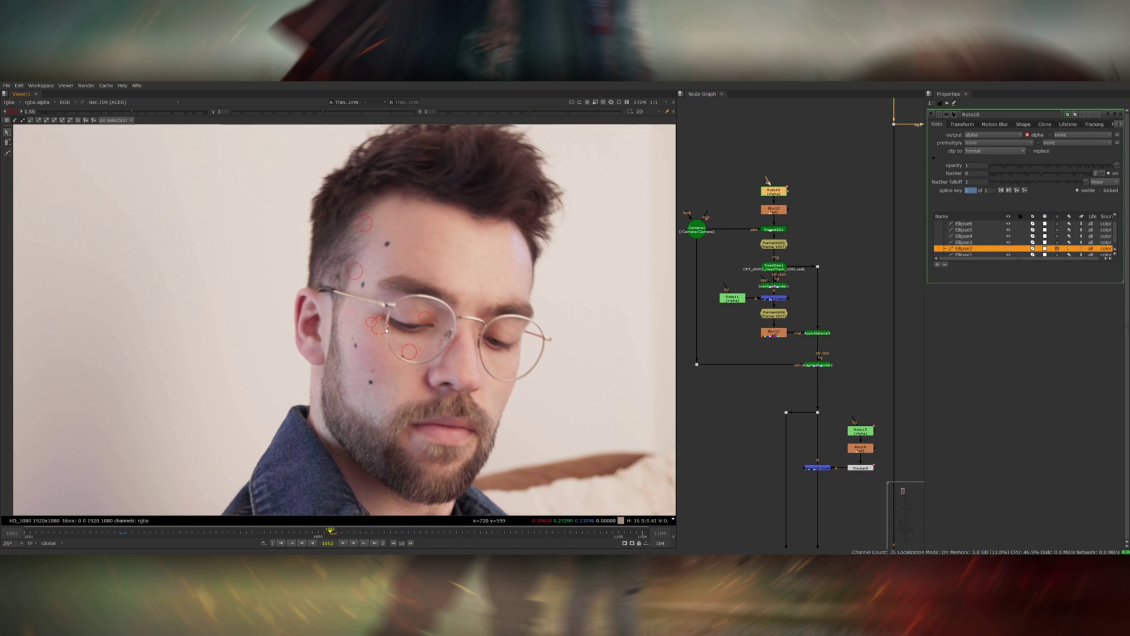
left_click(121, 533)
middle_click_drag(424, 303, 435, 346)
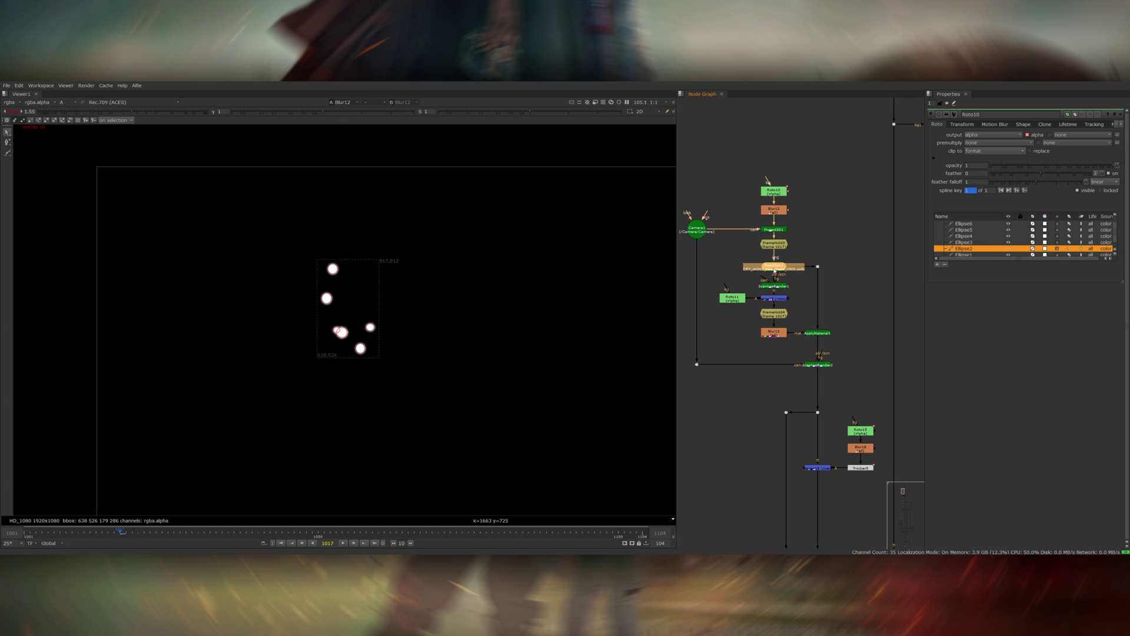
Step: Display the imported head geometry in the viewer and inspect it up close
key("1")
left_click(499, 310)
middle_click_drag(506, 248, 497, 298)
scroll(497, 298, "up", 5)
scroll(537, 292, "down", 4)
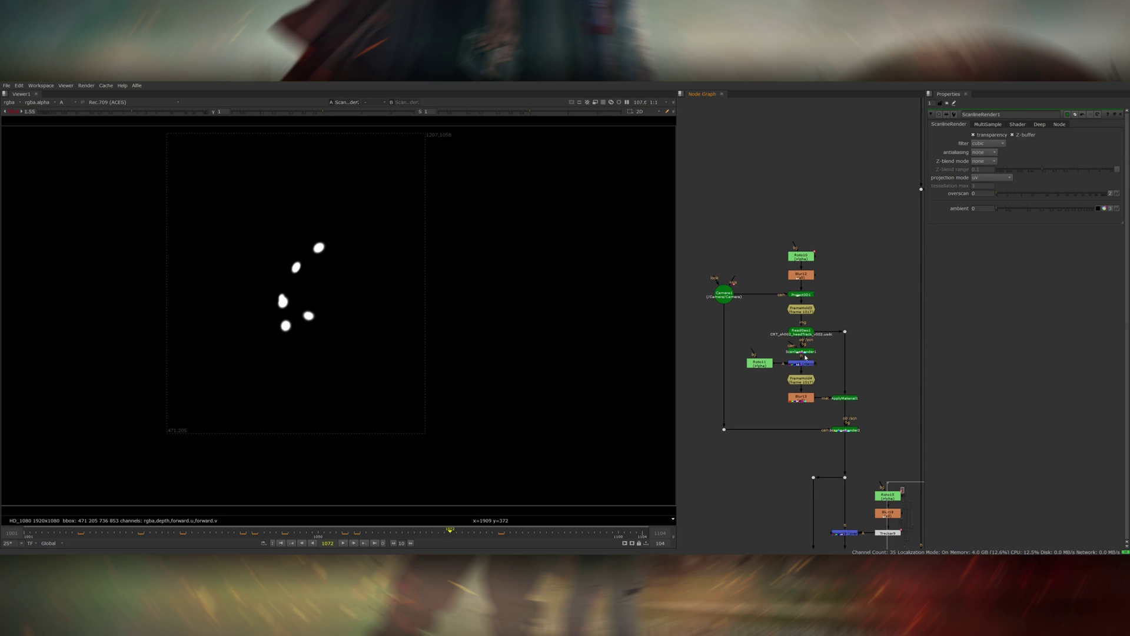
Step: Follow the projected matte down the node graph and view the plate above the filler, close on the facial markers
left_click_drag(725, 269, 880, 450)
left_click(881, 447)
scroll(881, 434, "down", 4)
middle_click_drag(874, 432, 802, 420)
middle_click_drag(857, 264, 816, 308)
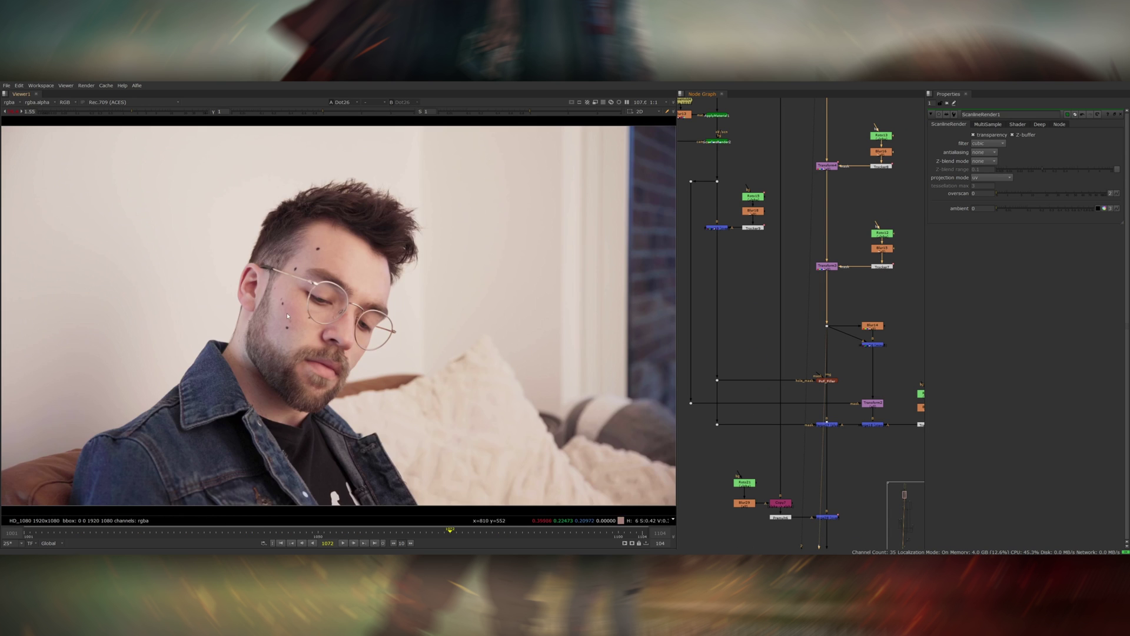
scroll(409, 377, "up", 3)
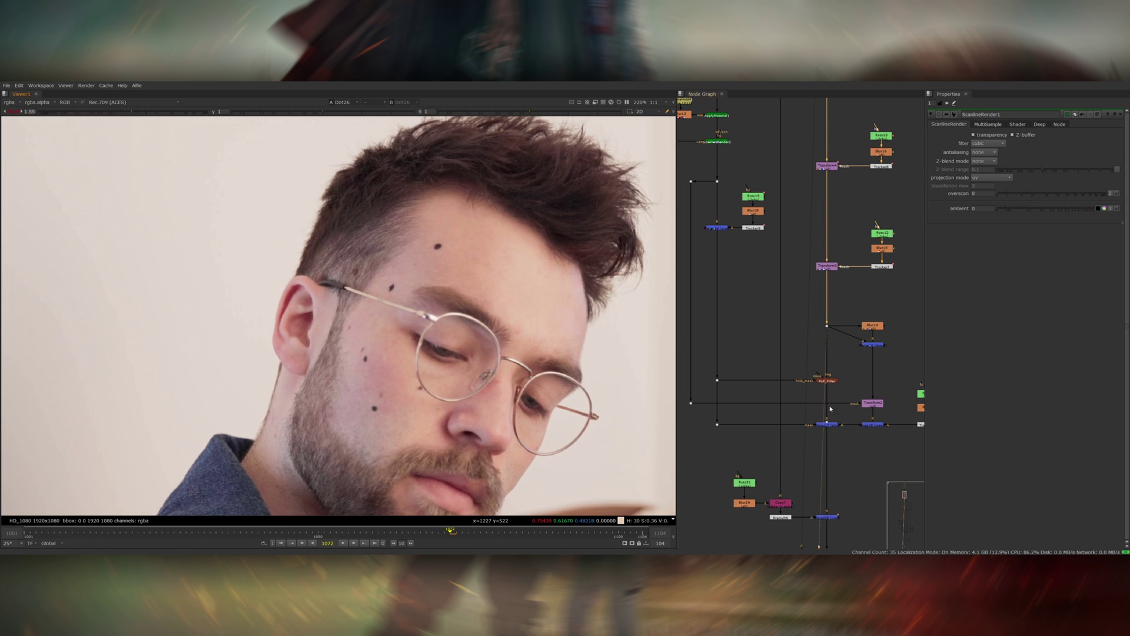
Step: Locate the PxF_Filler node in the graph and view its output on the face
scroll(831, 402, "up", 5)
left_click_drag(883, 351, 794, 399)
left_click(794, 399)
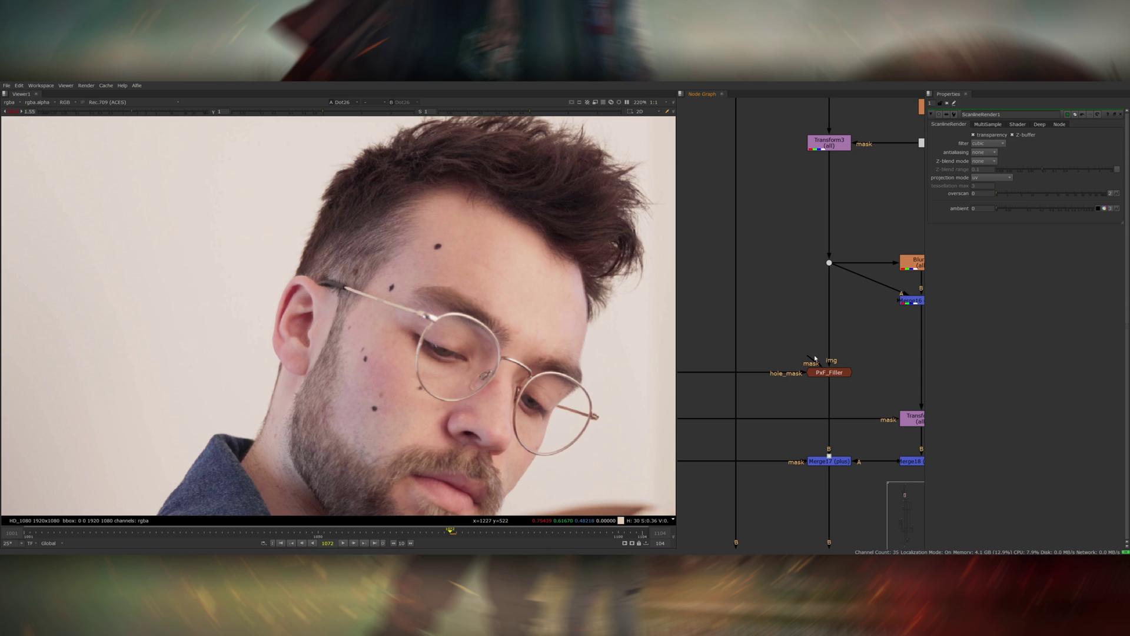
scroll(475, 301, "down", 3)
scroll(382, 337, "up", 5)
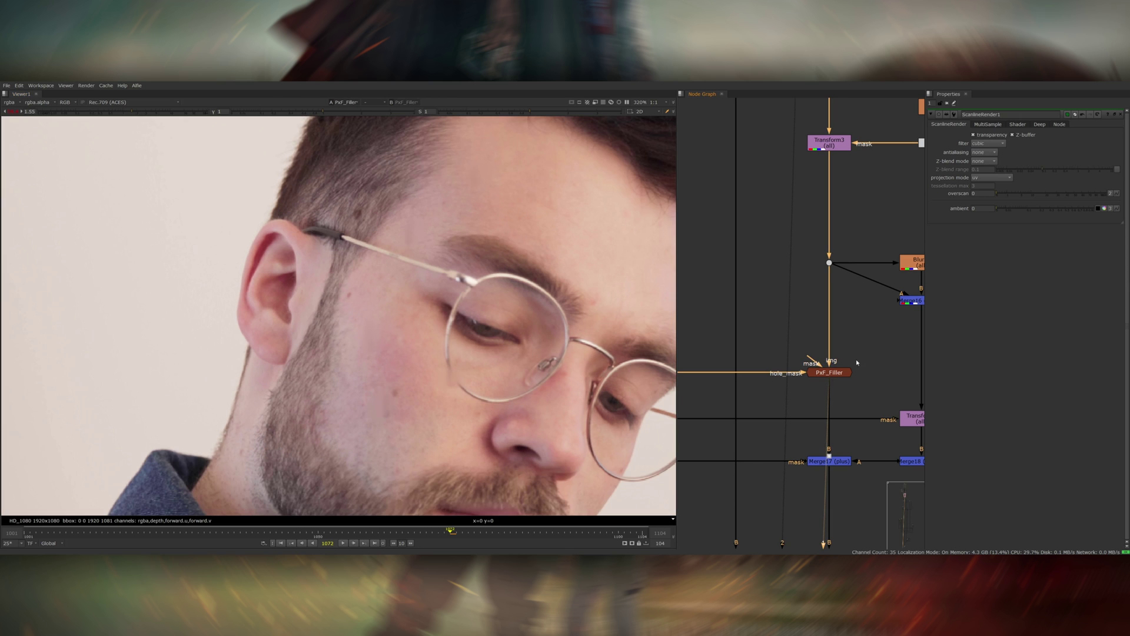
Step: Disable and re-enable PxF_Filler to compare the face with and without the marker fill
left_click(824, 371)
key("d")
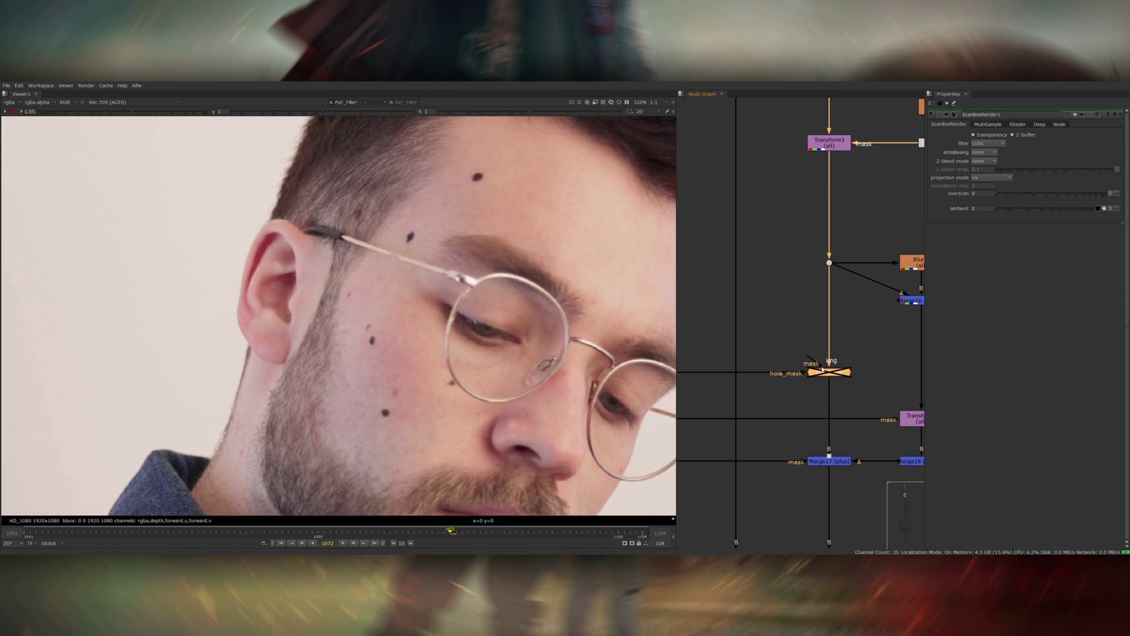
key("d")
scroll(515, 250, "down", 3)
middle_click_drag(500, 290, 461, 317)
scroll(461, 300, "up", 4)
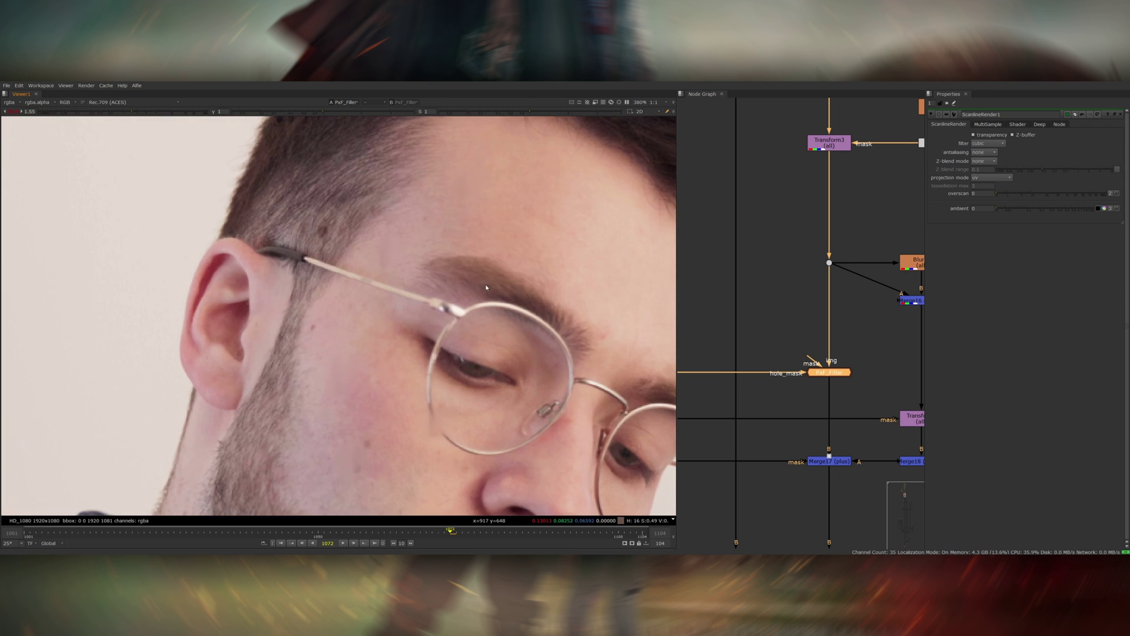
Step: Toggle PxF_Filler again over the forehead and examine the filled skin on the forehead and temple at high magnification
scroll(447, 312, "up", 7)
middle_click_drag(477, 230, 492, 379)
key("d")
key("d")
scroll(490, 363, "down", 5)
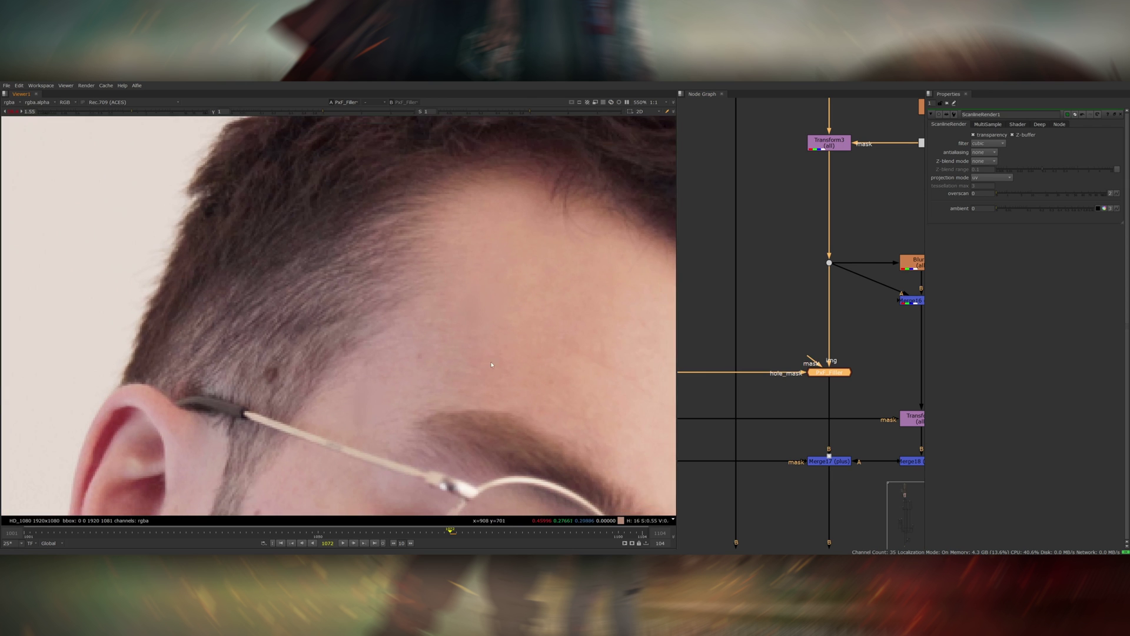
scroll(490, 363, "down", 2)
scroll(432, 359, "up", 6)
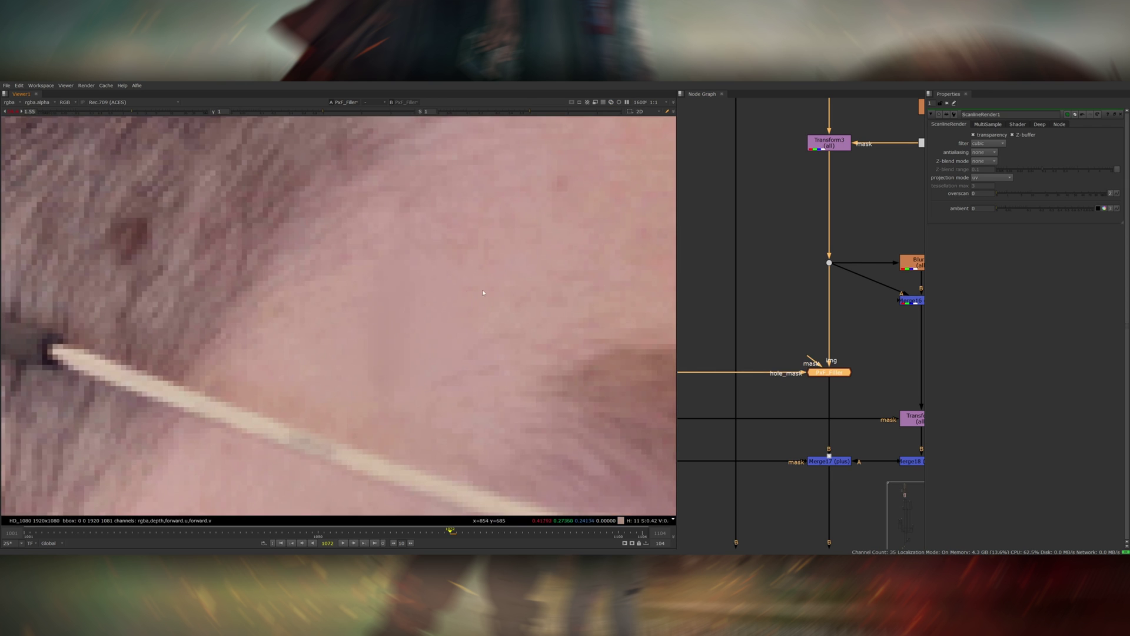
scroll(473, 300, "down", 3)
scroll(432, 337, "up", 2)
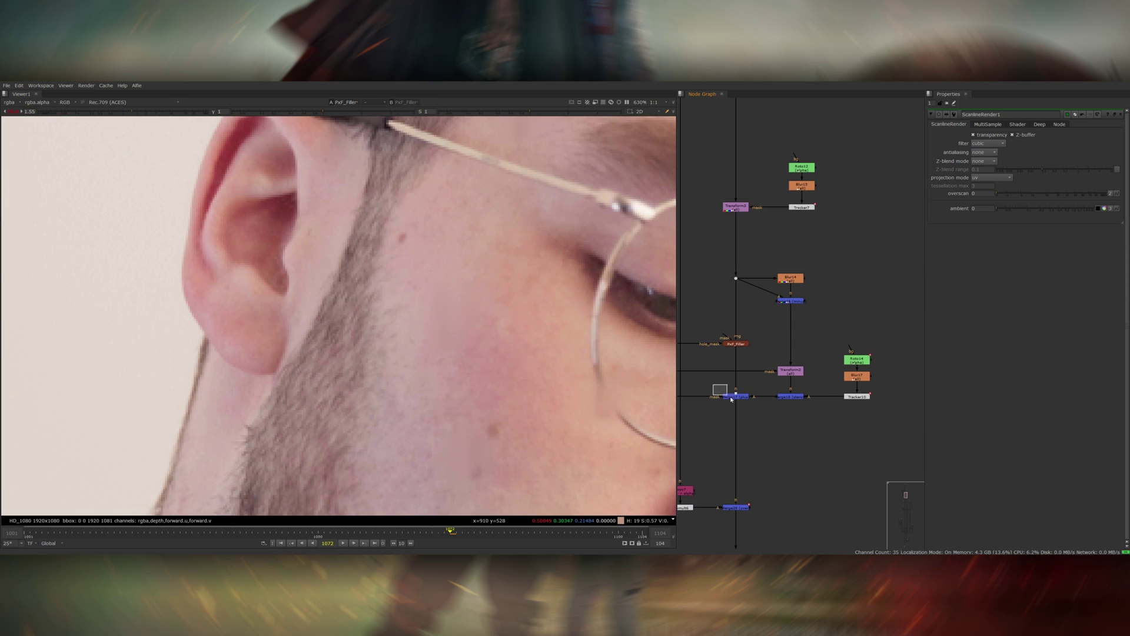
Step: View the Merge17 plus result around the cheek and glasses, and compare it with the unpatched plate
left_click(737, 400)
key("1")
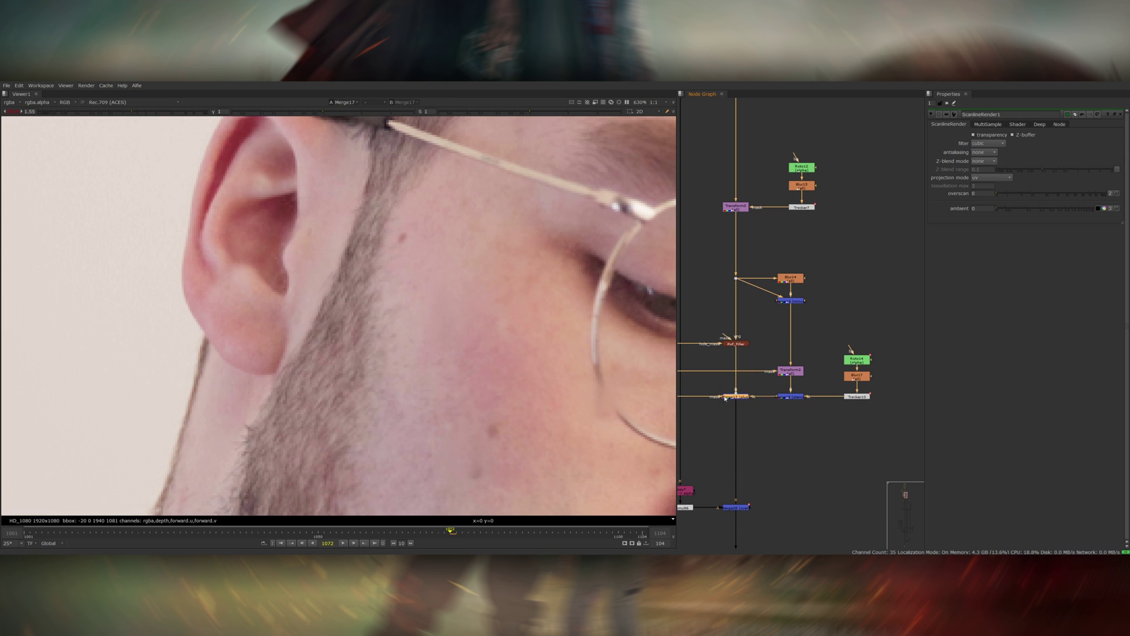
scroll(548, 339, "down", 3)
middle_click_drag(544, 343, 498, 339)
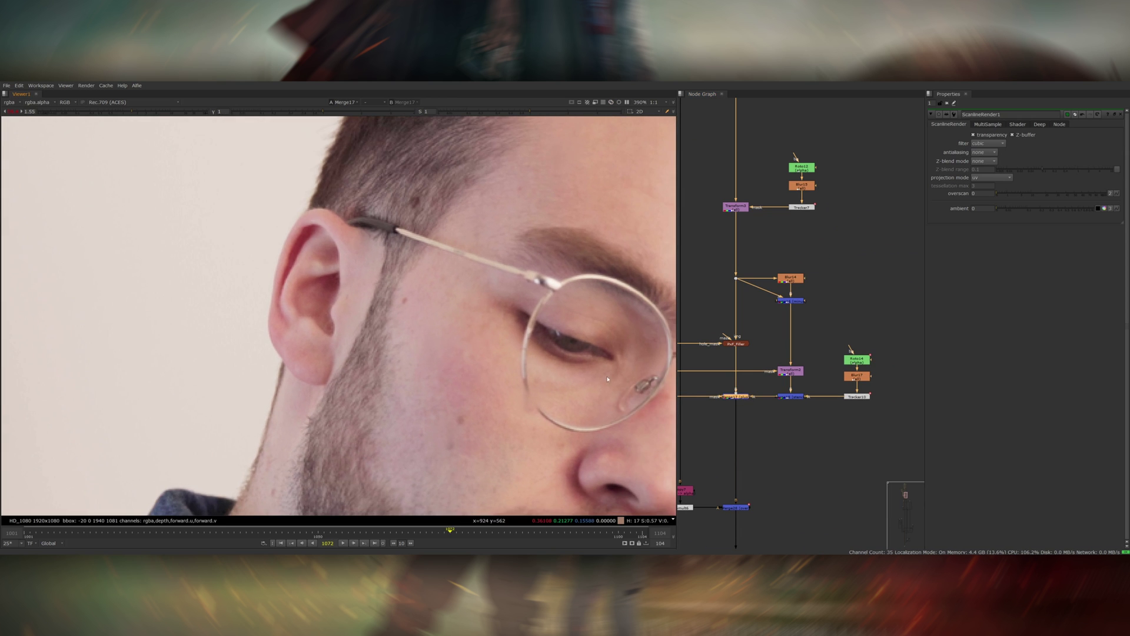
scroll(661, 383, "up", 2)
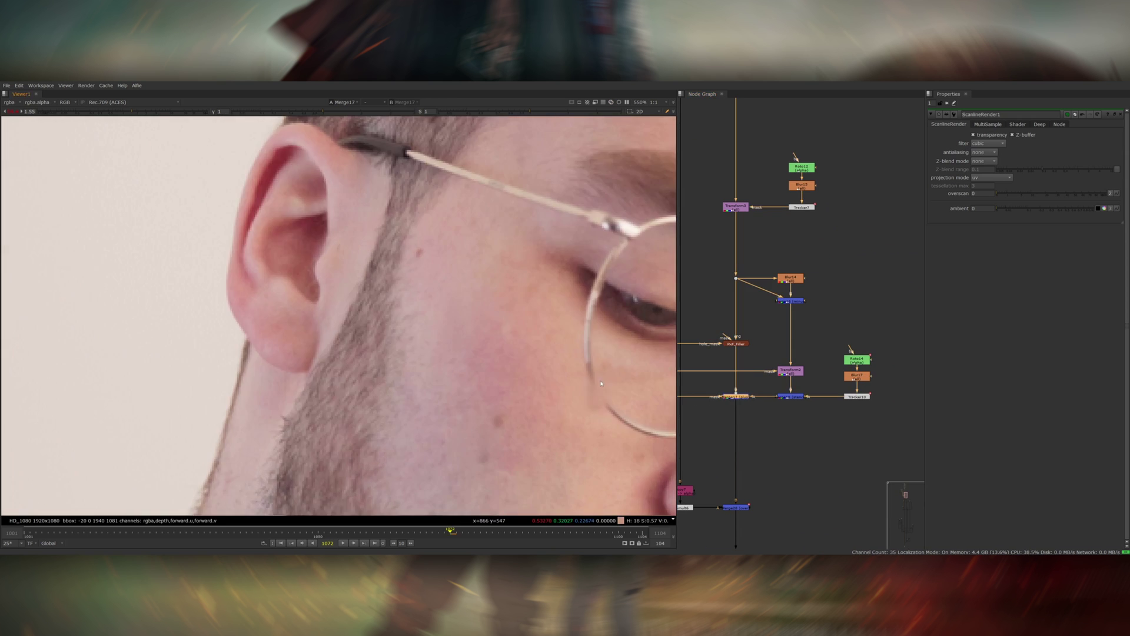
left_click(736, 278)
key("1")
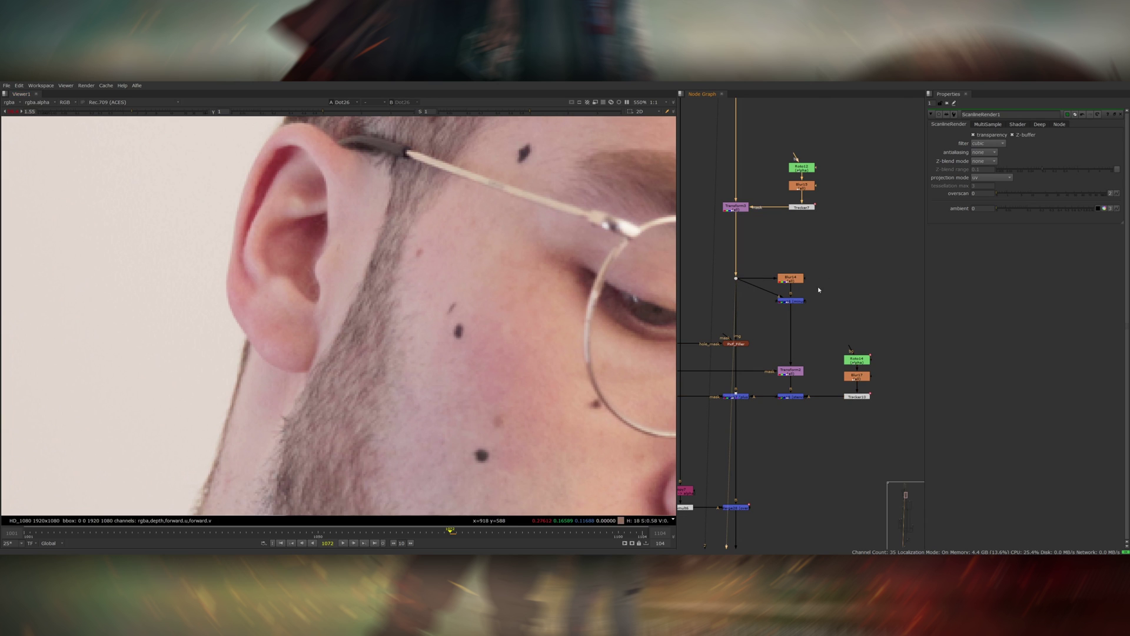
Step: Open Blur14 and view its blurred plate, then examine the high-frequency detail from the minus Merge below it
left_click(801, 279)
key("1")
double_click(796, 280)
left_click_drag(838, 289, 770, 325)
key("1")
middle_click_drag(546, 371, 482, 288)
scroll(488, 310, "down", 3)
scroll(506, 309, "up", 2)
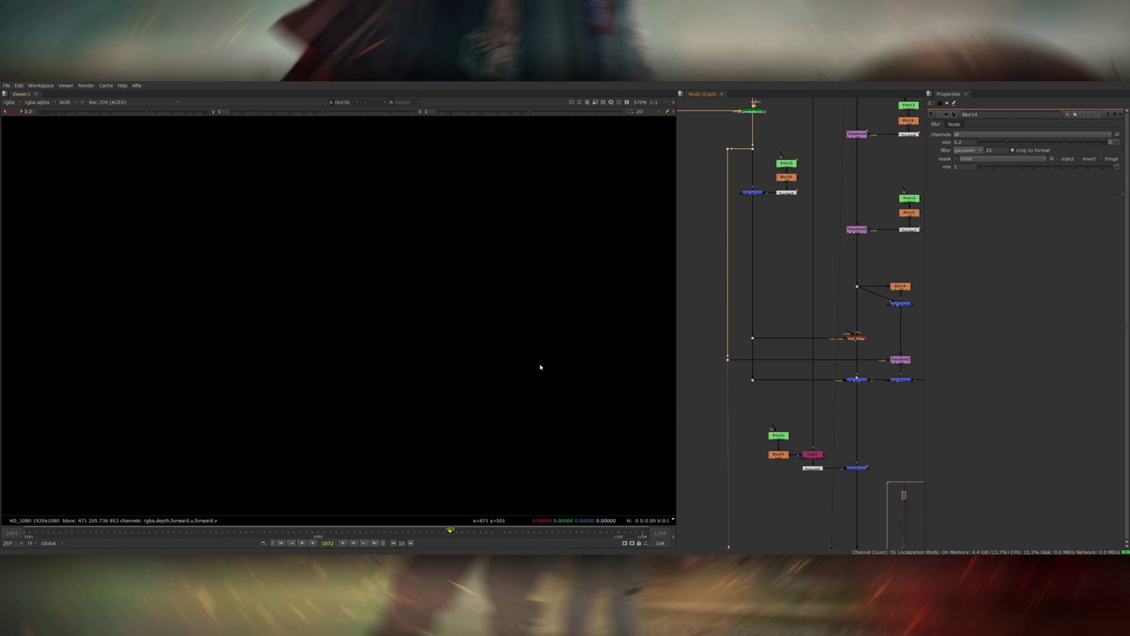
Step: Show the alpha of the projected marker mask, and toggle Transform2 to compare the shifted skin detail
key("a")
scroll(522, 302, "down", 8)
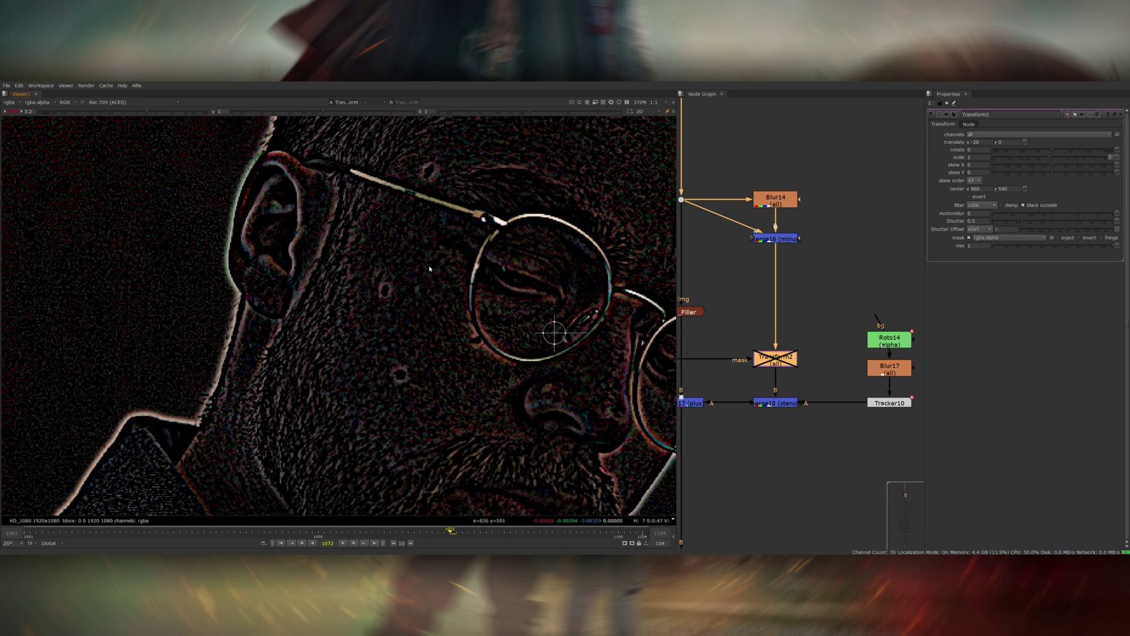
key("d")
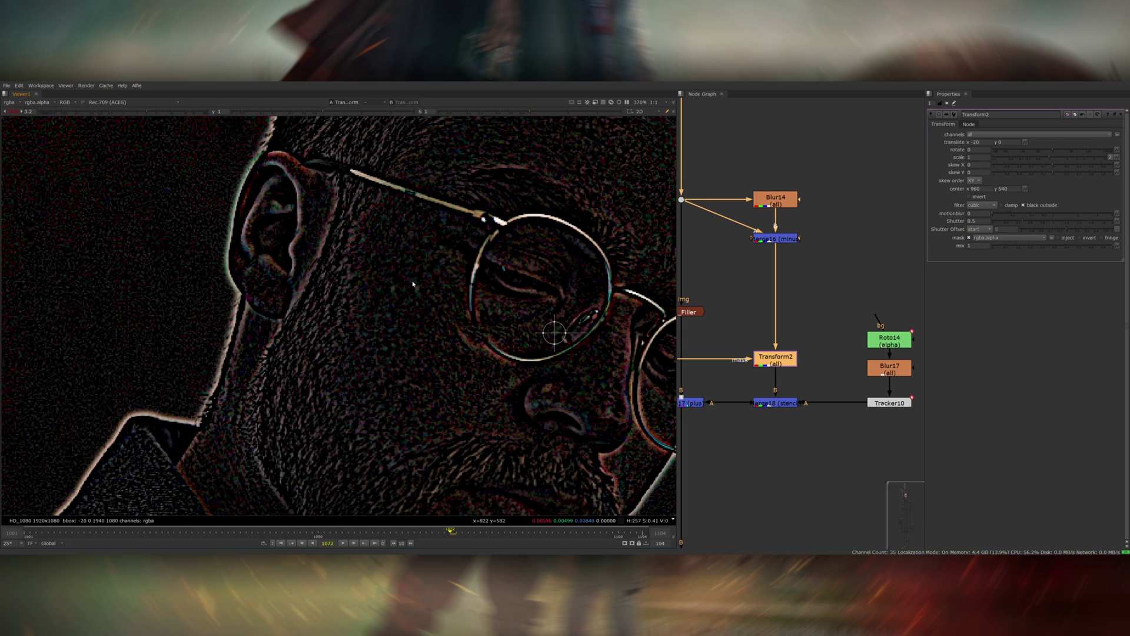
key("d")
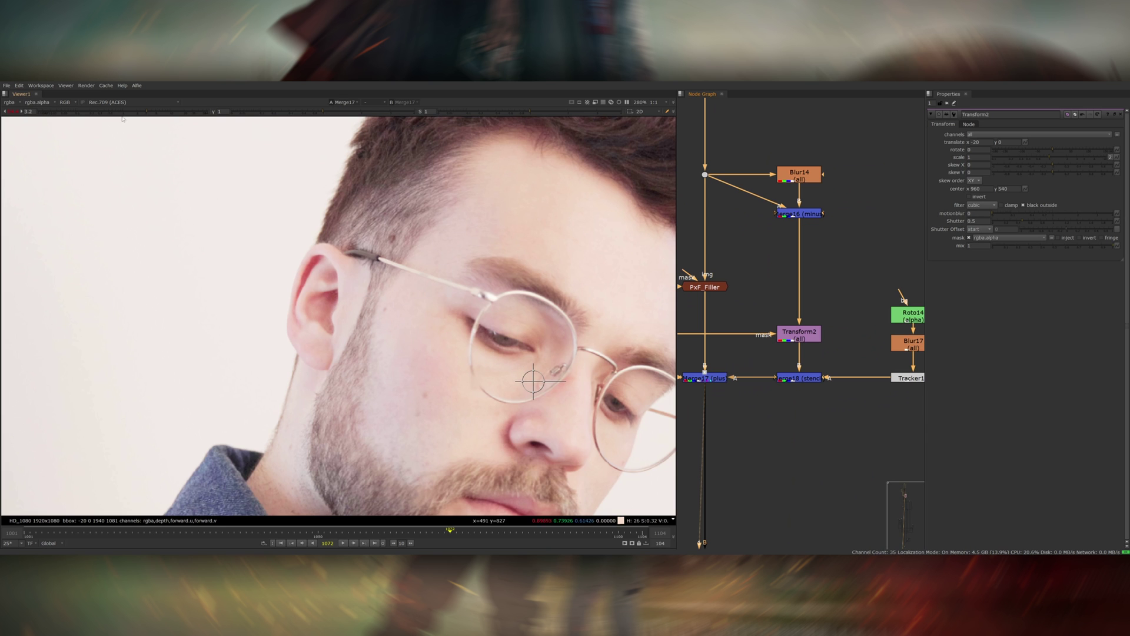
Step: Reset the viewer gain to 1 and toggle Merge17 to compare the skin around the cheek and glasses
left_click(136, 112)
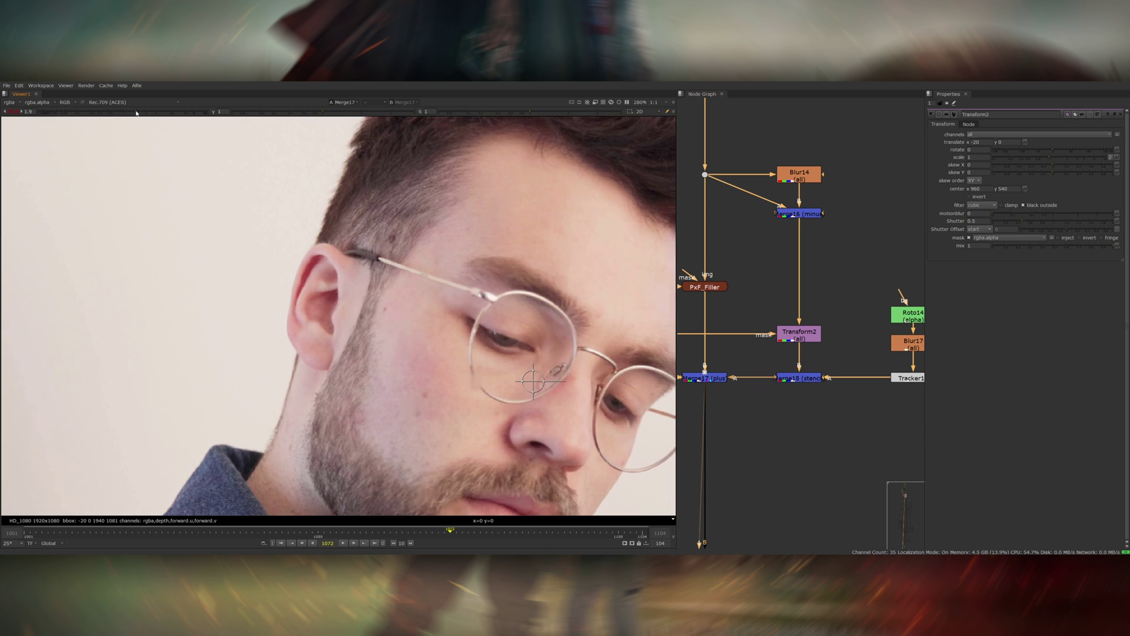
left_click(703, 382)
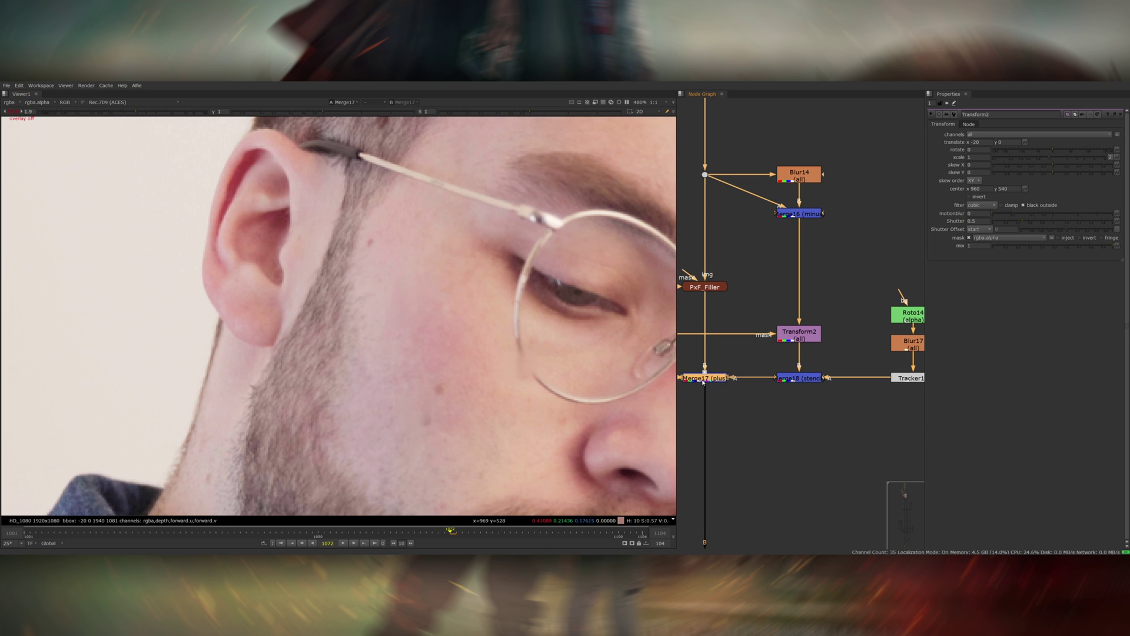
key("d")
key("d")
scroll(450, 406, "up", 4)
scroll(467, 373, "down", 4)
scroll(467, 304, "up", 3)
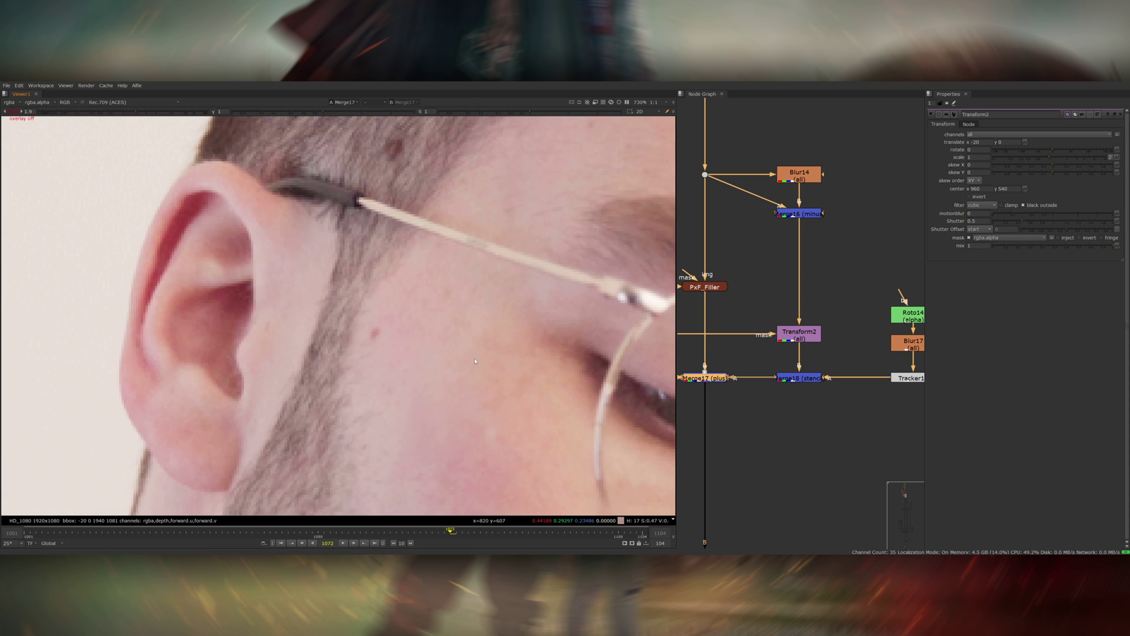
Step: Toggle Merge17 several more times and compare the patched skin on the temple and forehead at high magnification
key("d")
scroll(504, 331, "up", 4)
scroll(505, 330, "down", 2)
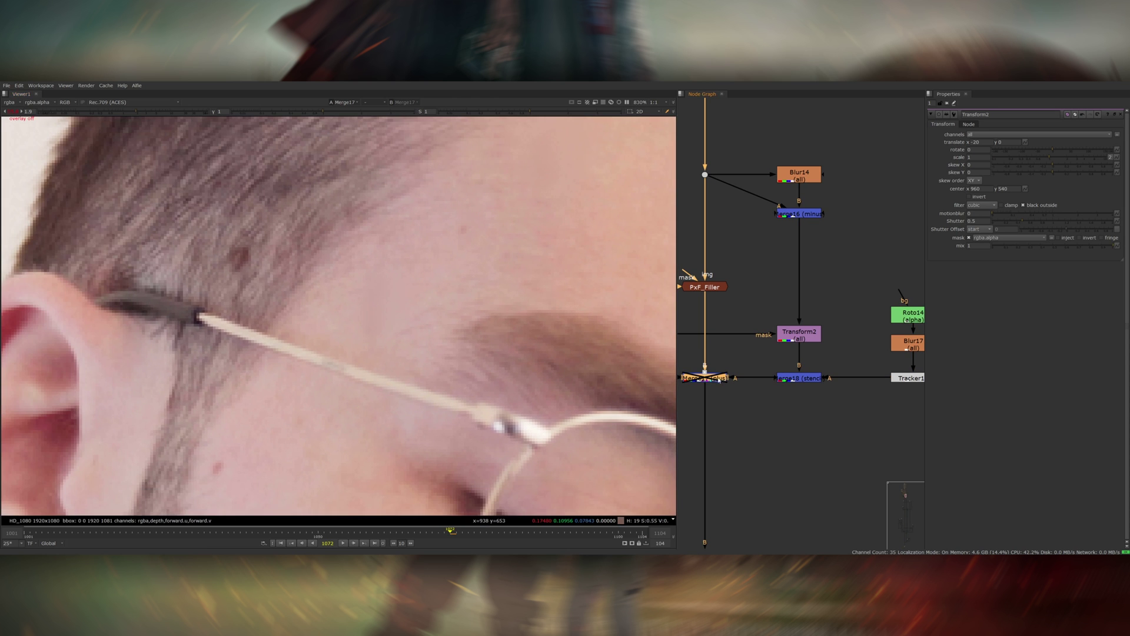
key("d")
scroll(336, 307, "up", 4)
key("d")
key("d")
scroll(413, 308, "down", 10)
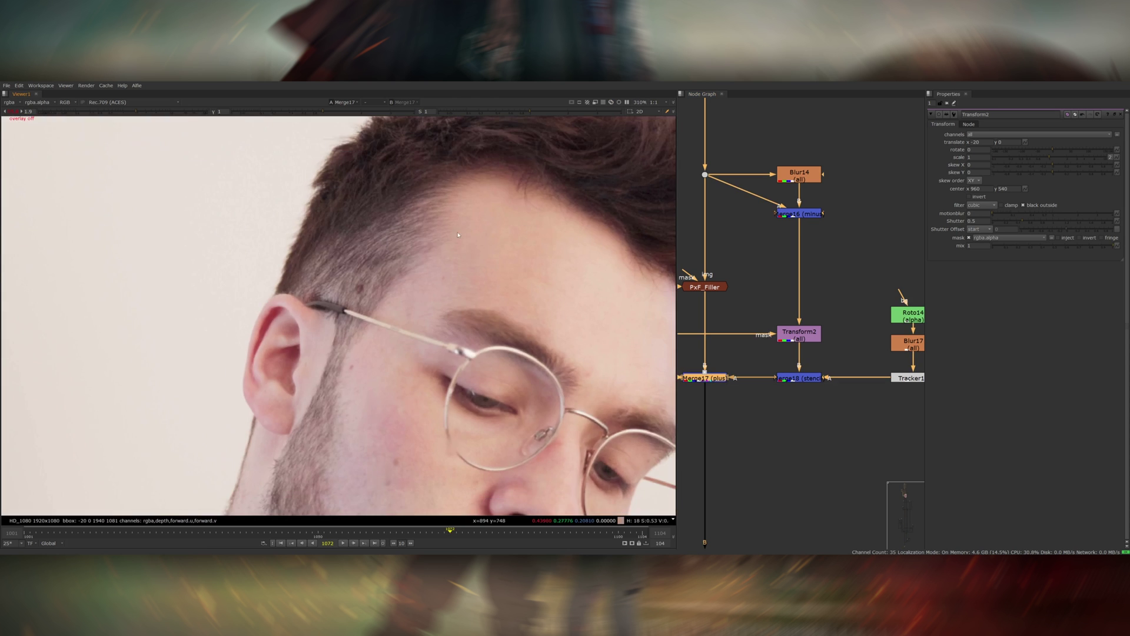
Step: View the merge that ends the marker cleanup branch and examine the skin around the cheek and glasses
key("f")
scroll(233, 287, "up", 5)
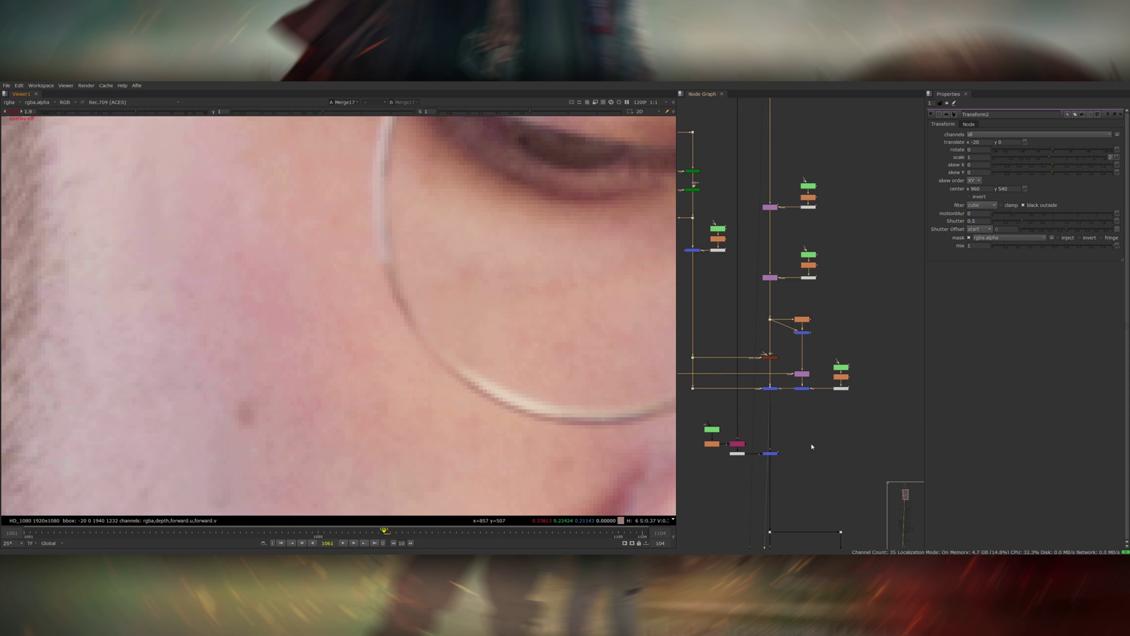
left_click(770, 453, "ctrl+shift")
left_click_drag(754, 468, 755, 469)
scroll(435, 379, "down", 5)
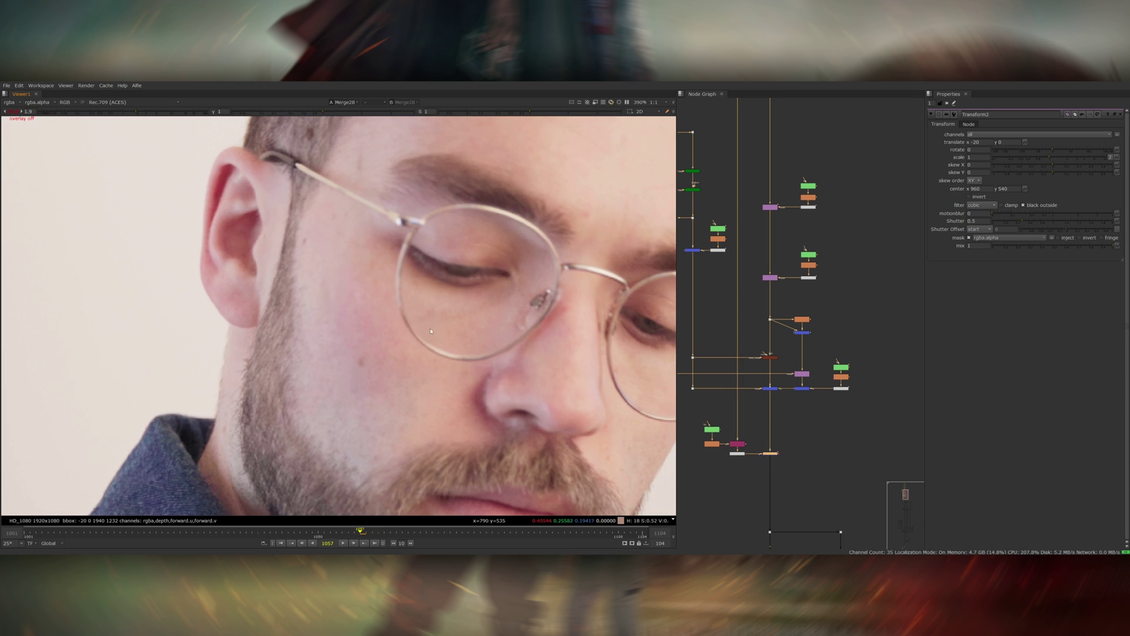
Step: Follow the main branch below the marker cleanup and view the Keymix1 result with the neck replaced by background
key("f")
scroll(770, 303, "down", 6)
middle_click_drag(802, 349, 815, 422)
left_click_drag(716, 233, 835, 450)
scroll(296, 337, "up", 3)
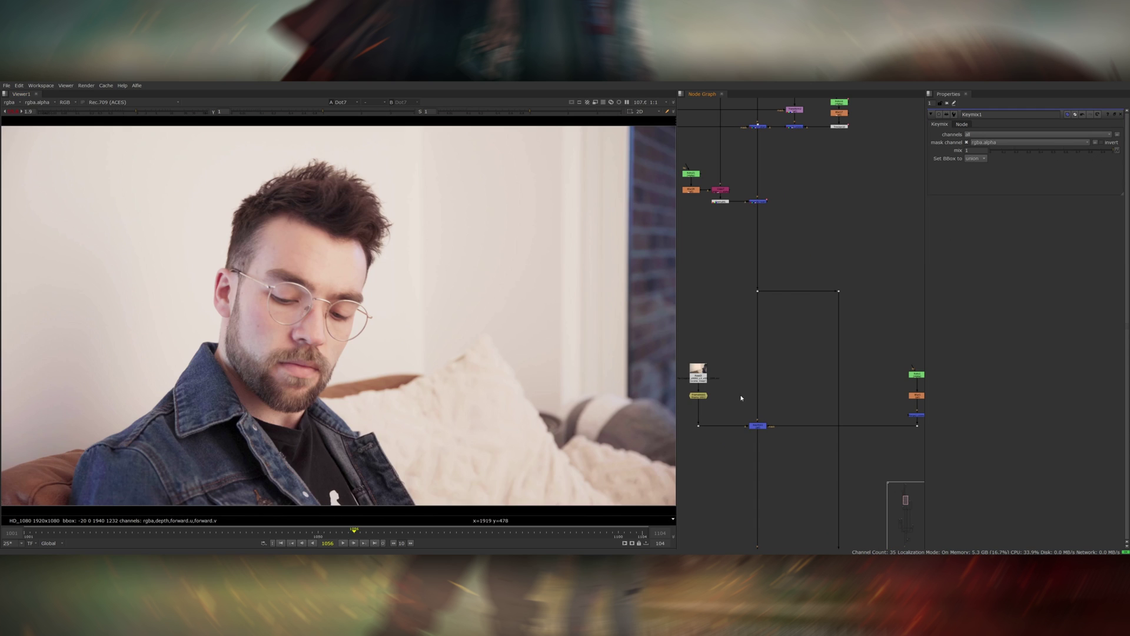
left_click_drag(733, 400, 786, 449)
key("1")
left_click(750, 438)
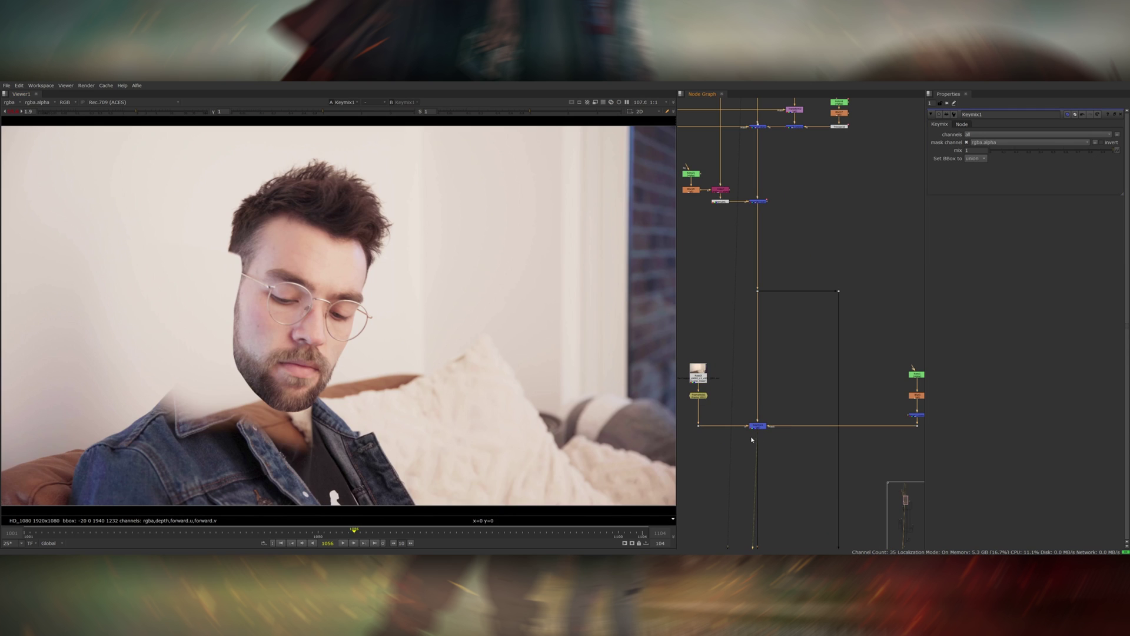
Step: View the clean background plate held by FrameHold1, and return to Keymix1 to compare the result
left_click(699, 395)
key("1")
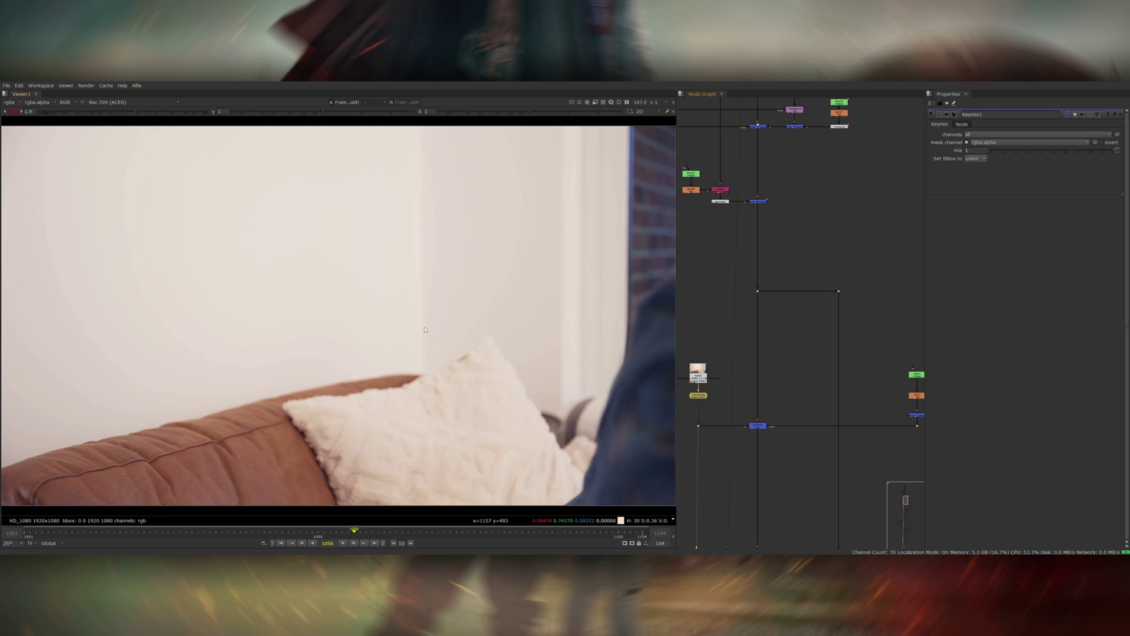
left_click_drag(353, 244, 66, 432)
left_click(755, 424)
key("1")
middle_click_drag(761, 414, 808, 393)
scroll(807, 393, "up", 6)
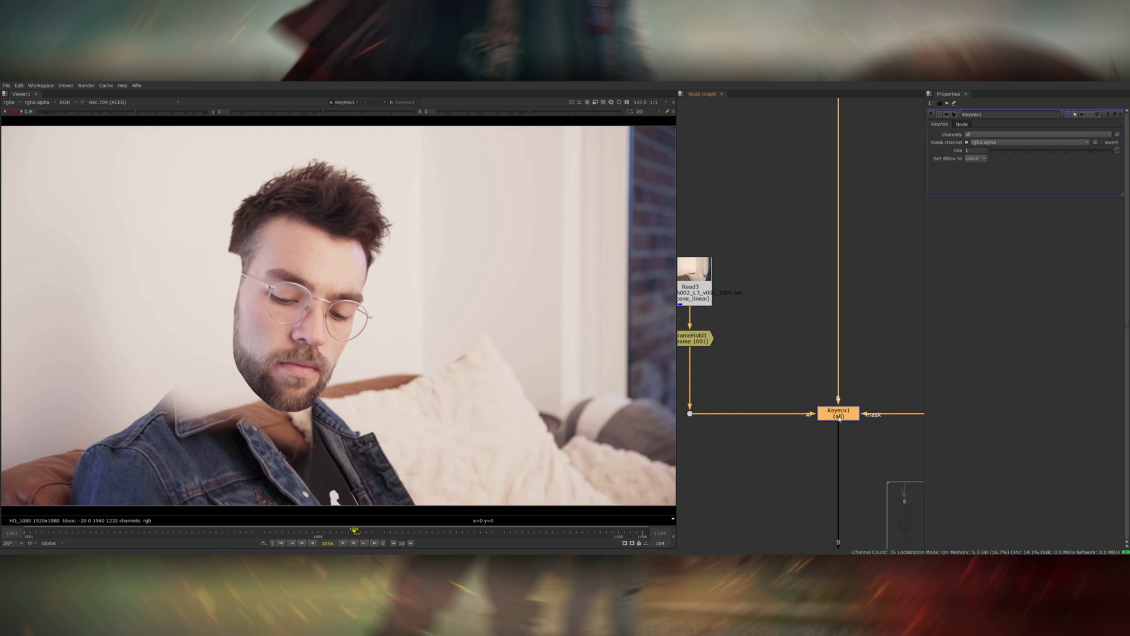
Step: View the alpha of the roto mask feeding Keymix1, and return to the colour channels
scroll(772, 358, "down", 10)
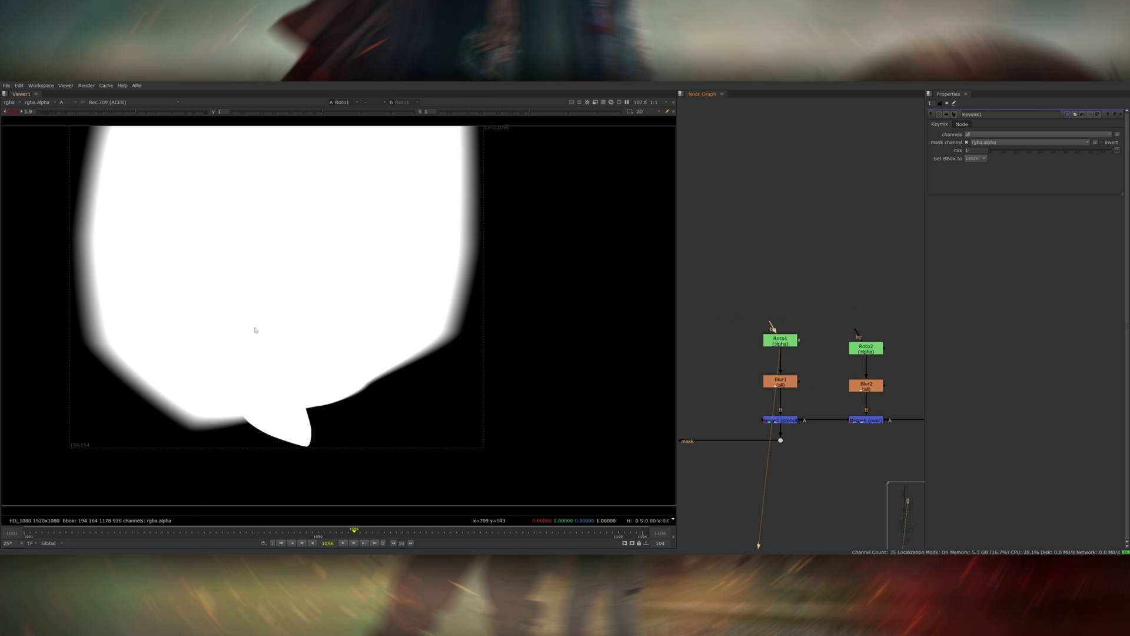
scroll(810, 407, "down", 5)
middle_click_drag(809, 407, 880, 408)
left_click_drag(777, 393, 852, 365)
key("1")
key("a")
Step: Open Roto2 and reconnect the Keymix1 mask input from Blur1 to the dot below the roto merge
scroll(895, 398, "up", 4)
middle_click_drag(901, 359, 833, 344)
double_click(853, 326)
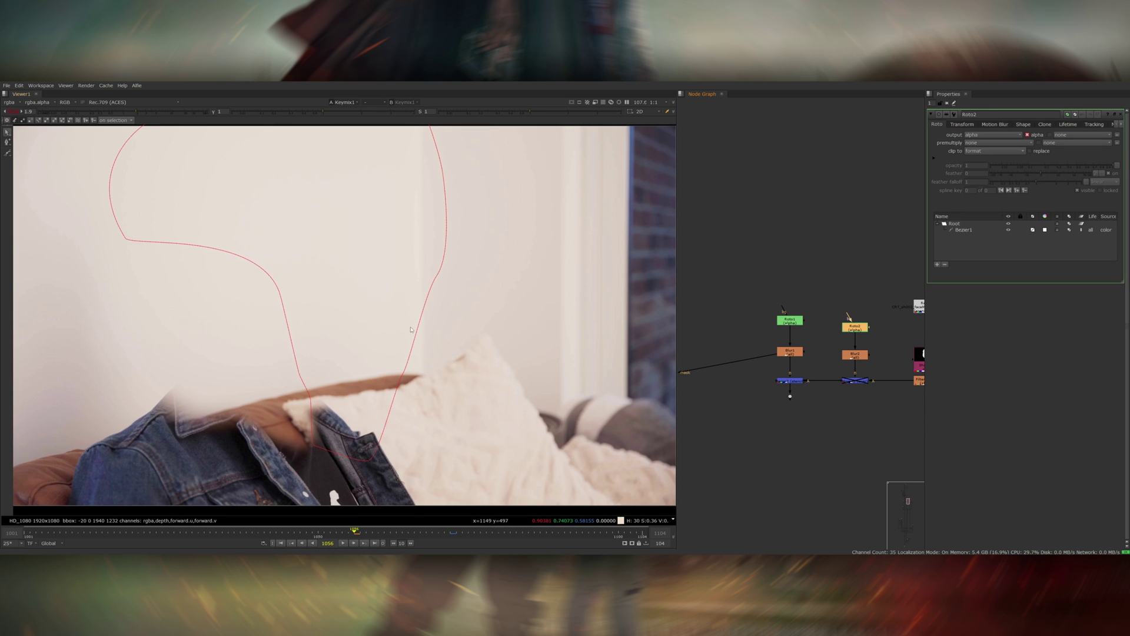
left_click_drag(763, 361, 790, 396)
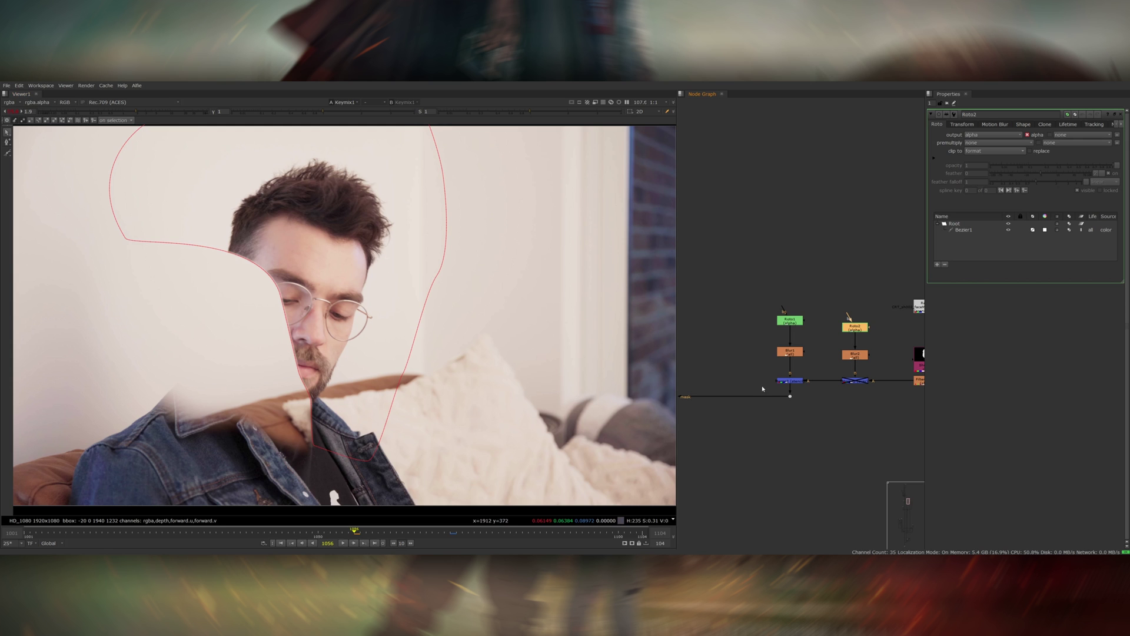
Step: View the face matte from Read5 through Shuffle1, and return to the Keymix1 result
middle_click_drag(811, 390, 694, 387)
scroll(796, 369, "up", 3)
left_click(824, 357)
key("1")
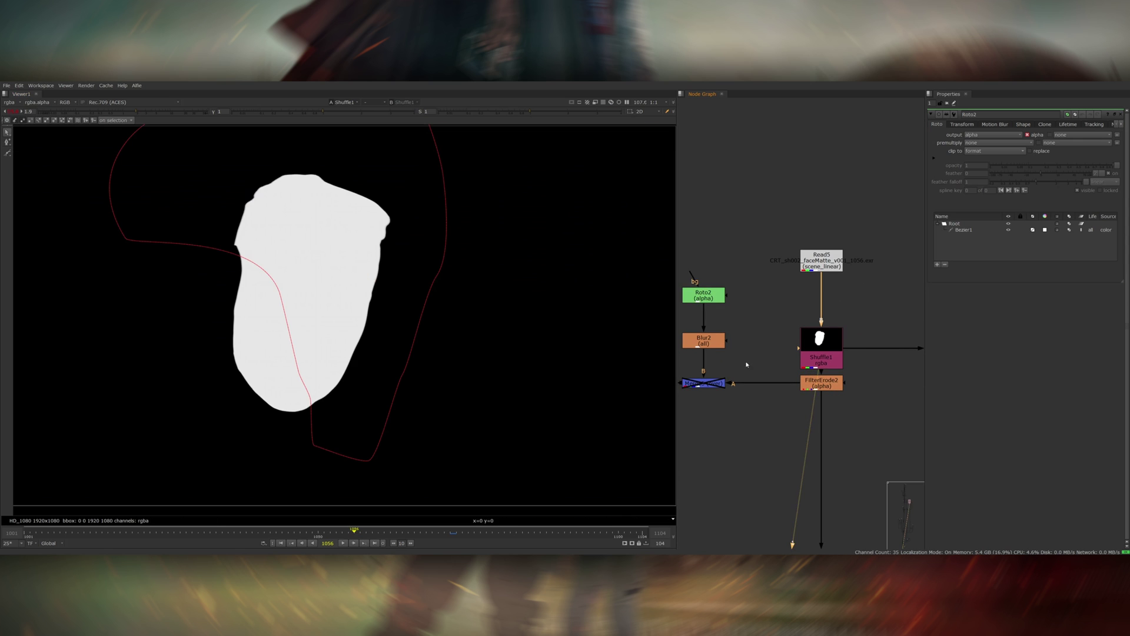
scroll(787, 351, "down", 4)
left_click(787, 348)
key("1")
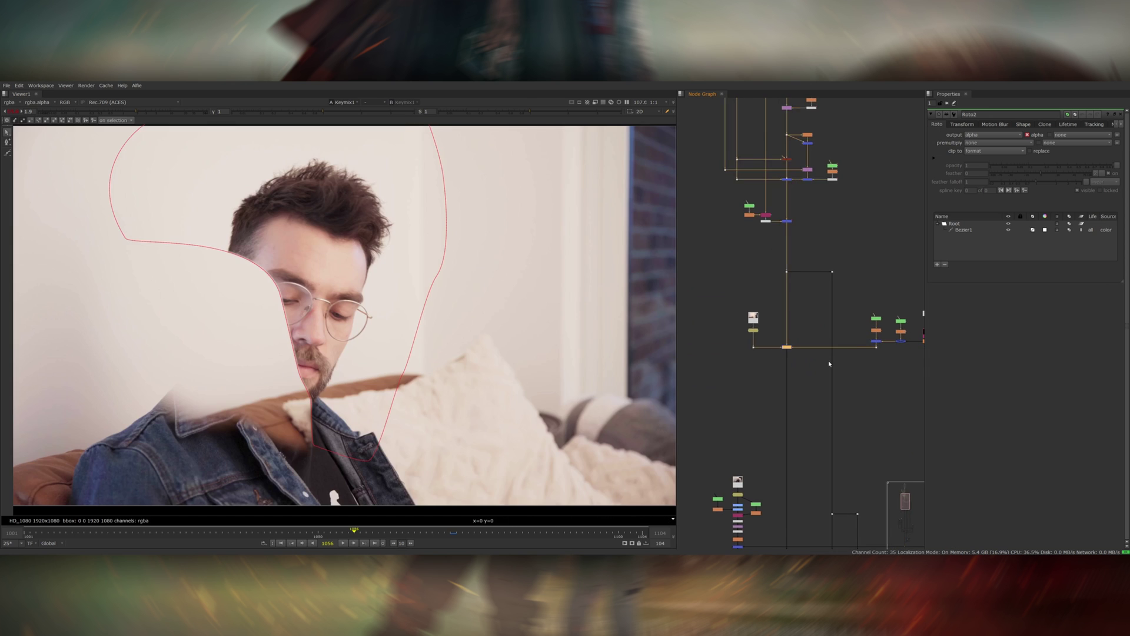
Step: Hide the viewer overlay and examine the edges of the beard, chin and cheek in the Keymix1 result
scroll(849, 352, "up", 5)
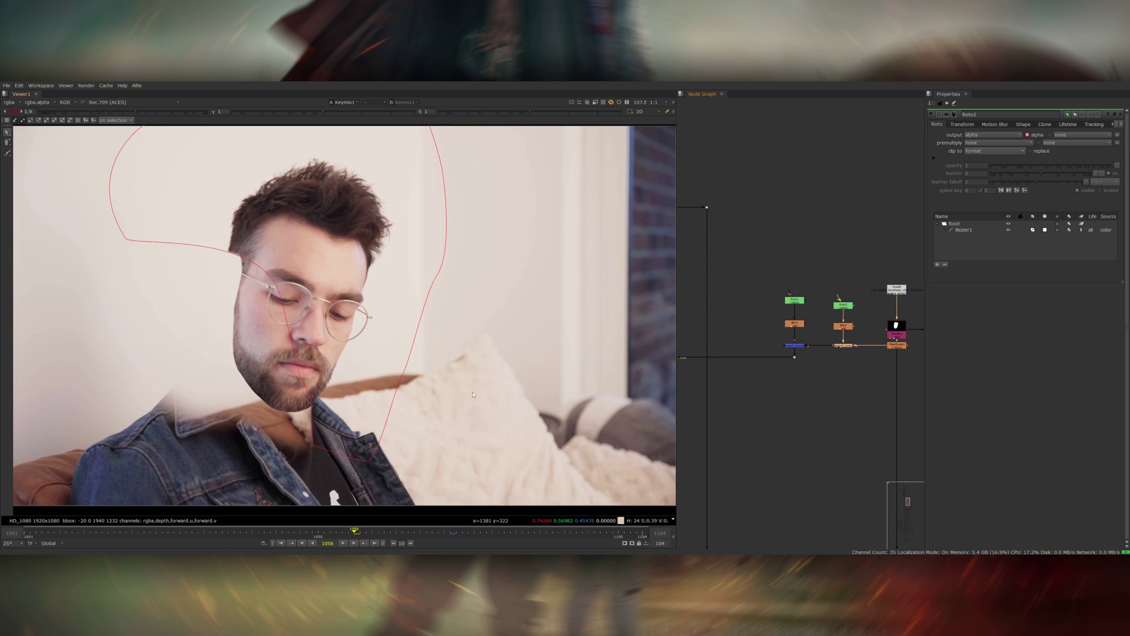
key("o")
scroll(407, 353, "up", 3)
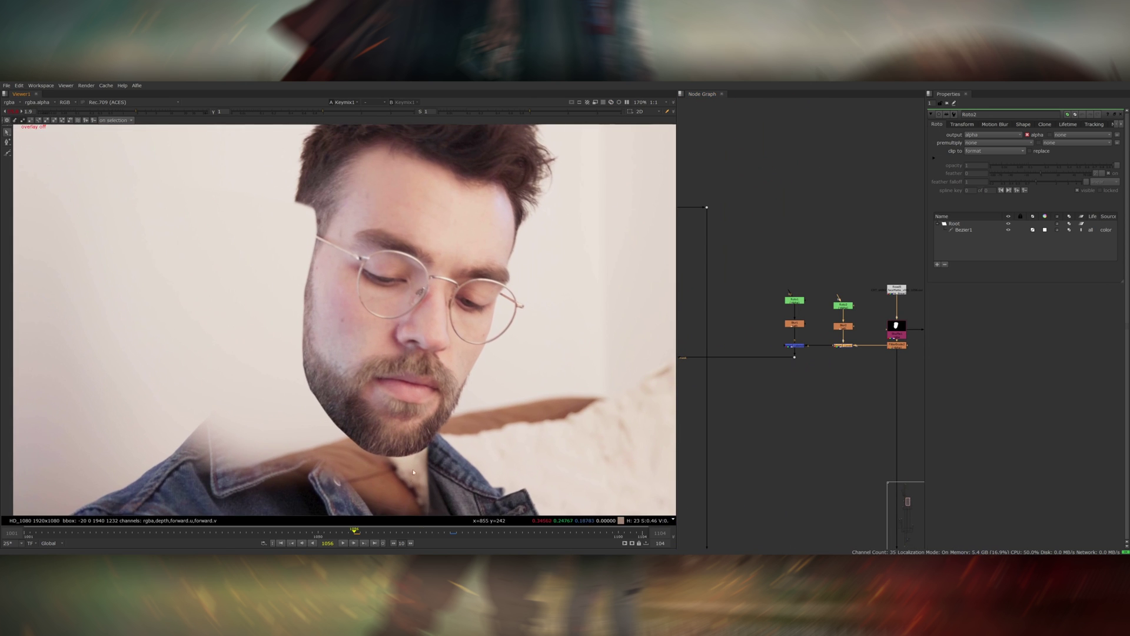
scroll(449, 427, "up", 5)
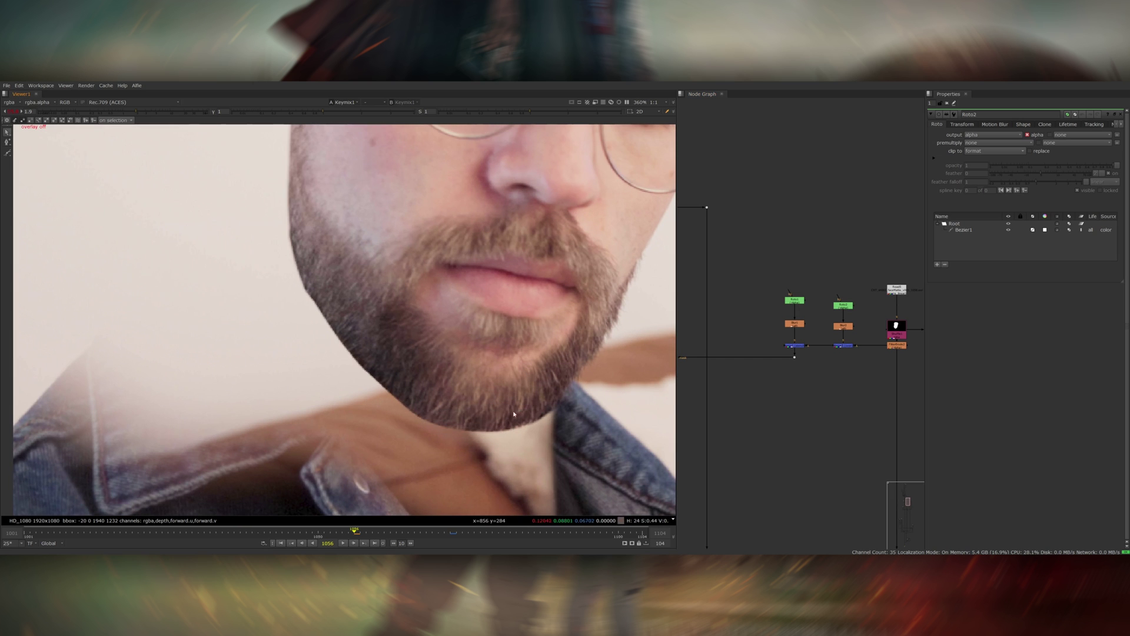
scroll(466, 430, "down", 3)
scroll(412, 383, "up", 4)
middle_click_drag(396, 333, 426, 393)
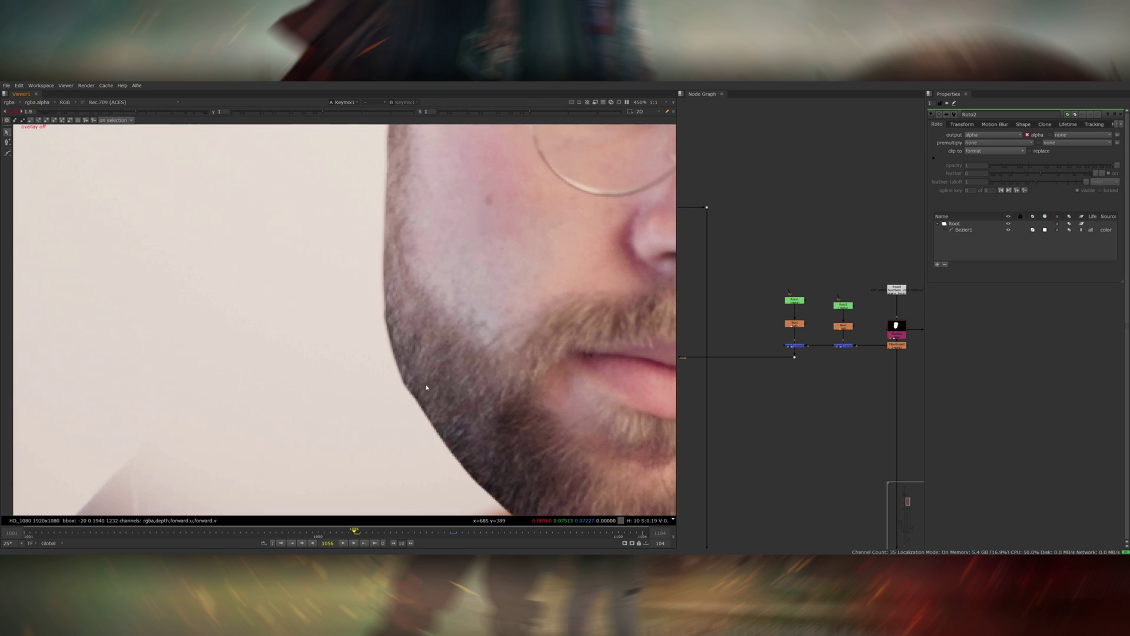
scroll(426, 393, "down", 3)
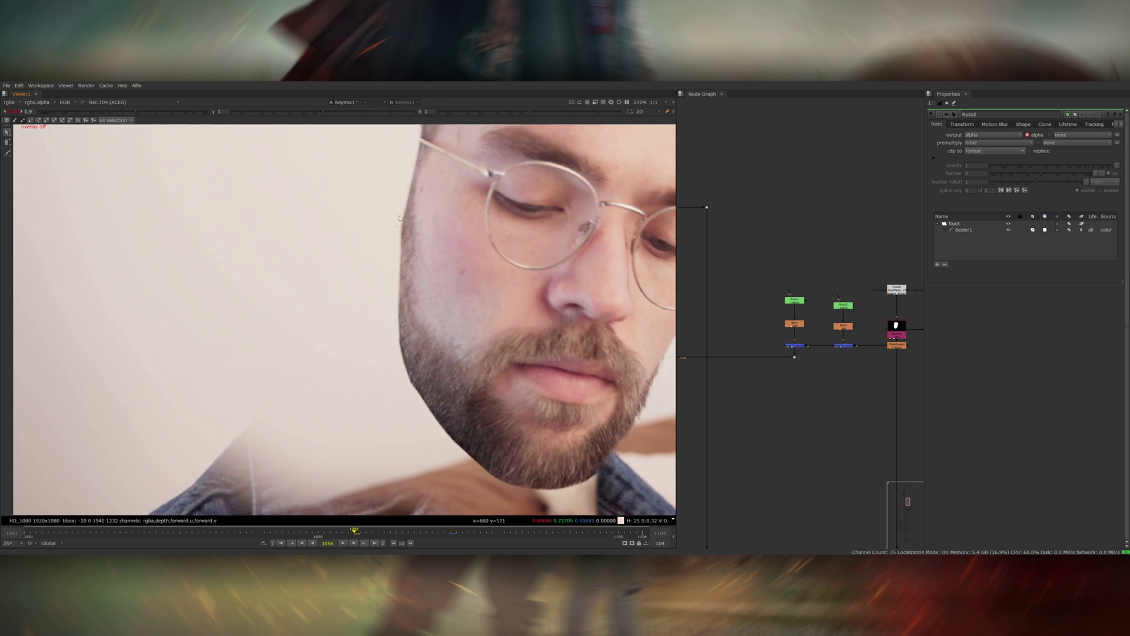
scroll(800, 323, "down", 3)
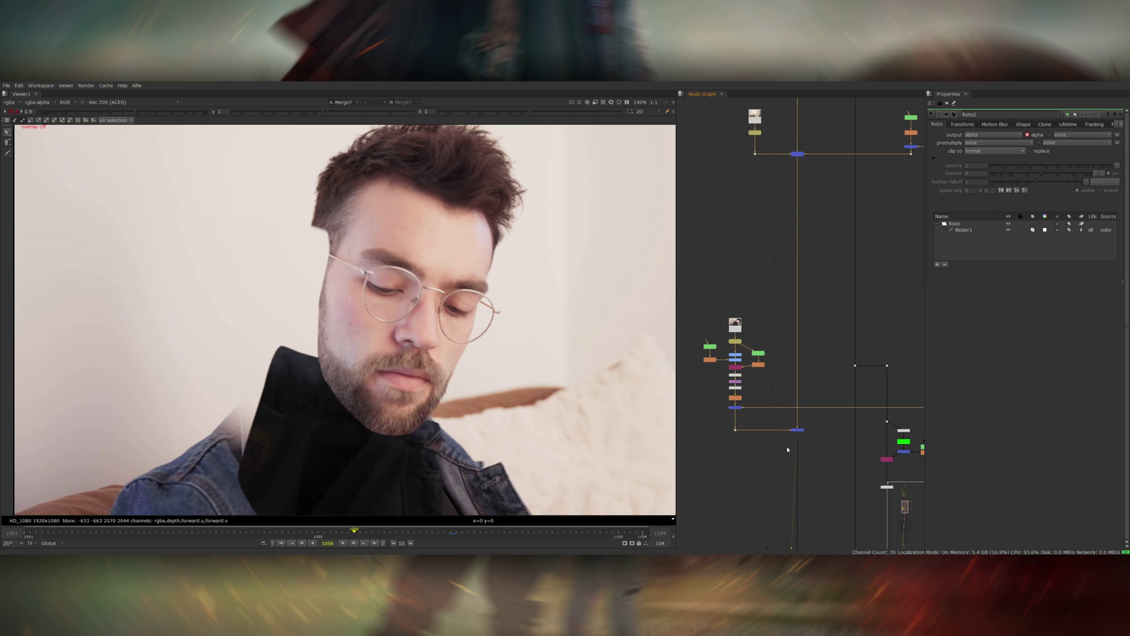
Step: Examine the dark collar patch in Merge7, and scrub the Read7 jacket plate to frame 1051
middle_click_drag(420, 440, 511, 400)
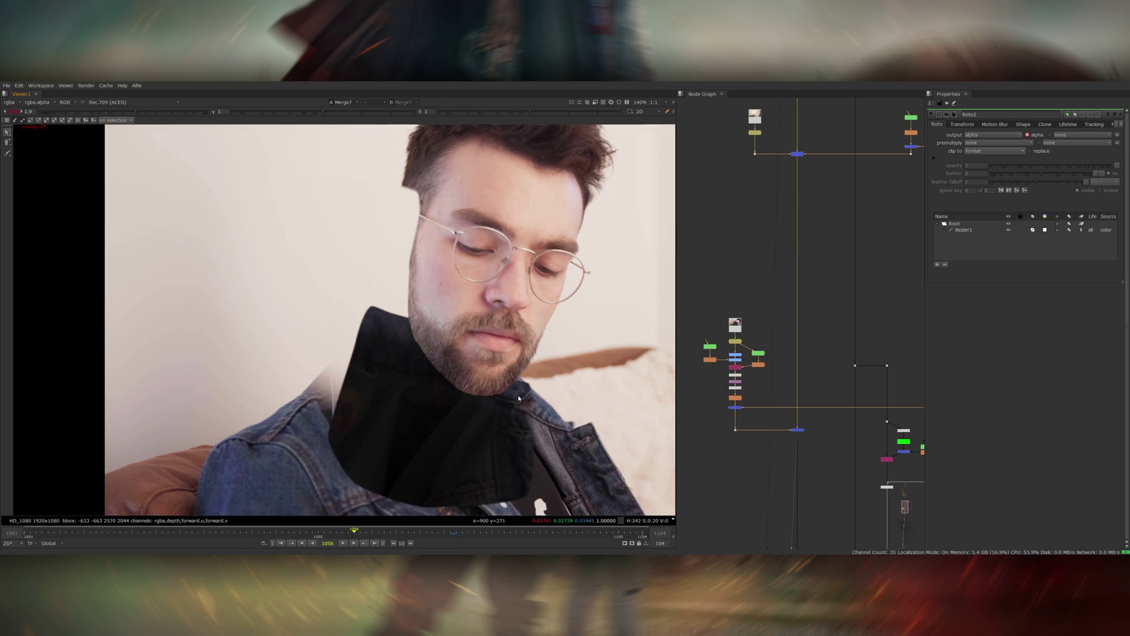
left_click_drag(343, 535, 246, 535)
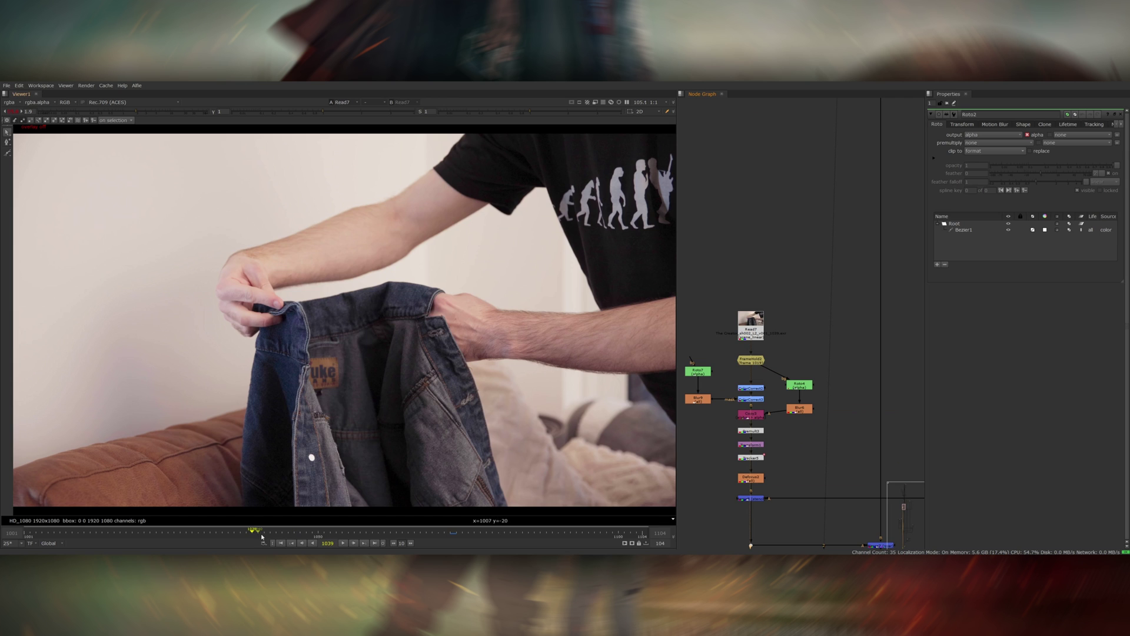
mouse_move(262, 536)
left_mouse_down()
mouse_move(515, 534)
mouse_move(235, 535)
mouse_move(122, 552)
mouse_move(388, 545)
mouse_move(324, 543)
left_mouse_up()
Step: View the held jacket frame at FrameHold2 and its grade at ColorCorrect2
scroll(808, 363, "up", 2)
left_click(739, 364)
key("1")
middle_click_drag(785, 398, 822, 379)
scroll(822, 379, "up", 2)
left_click(771, 375)
key("1")
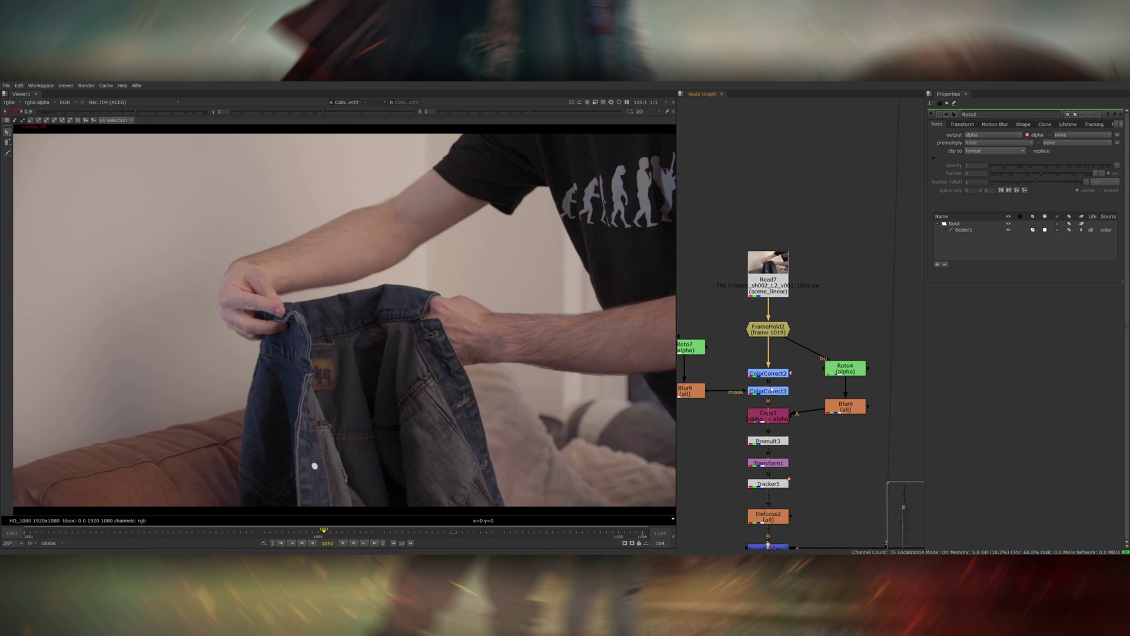
Step: View ColorCorrect3, open its Roto7 mask, and toggle the correction to compare the jacket's inside
left_click(770, 391)
key("1")
double_click(686, 347)
left_click(772, 392)
key("d")
key("d")
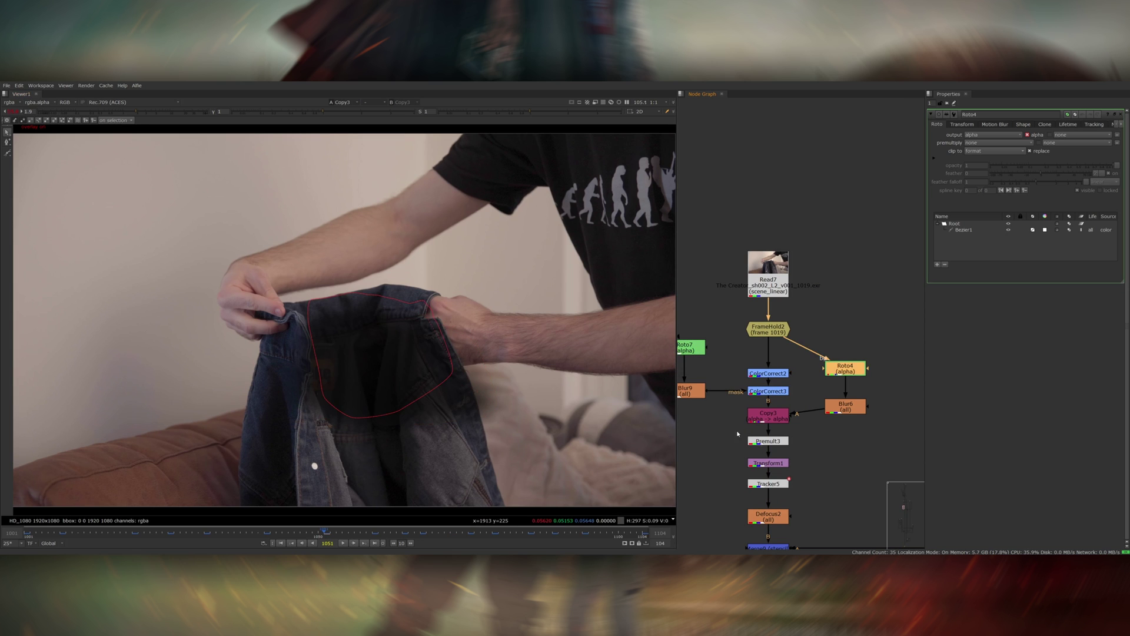
Step: View the jacket patch at Premult3 and Defocus2, and toggle Merge7 to compare the collar area
left_click(765, 441)
key("1")
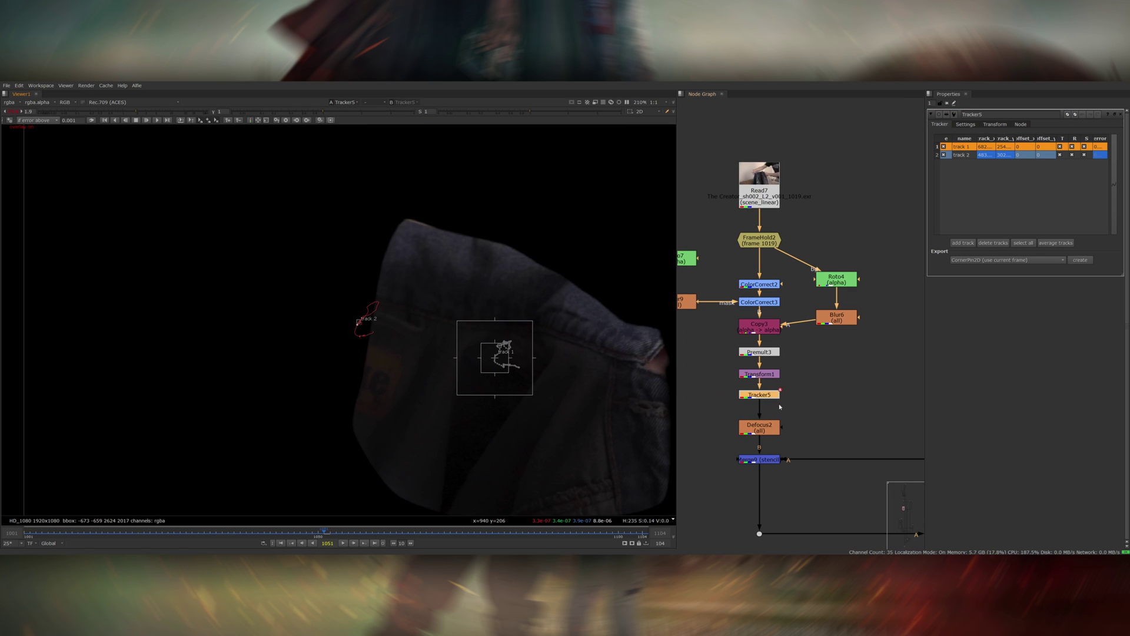
left_click(749, 428)
key("1")
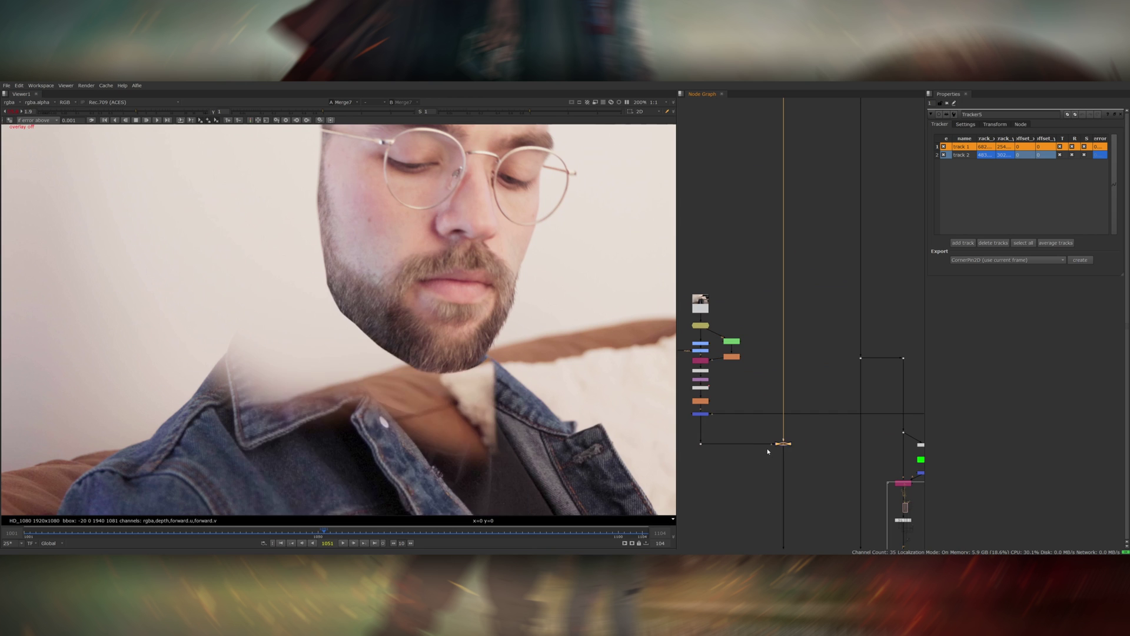
key("d")
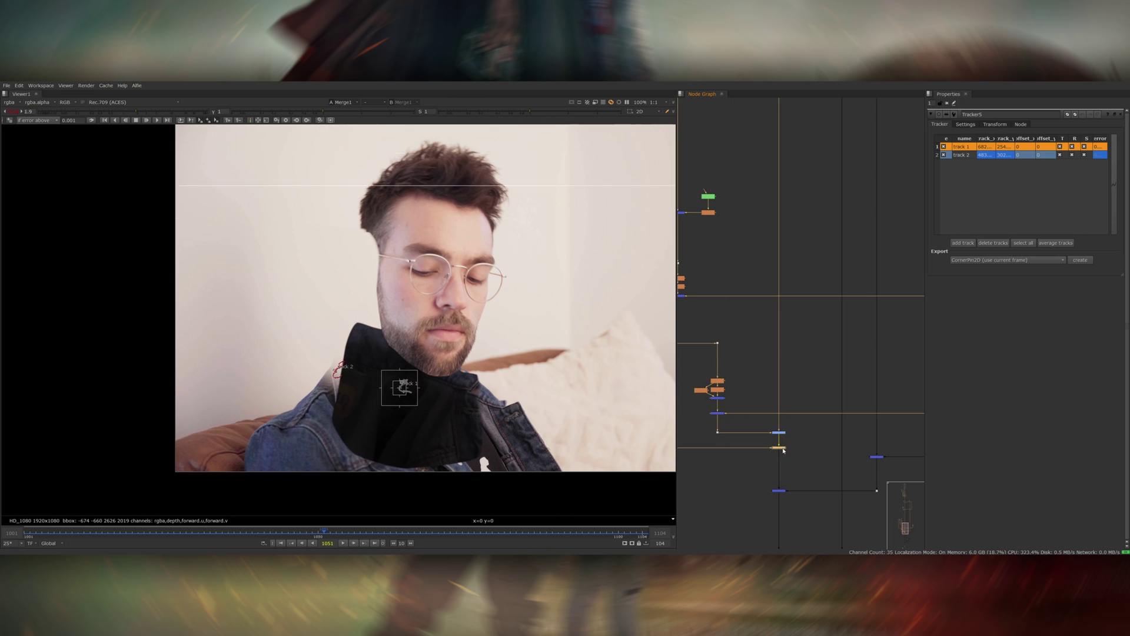
Step: Open Merge1 and examine the composited robotic ear and neck, adjusting the viewer gain to inspect dark areas
double_click(779, 448)
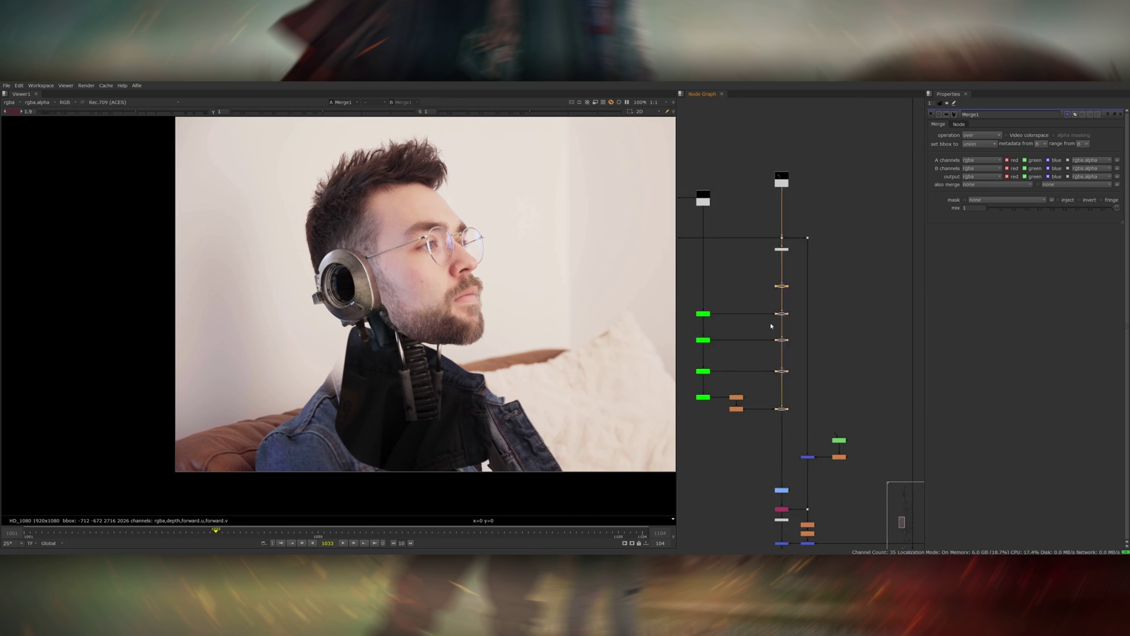
scroll(772, 436, "up", 3)
middle_click_drag(741, 325, 742, 250)
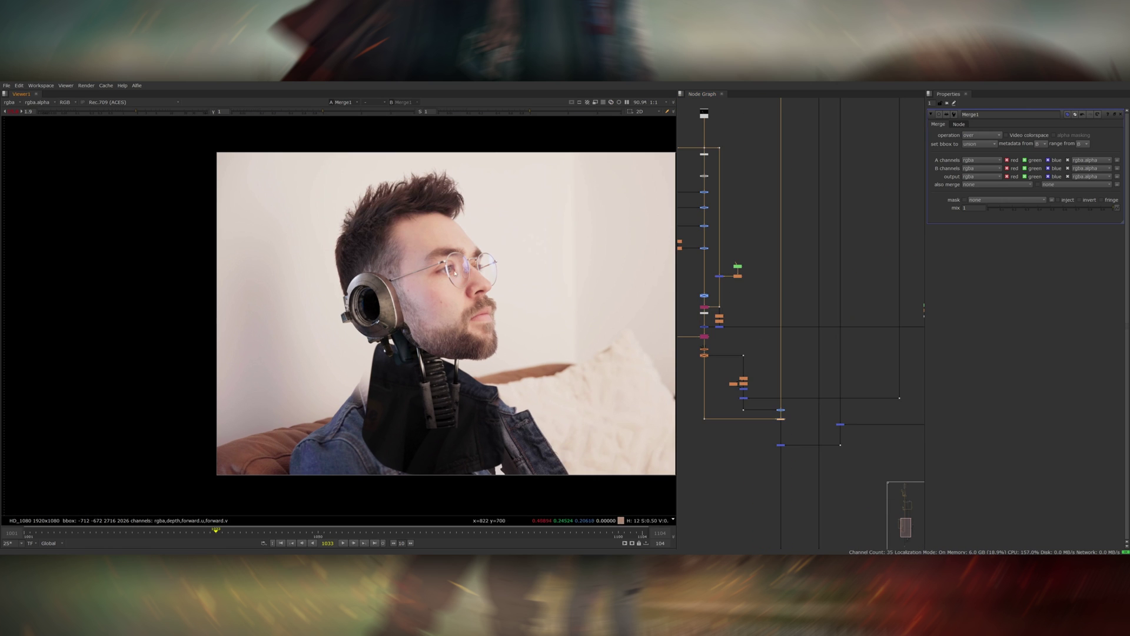
scroll(873, 406, "up", 5)
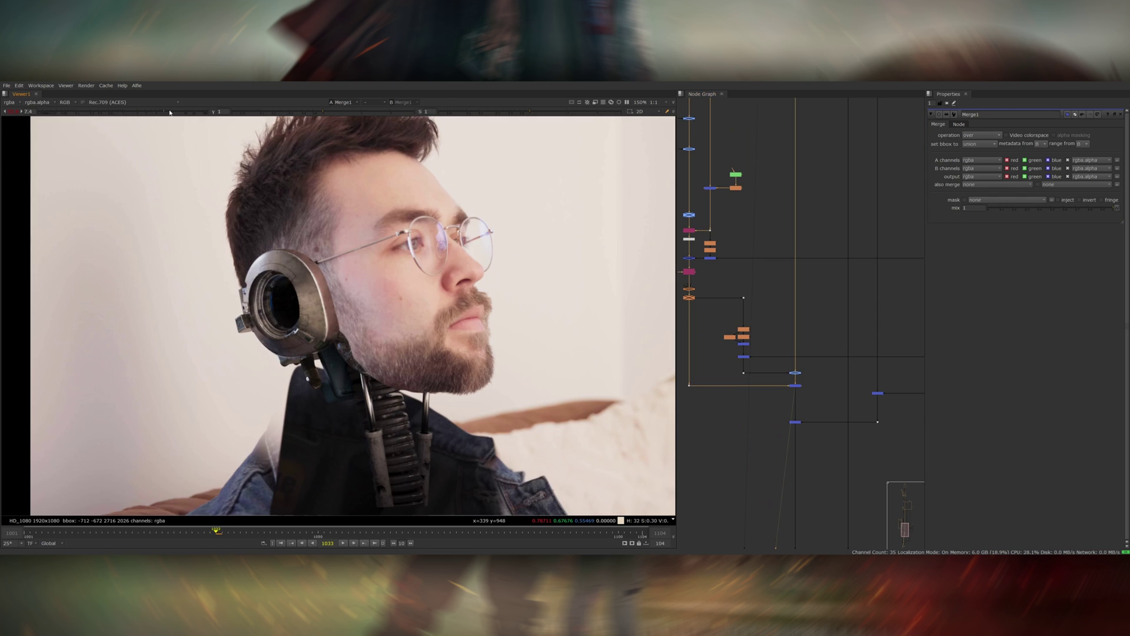
left_click_drag(169, 113, 210, 114)
Step: Toggle the node directly above the light merges in the robot render branch to compare its effect
middle_click_drag(776, 263, 837, 364)
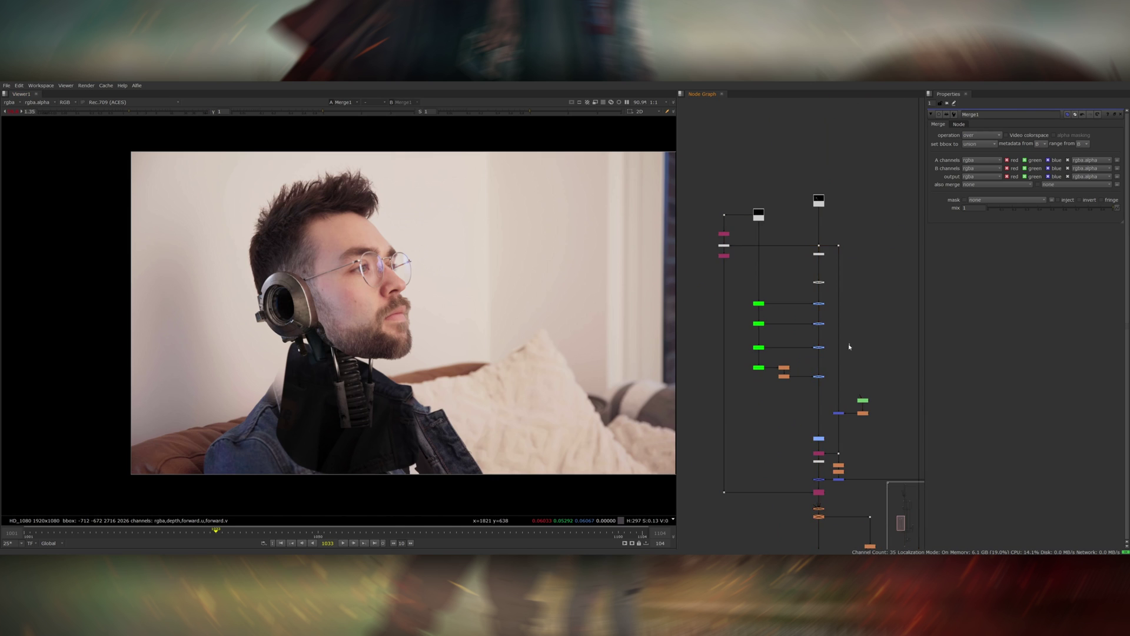
scroll(788, 305, "up", 3)
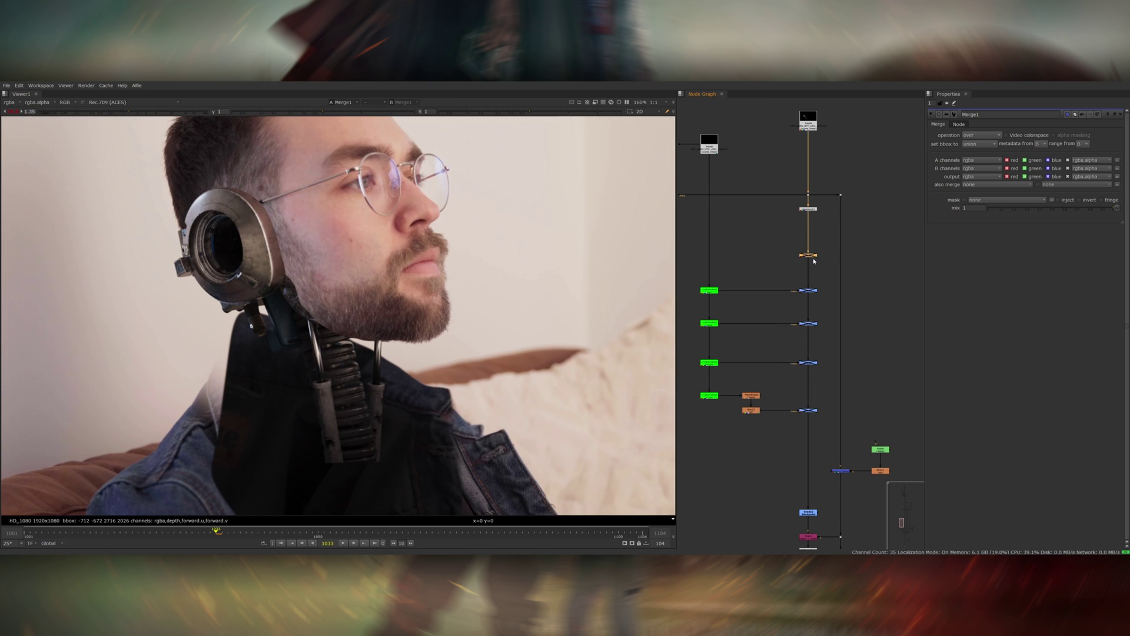
key("d")
key("d")
key("d")
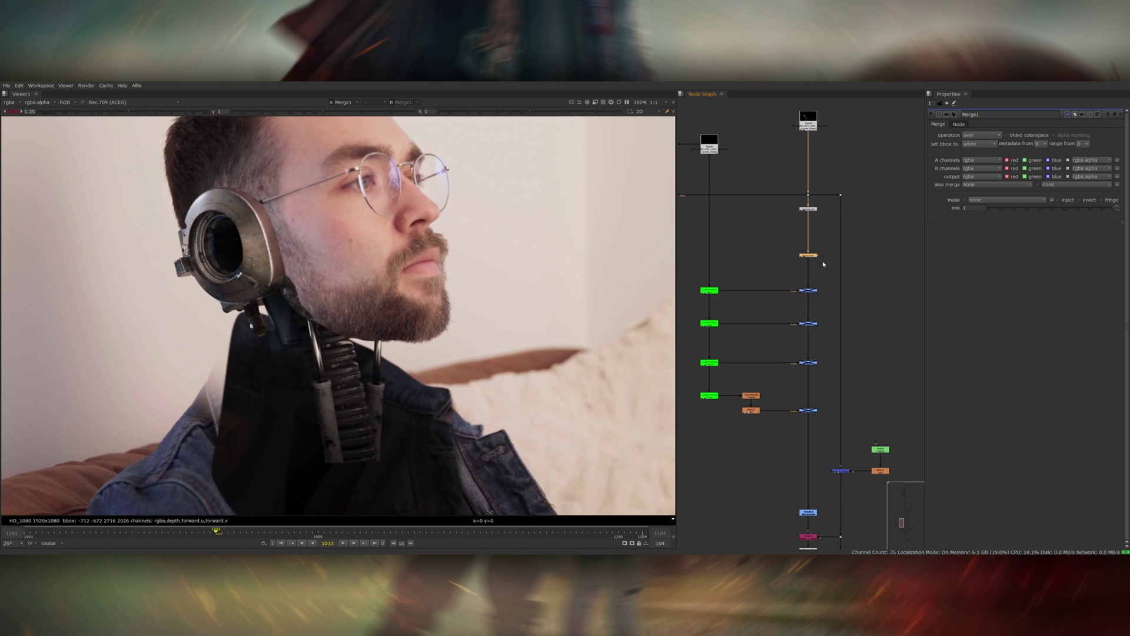
Step: Enable Grade1, the first masked grade in the robot render branch, open its settings, and switch it on and off to compare
left_click_drag(830, 279, 792, 320)
scroll(746, 285, "up", 2)
middle_click_drag(746, 285, 763, 304)
left_click_drag(870, 299, 822, 328)
key("d")
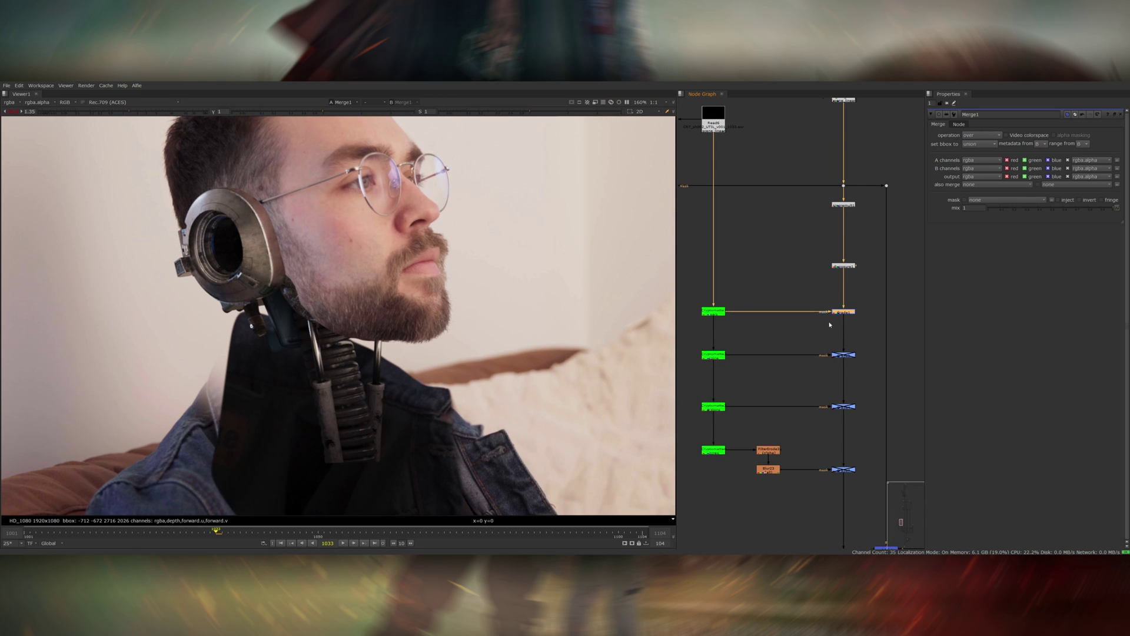
double_click(843, 314)
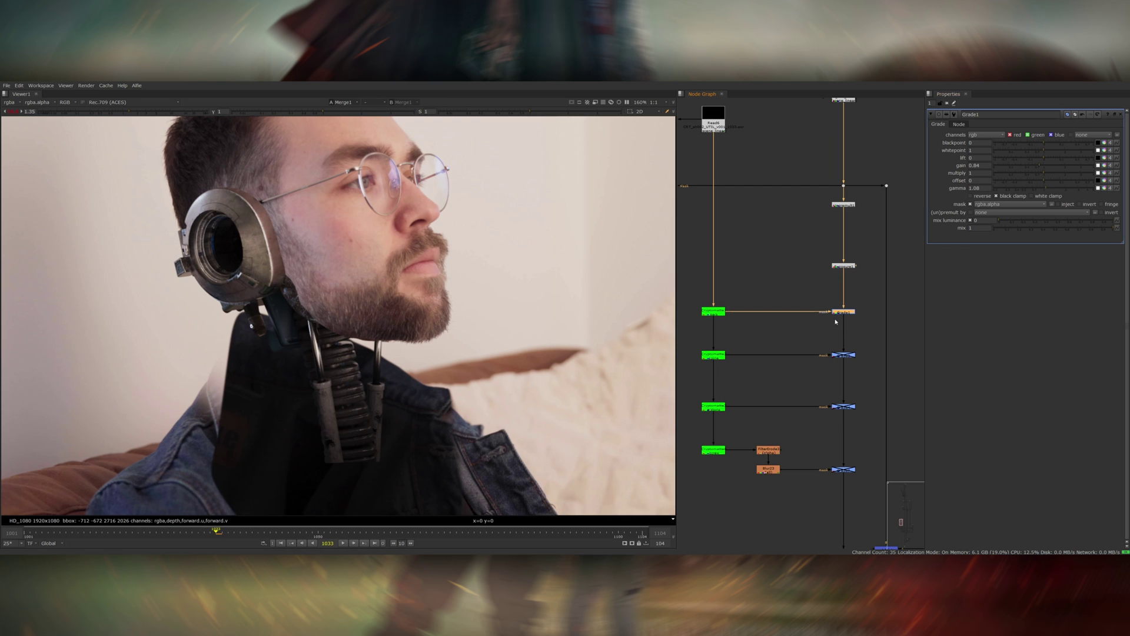
key("d")
key("d")
Step: Enable the second and third masked grades below Grade1 and check their effect on the robotic neck
left_click(849, 356)
key("d")
key("d")
key("d")
middle_click_drag(851, 380, 846, 325)
left_click(837, 351)
key("d")
scroll(329, 393, "down", 3)
middle_click_drag(329, 393, 388, 346)
scroll(388, 346, "up", 4)
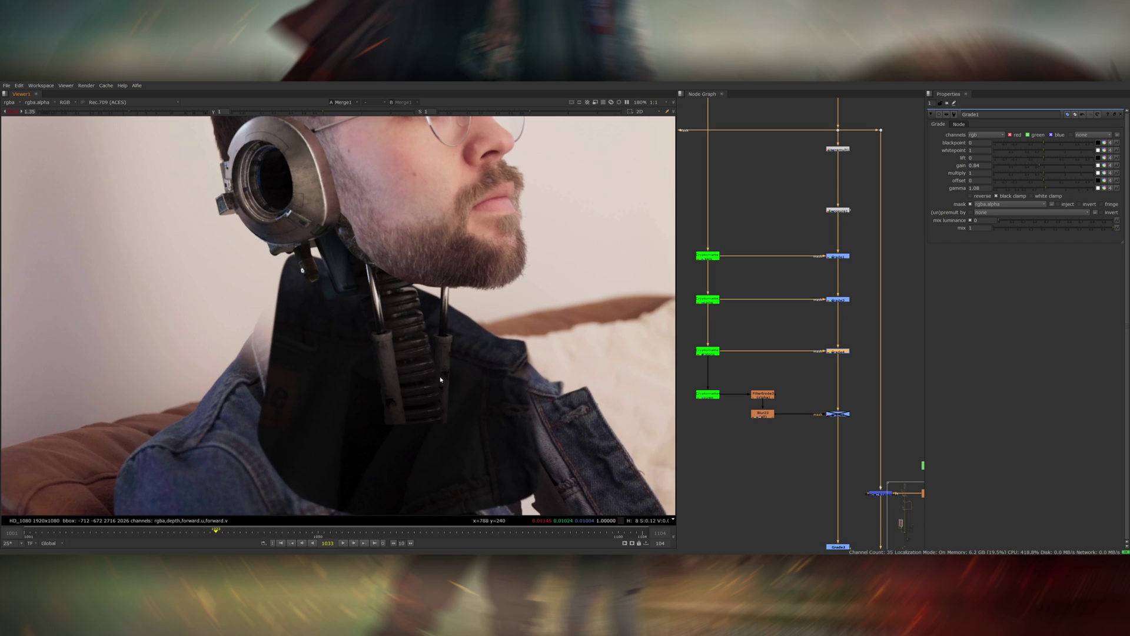
Step: Enable the fourth grade, masked through the blurred matte, and compare its effect close up below the robotic ear
left_click(828, 412)
key("d")
scroll(275, 280, "up", 7)
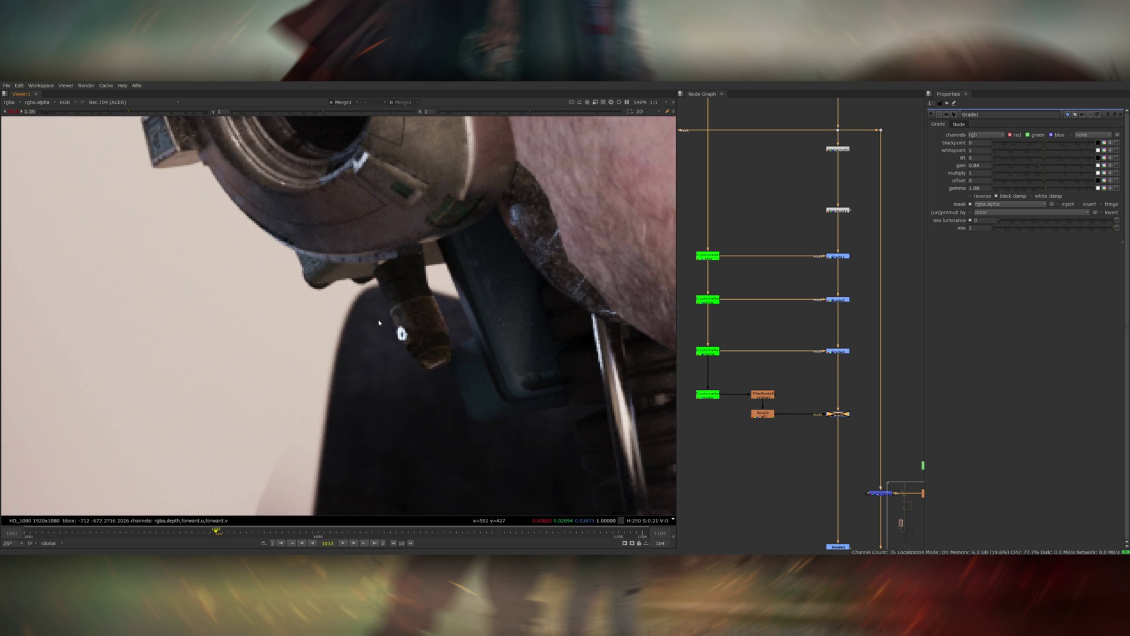
key("d")
key("d")
Step: Enable the Merge21 over operation and inspect where the glasses arm and hair meet the robotic ear
scroll(464, 334, "down", 4)
key("d")
scroll(463, 337, "down", 1)
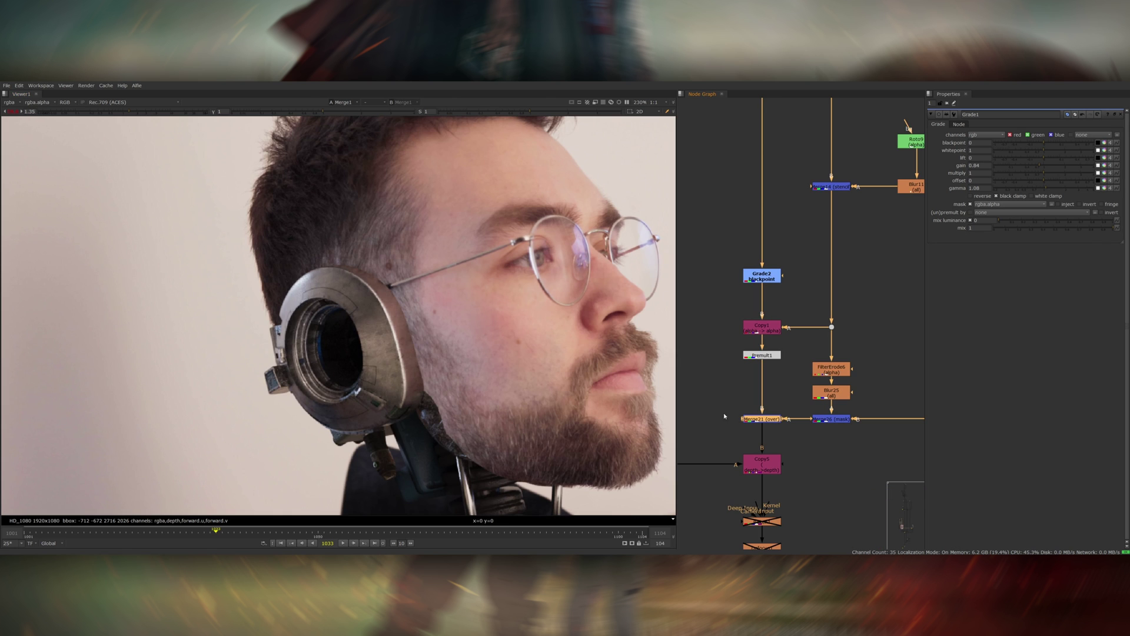
scroll(331, 308, "up", 3)
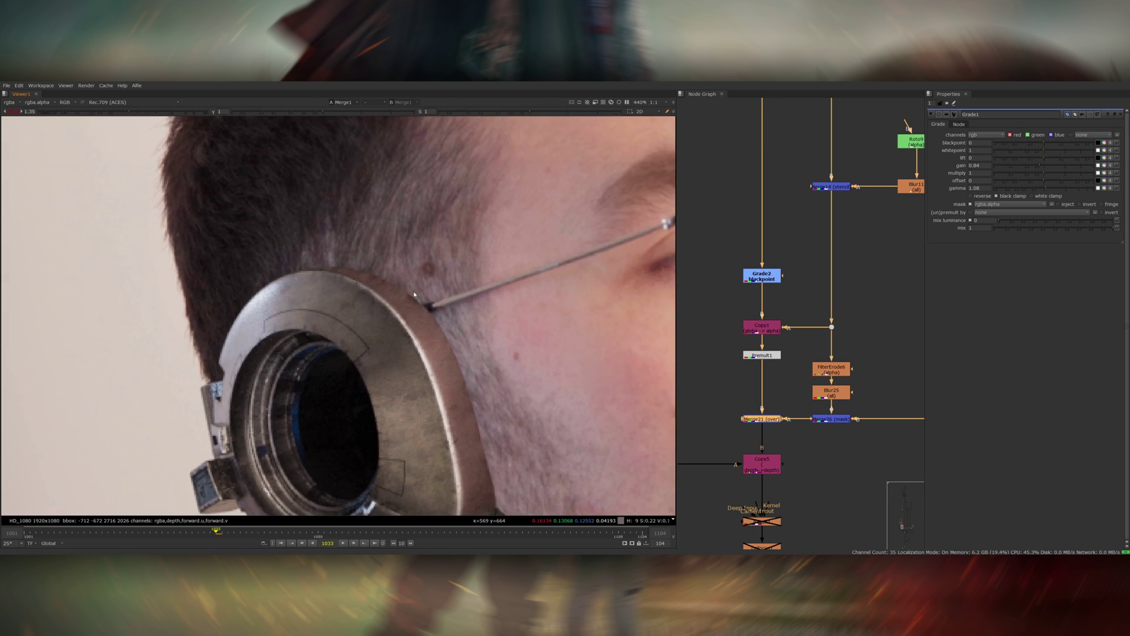
scroll(331, 308, "down", 4)
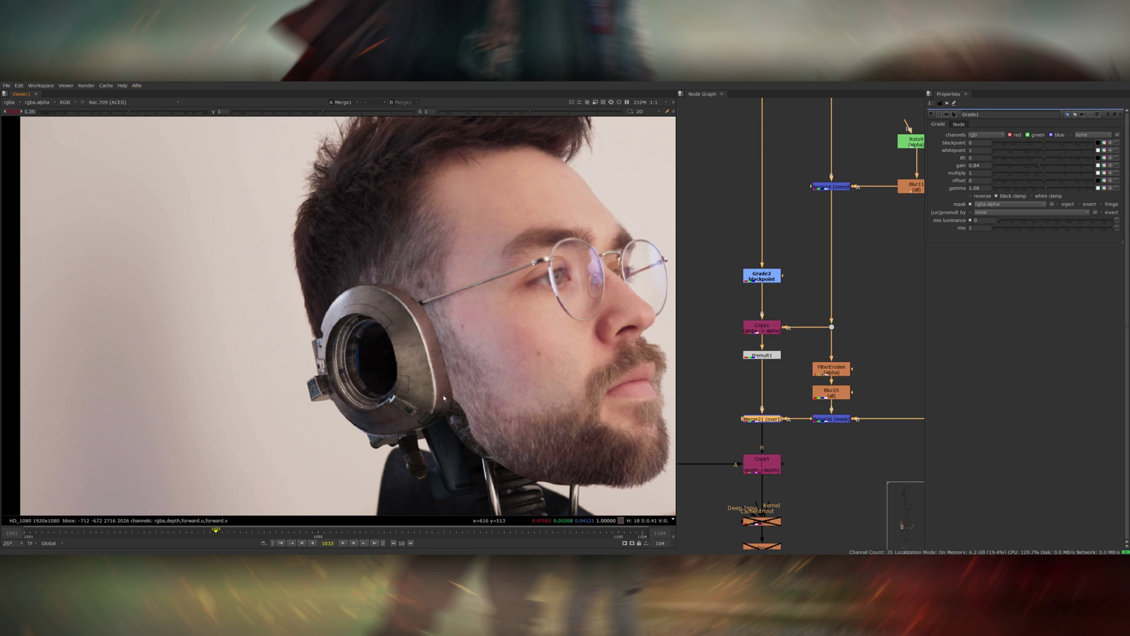
scroll(408, 302, "up", 4)
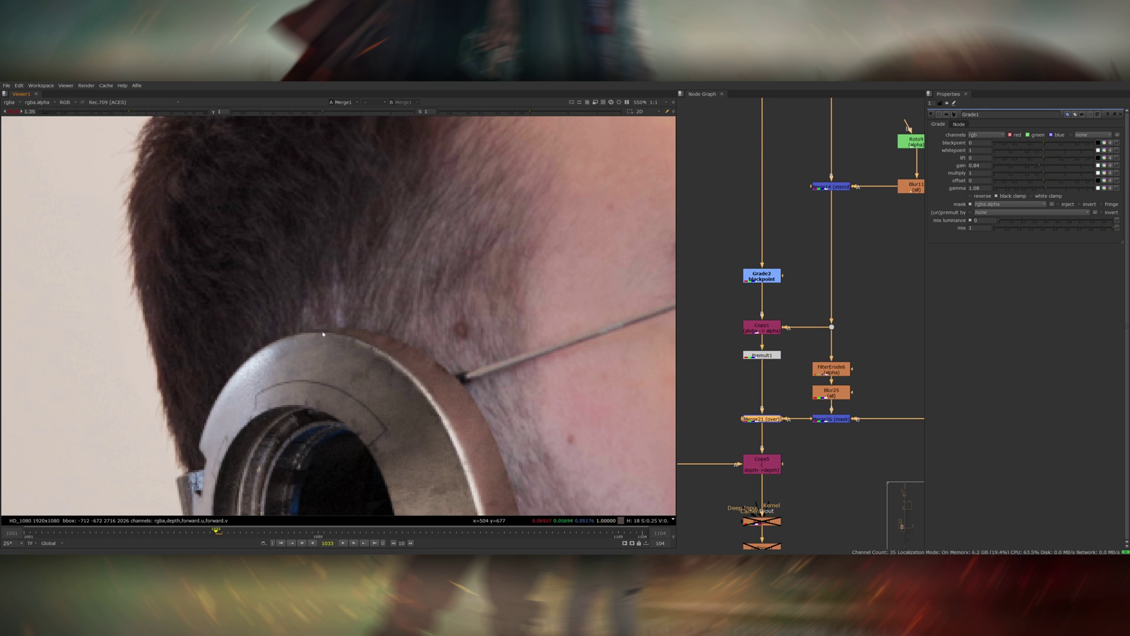
scroll(400, 319, "down", 4)
scroll(426, 281, "up", 4)
scroll(426, 281, "down", 4)
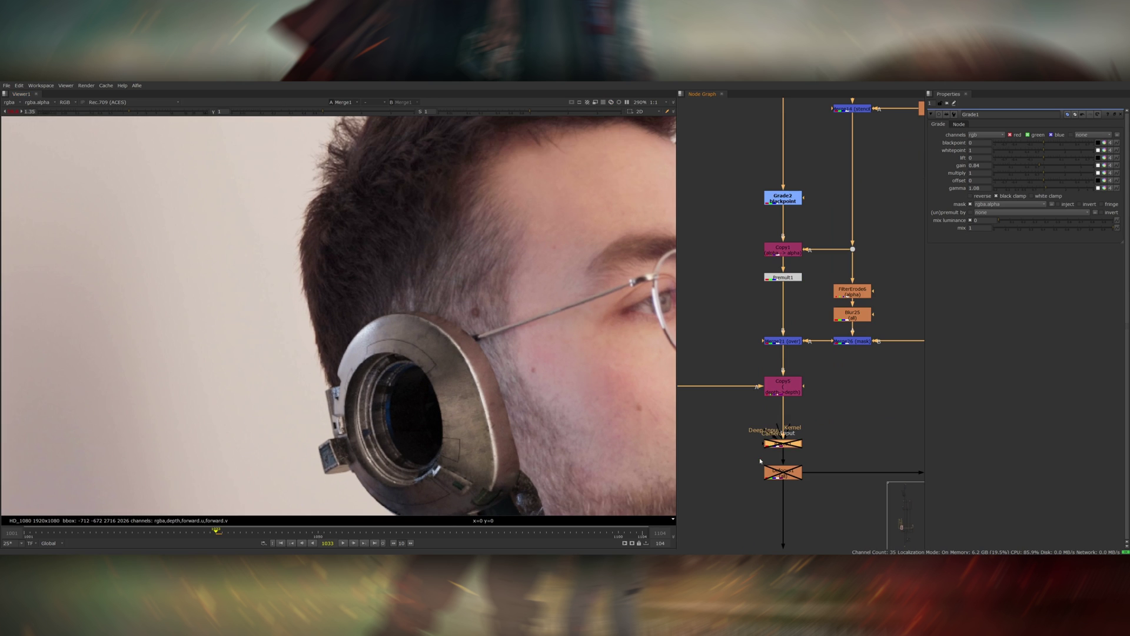
Step: Enable the Bokeh1 depth defocus on the robot render and open its settings
key("d")
left_click_drag(793, 445, 794, 439)
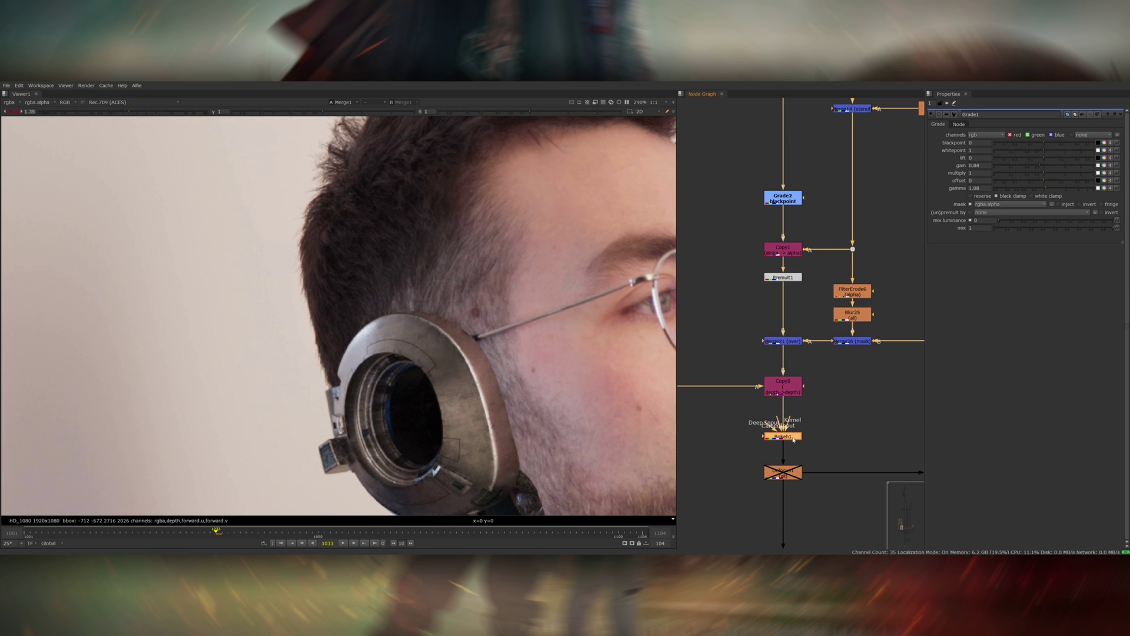
double_click(794, 440)
scroll(353, 317, "down", 4)
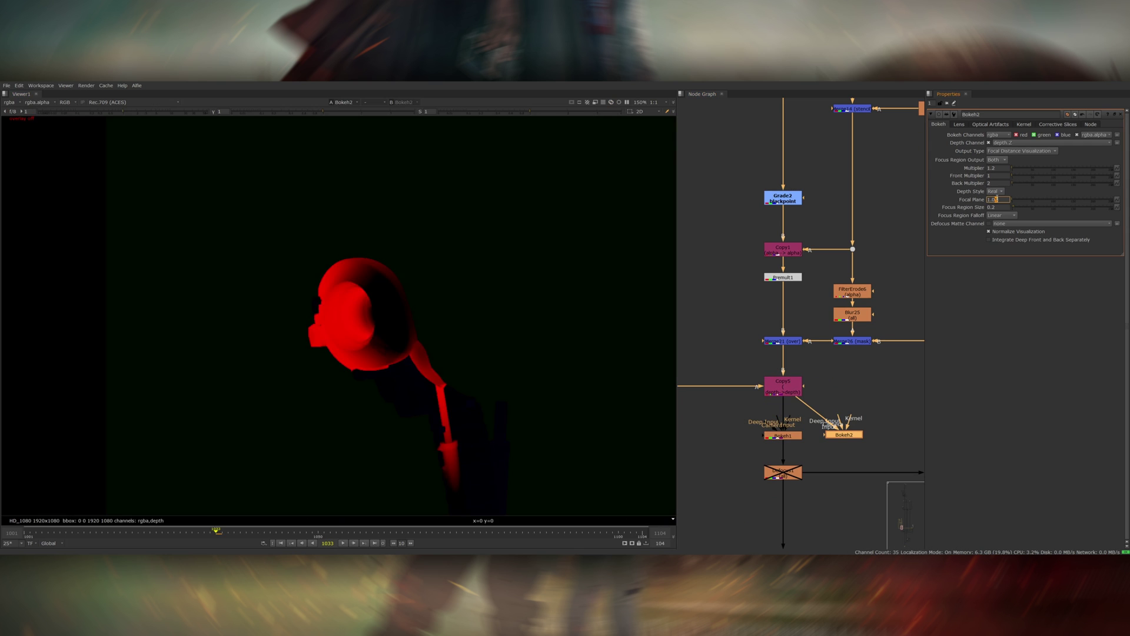
Step: Lower the focal plane of Bokeh2 in small increments while viewing its Focal Distance Visualization
key("Down")
key("Down")
key("Down")
key("Down")
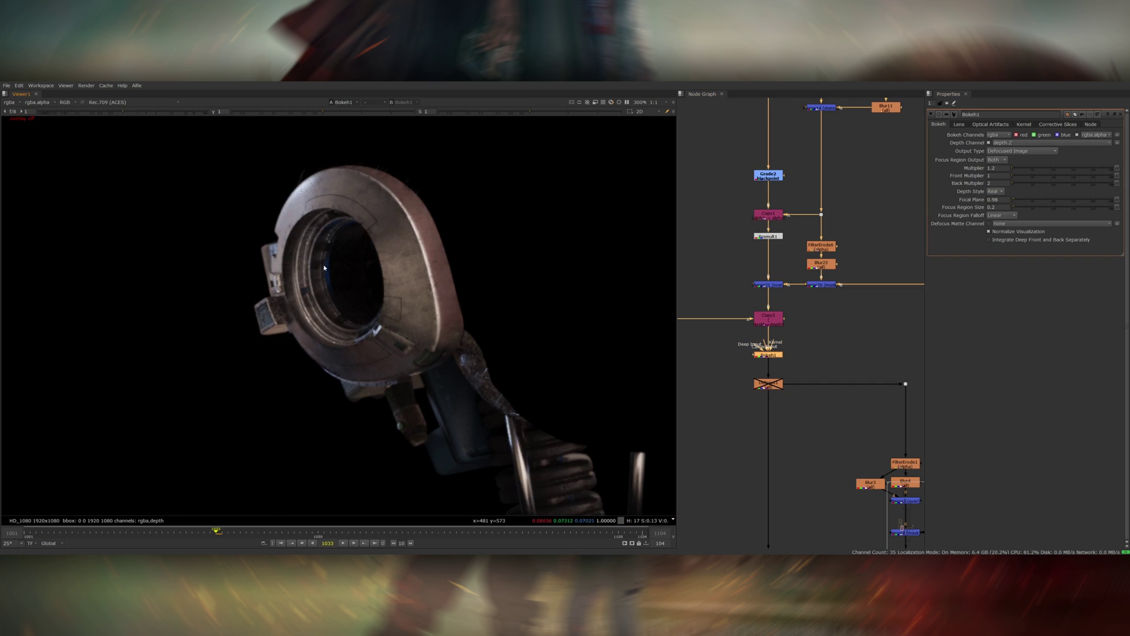
Step: Enable Defocus1 below Bokeh1 and open its defocus settings
scroll(492, 276, "up", 3)
scroll(492, 276, "up", 2)
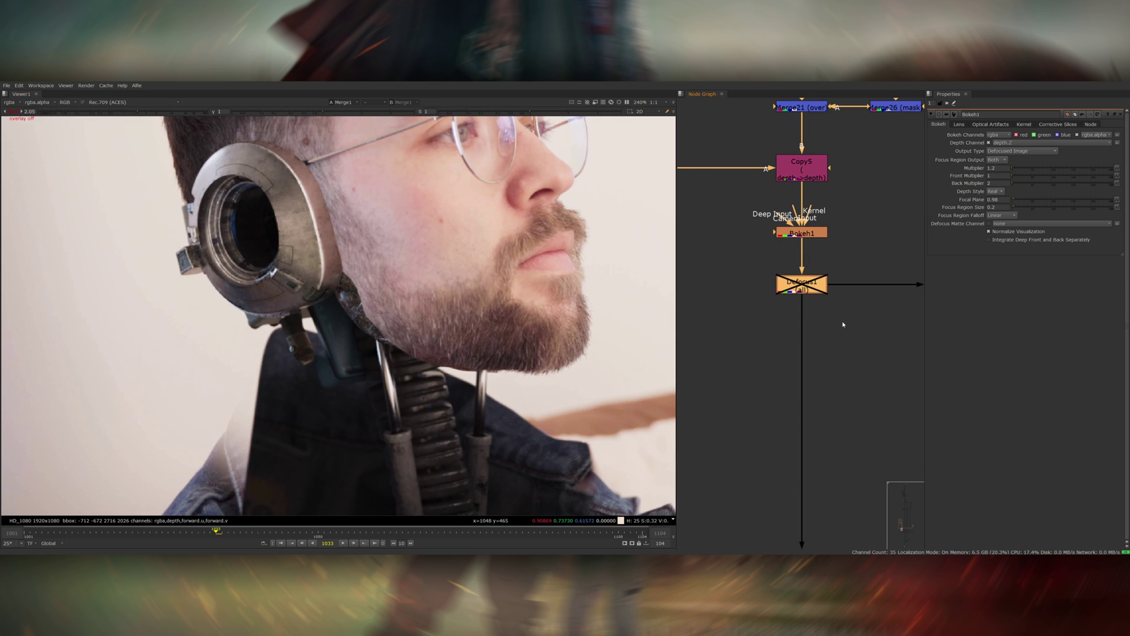
key("d")
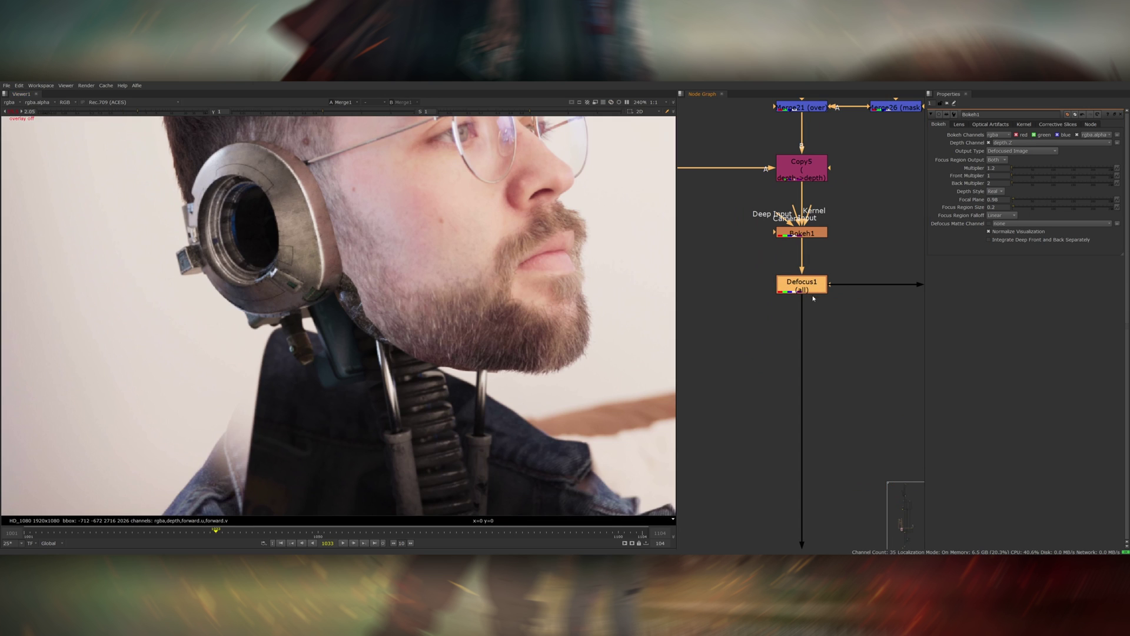
double_click(814, 293)
double_click(978, 141)
left_click(823, 262)
Step: Toggle Defocus1 and examine the softness of the robotic ear against the skin and hair
left_click(808, 287)
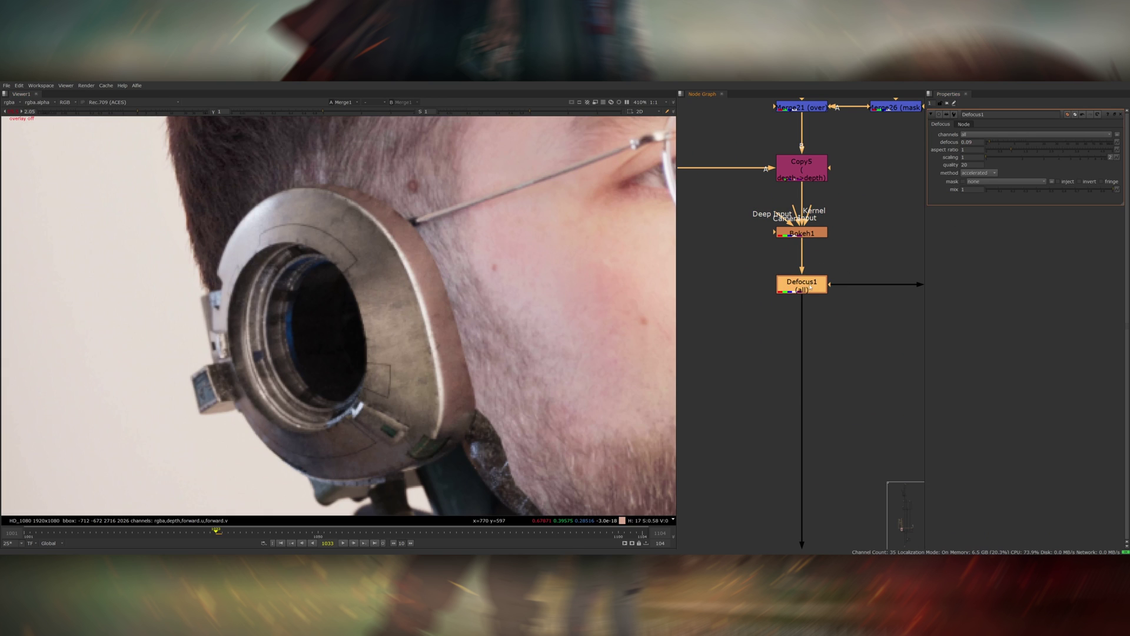
key("d")
key("d")
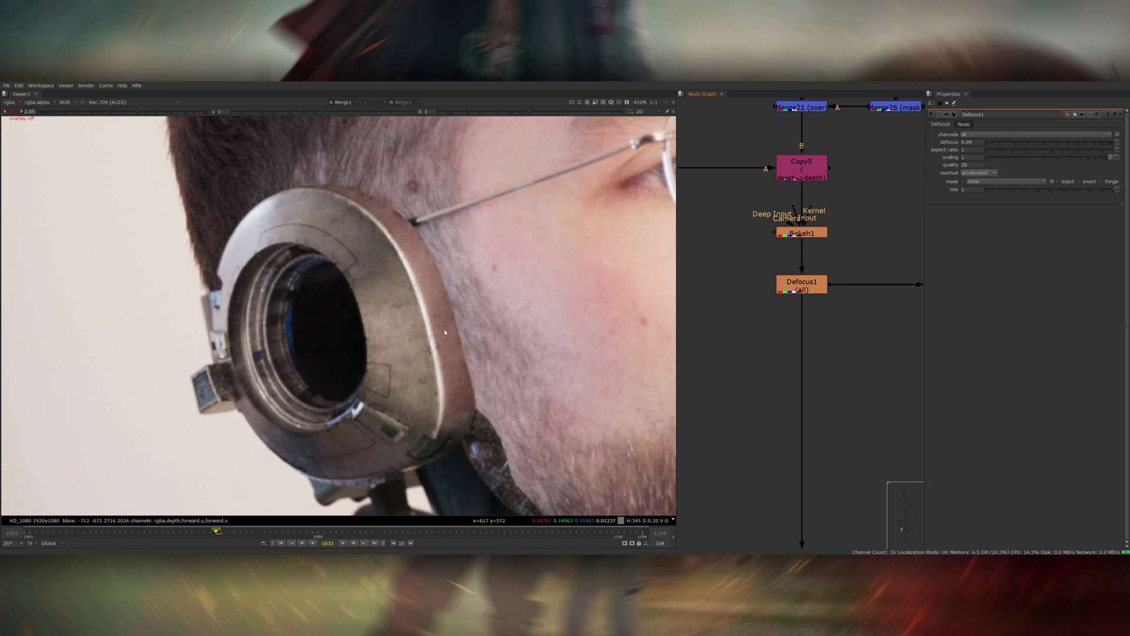
scroll(408, 325, "up", 4)
scroll(409, 324, "down", 6)
scroll(519, 317, "up", 4)
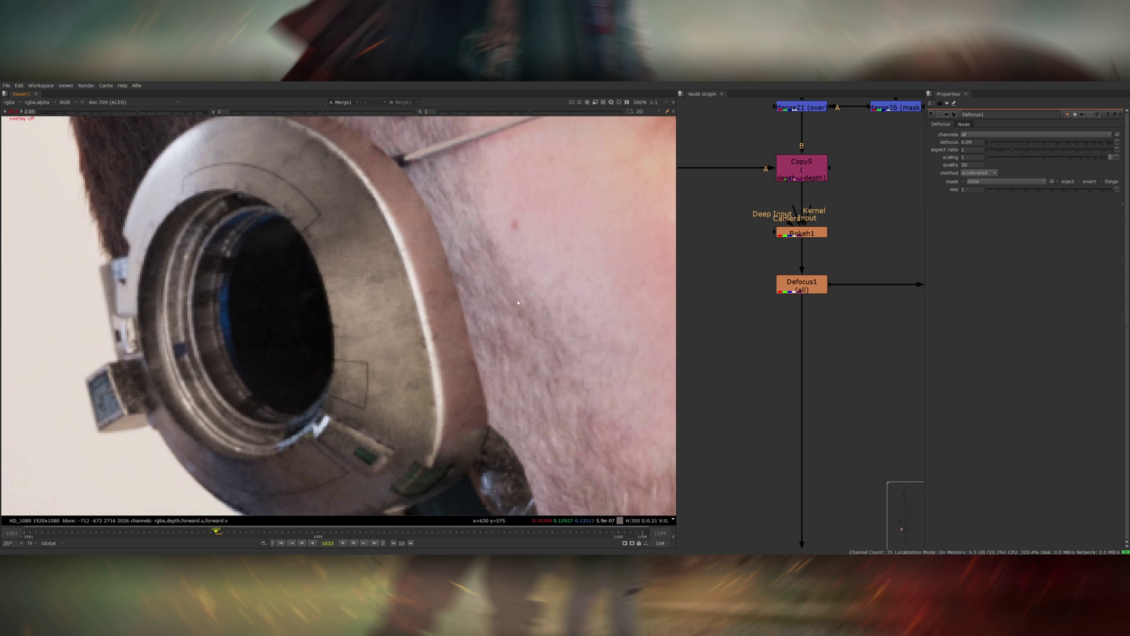
middle_click_drag(553, 293, 449, 318)
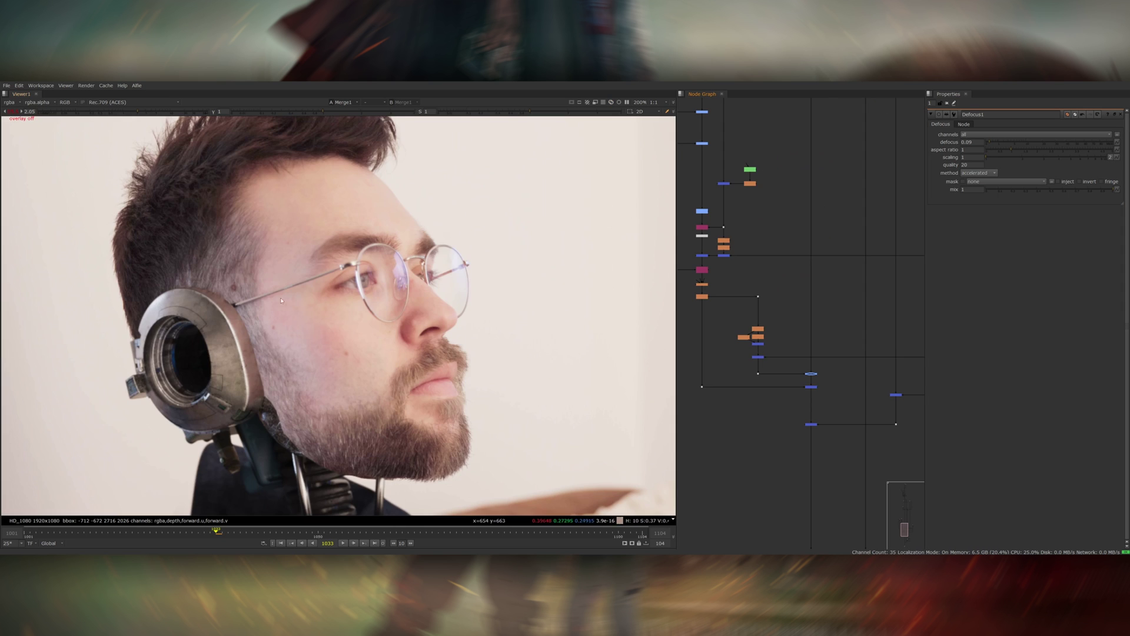
scroll(296, 313, "down", 3)
scroll(384, 356, "up", 4)
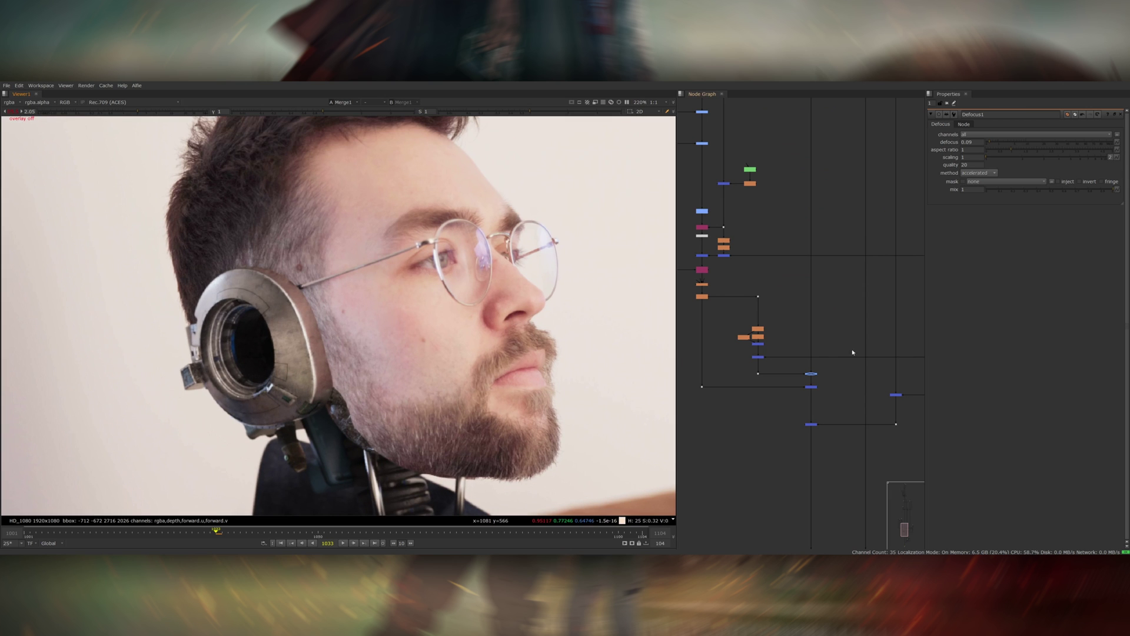
Step: Enable ColorCorrect1 on the plate and switch it on and off to compare the contact shadow around the robotic parts
scroll(818, 377, "up", 5)
middle_click_drag(816, 376, 881, 391)
left_click(879, 386)
key("d")
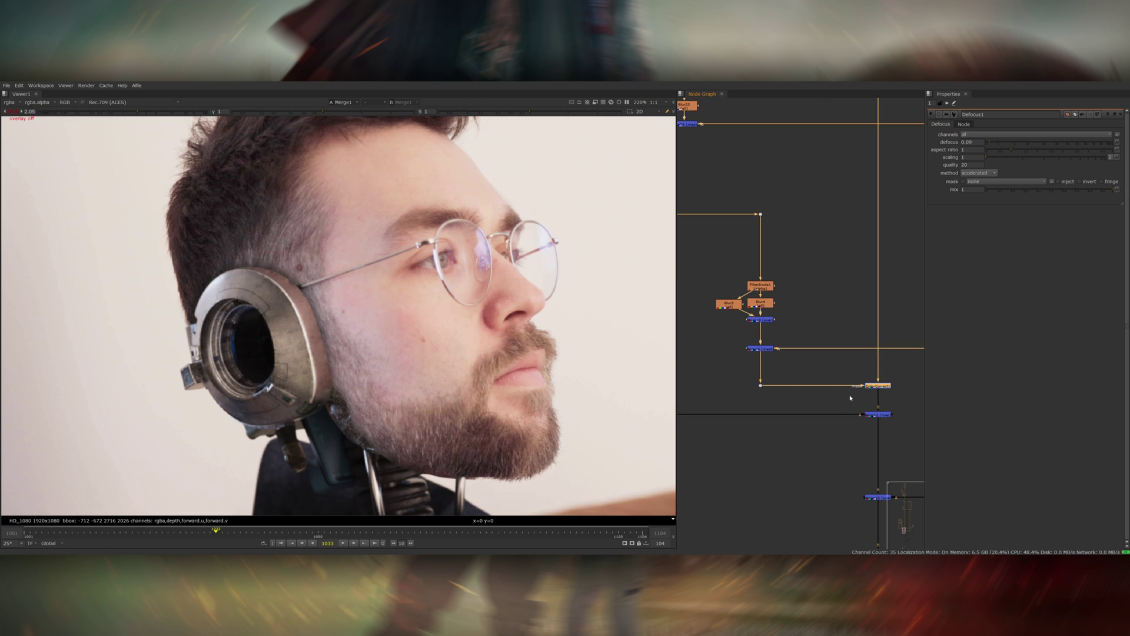
key("d")
key("d")
Step: View the alpha of the robot matte at Dot3, then at FilterErode1 and Blur4
scroll(777, 288, "up", 3)
left_click(765, 286)
left_click(754, 187)
key("1")
key("a")
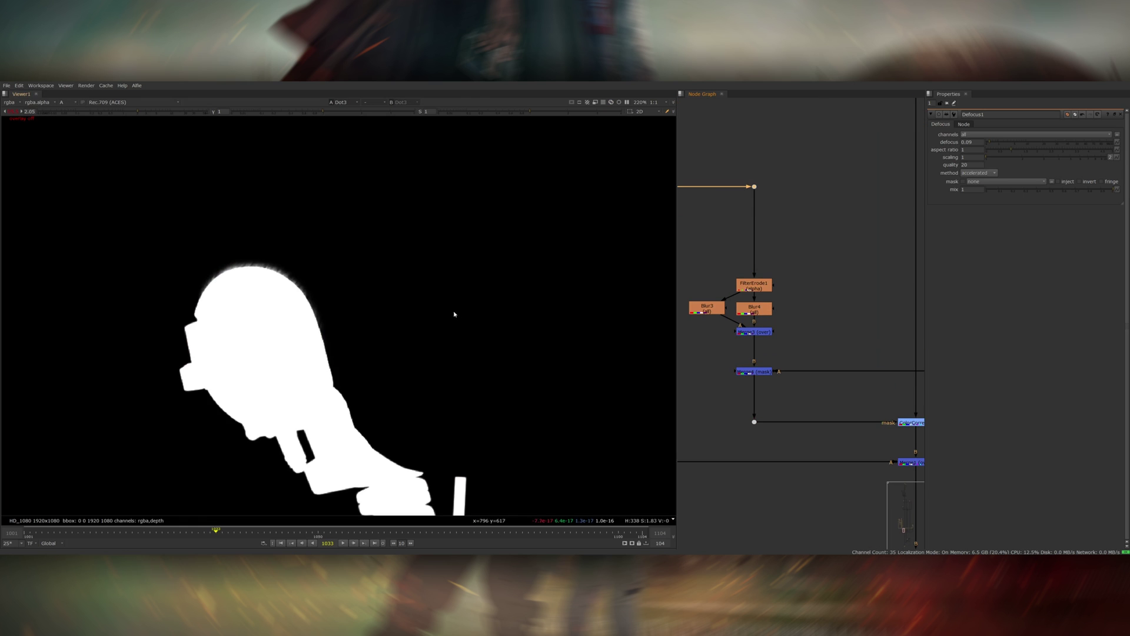
left_click(754, 287)
key("1")
left_click(758, 310)
key("1")
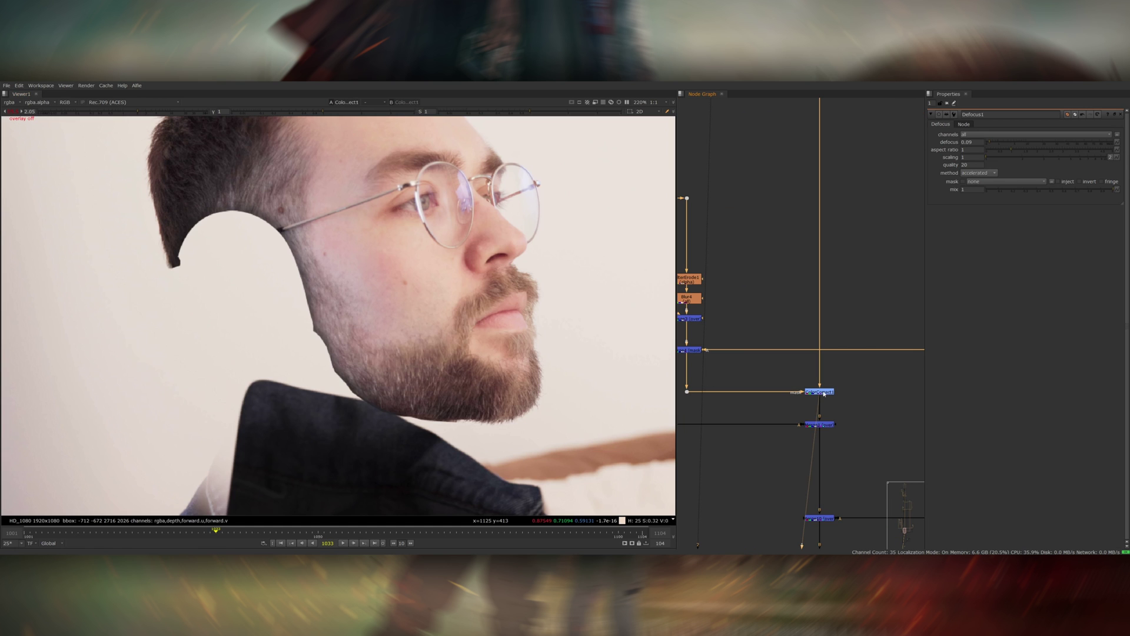
Step: Open the settings of ColorCorrect1 and view the composite at Merge10 around the ear and jaw
double_click(826, 392)
middle_click_drag(718, 312, 763, 317)
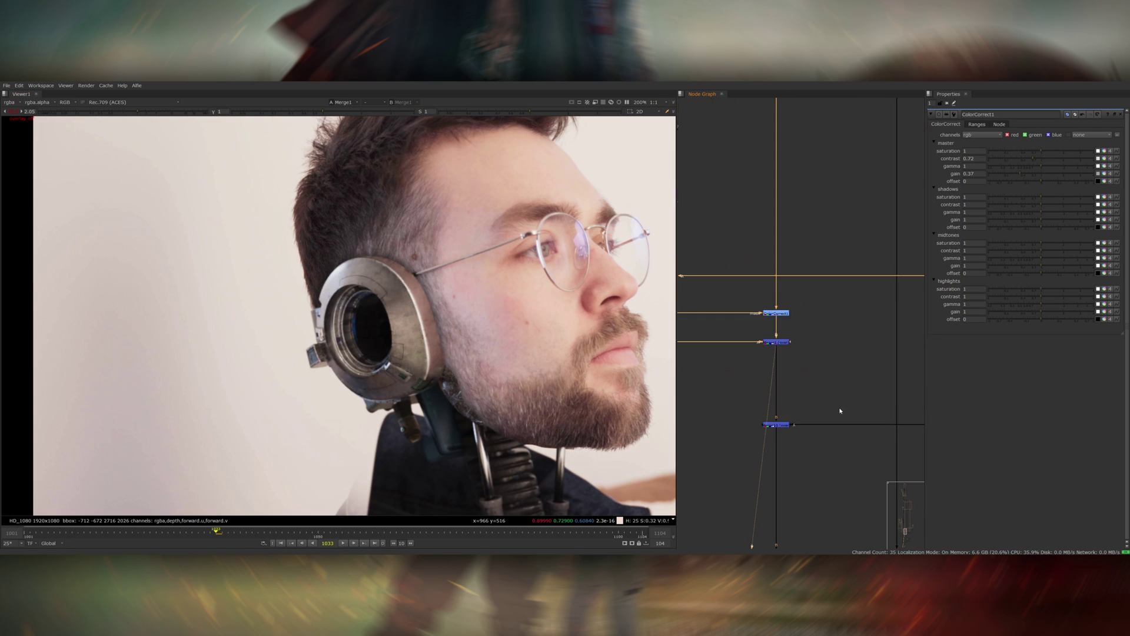
left_click_drag(823, 402, 744, 445)
key("1")
scroll(480, 399, "up", 1)
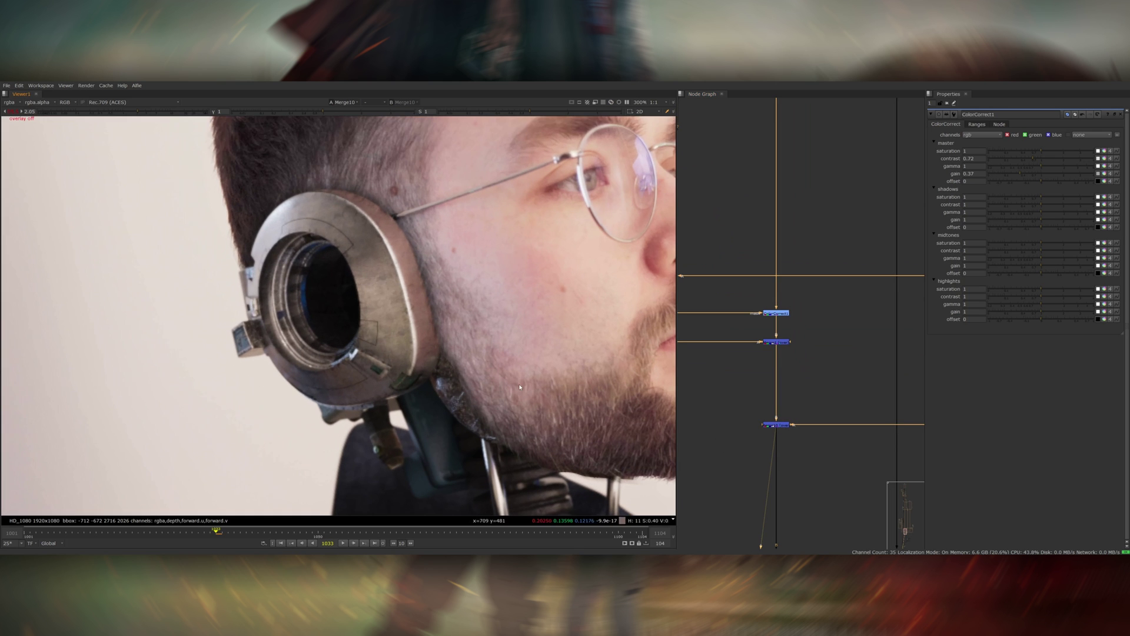
middle_click_drag(491, 372, 419, 407)
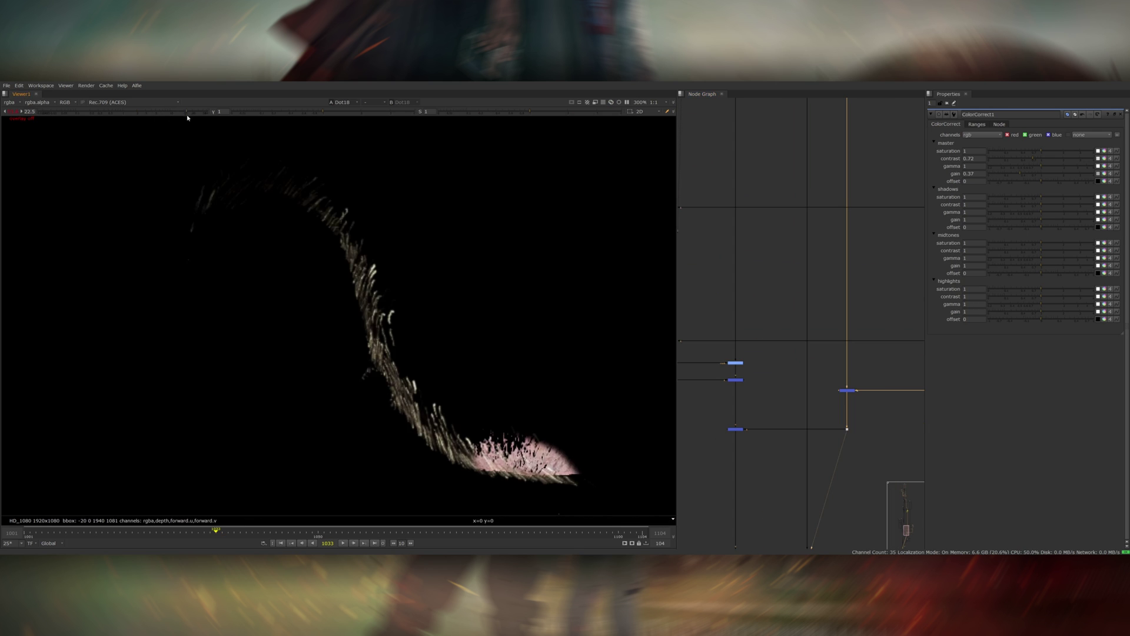
Step: Adjust the viewer gain and view the rendered hair strands at the premultiply node of the hair branch
left_click_drag(187, 116, 189, 116)
scroll(430, 325, "down", 4)
middle_click_drag(847, 390, 628, 531)
left_click(861, 225)
key("1")
scroll(435, 351, "up", 4)
middle_click_drag(435, 350, 415, 362)
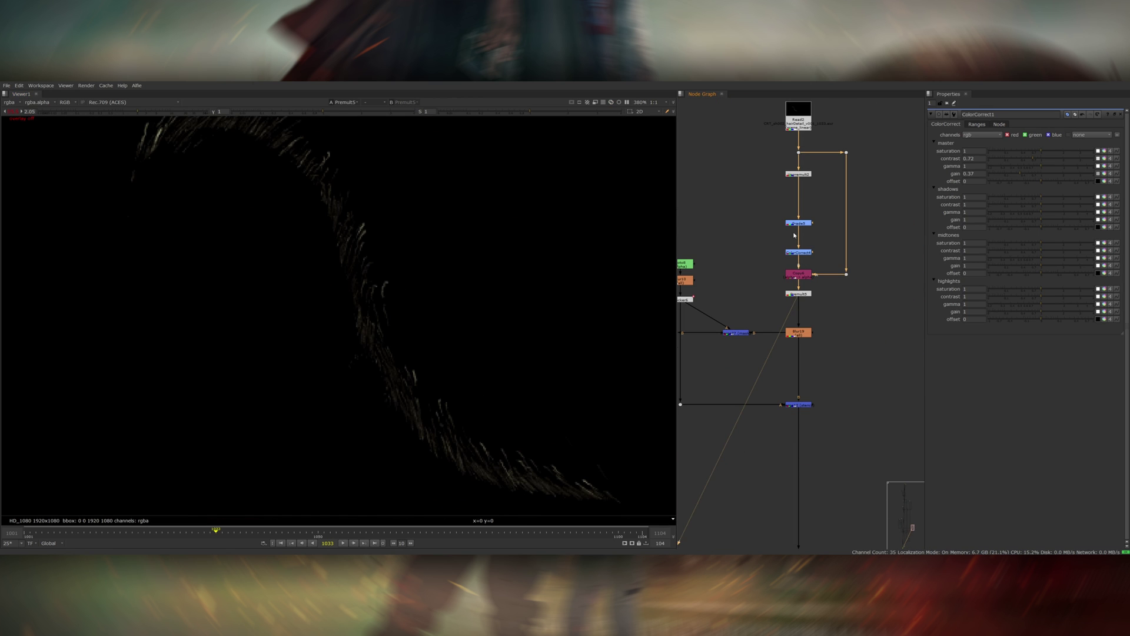
Step: Toggle the merge at the end of the hair branch to compare the rendered strands
left_click_drag(770, 213, 817, 264)
scroll(459, 315, "down", 3)
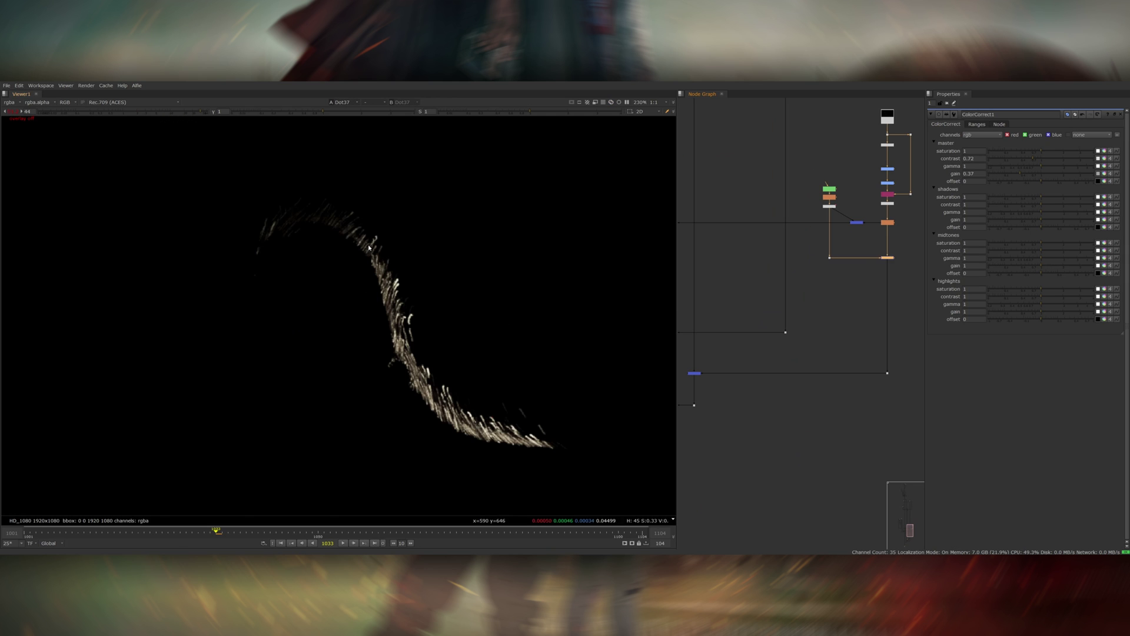
key("d")
key("d")
Step: View Merge10 and toggle it to compare the hair strands along the ear and beard edge
middle_click_drag(806, 351, 959, 327)
left_click(756, 381)
key("1")
key("a")
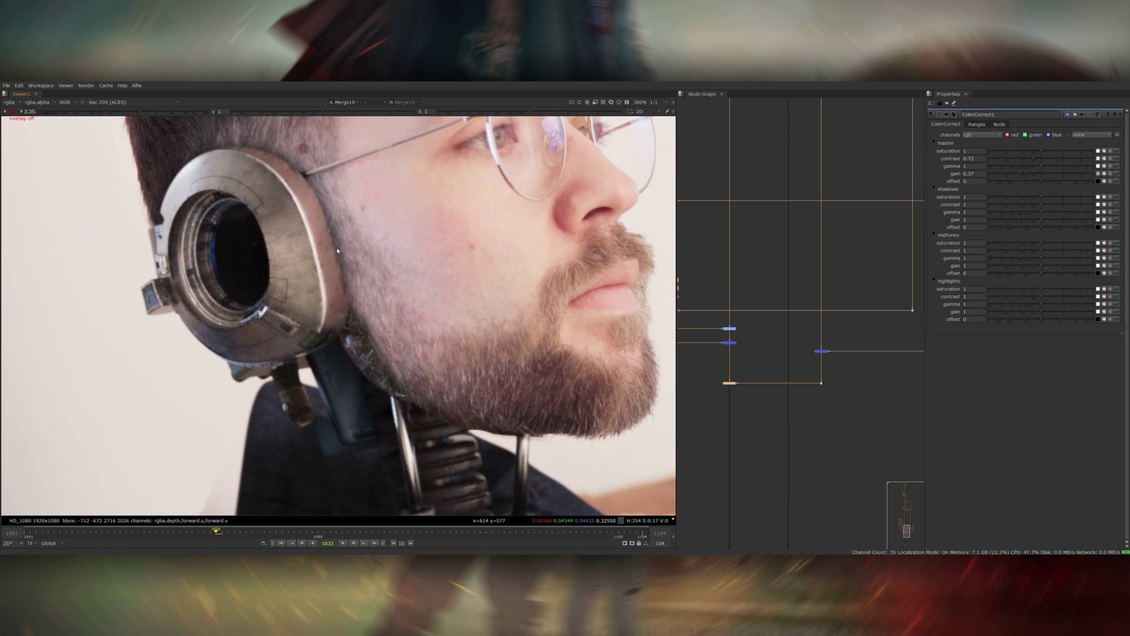
scroll(388, 344, "up", 1)
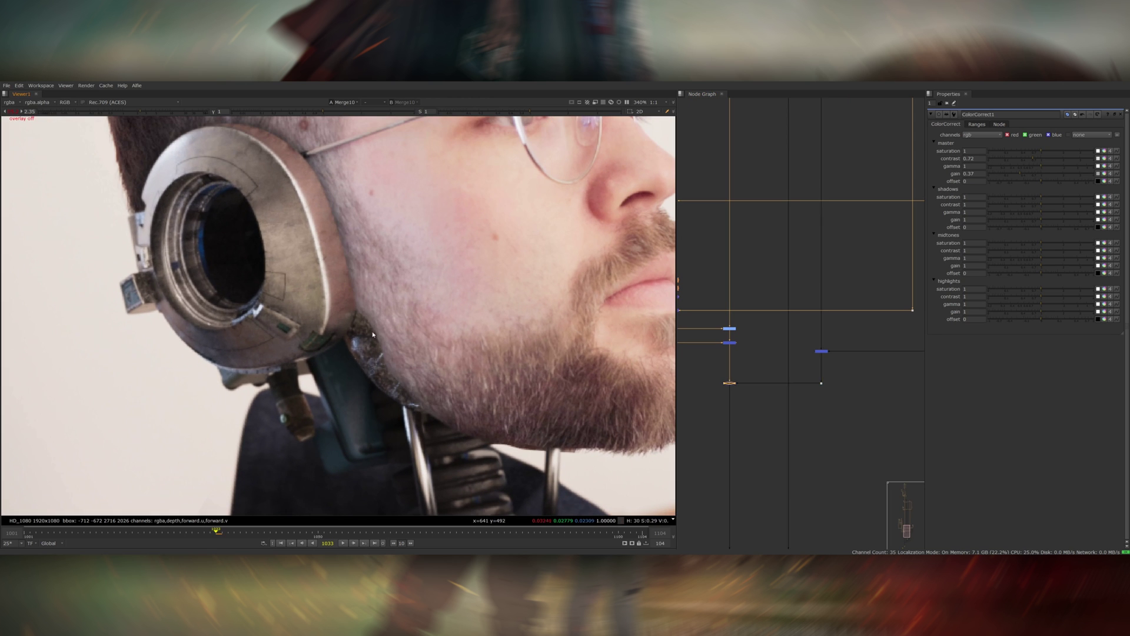
key("d")
key("d")
scroll(387, 366, "up", 1)
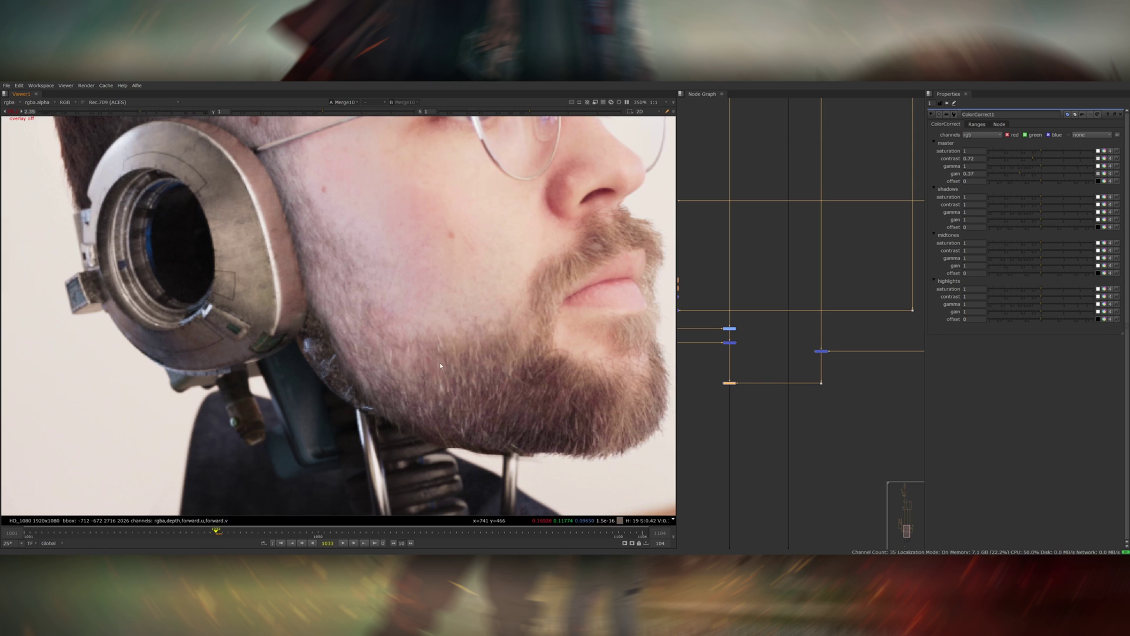
scroll(472, 406, "up", 3)
key("d")
key("d")
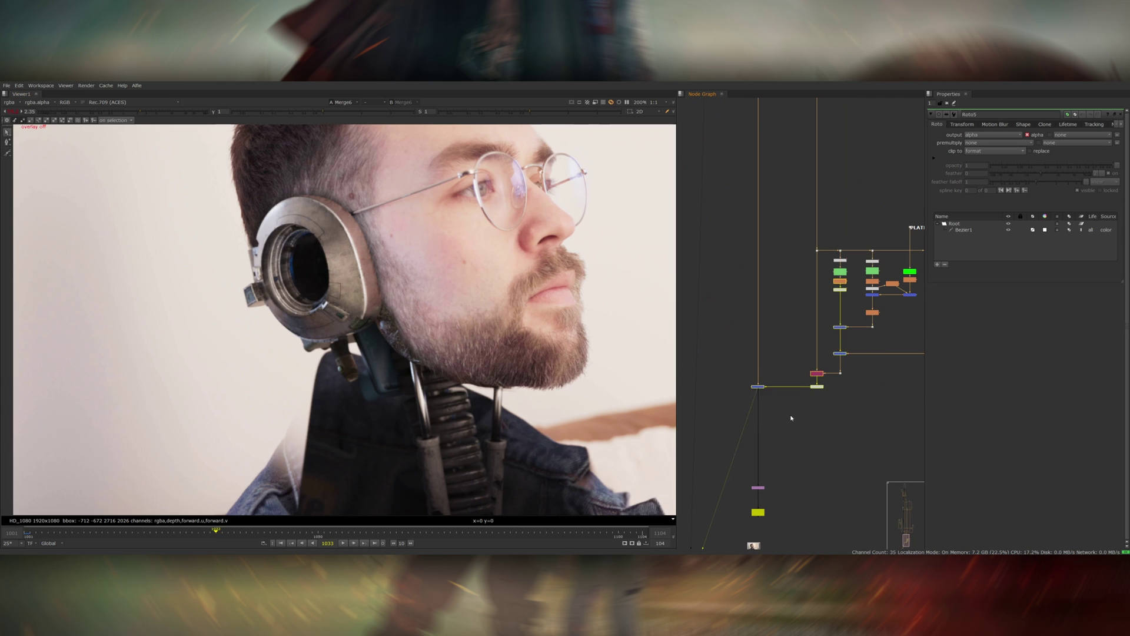
Step: Enable the merge that layers the original jacket and neck back over the robotic neck
key("d")
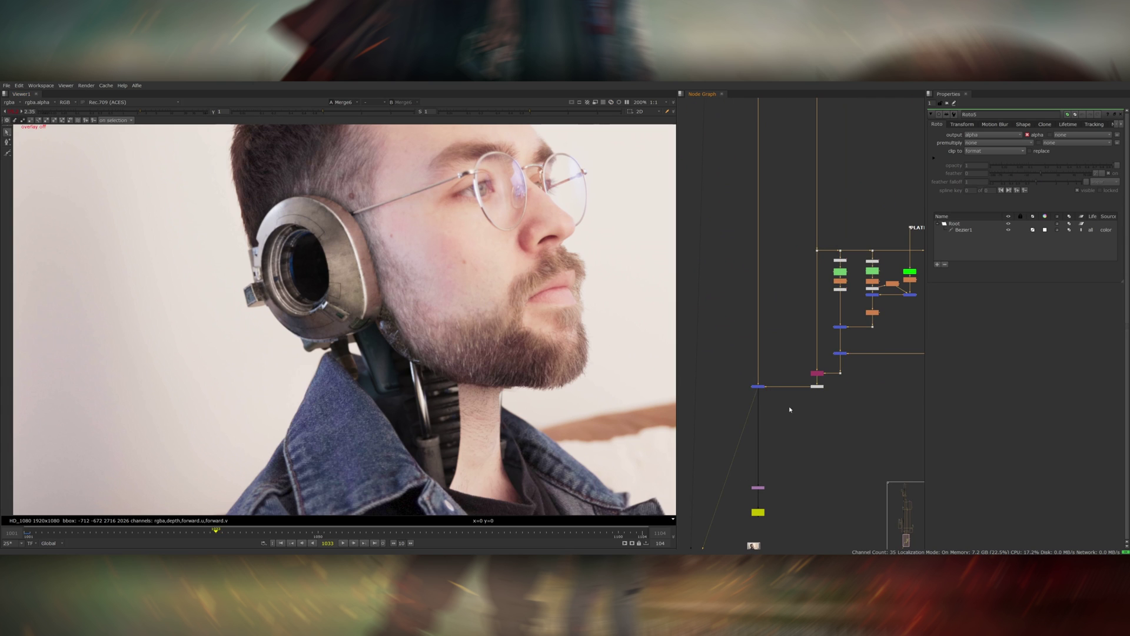
scroll(832, 377, "up", 3)
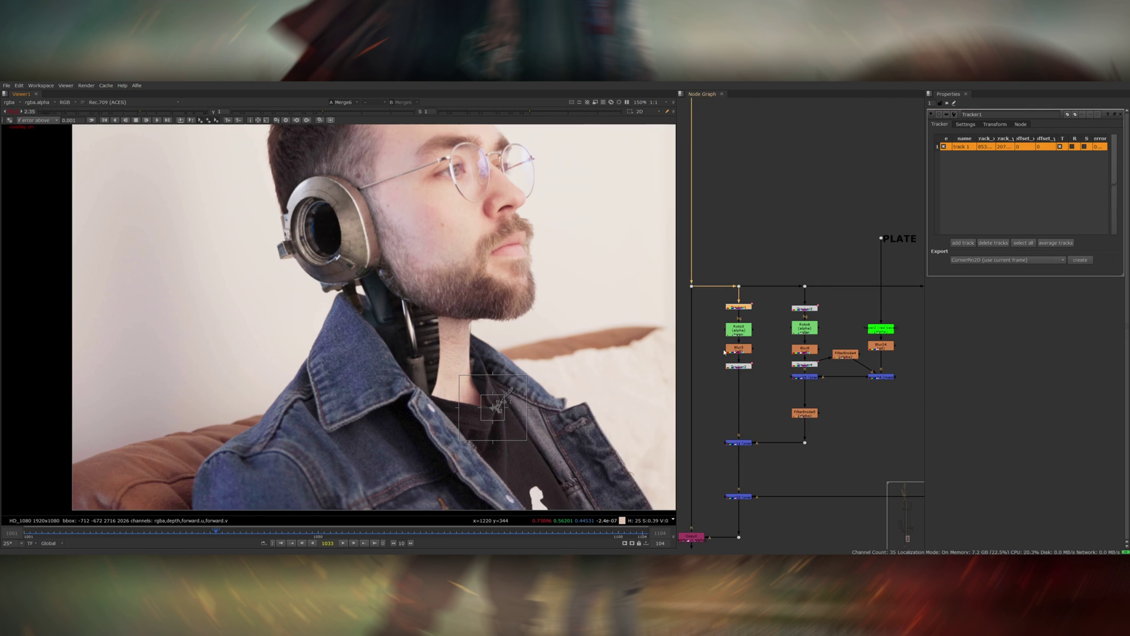
middle_click_drag(478, 410, 445, 372)
Step: Open and view the Roto3 torso mask and its tracker, and scrub the timeline to check the animated shape
scroll(445, 372, "up", 4)
double_click(741, 330)
key("1")
scroll(497, 356, "down", 3)
double_click(743, 308)
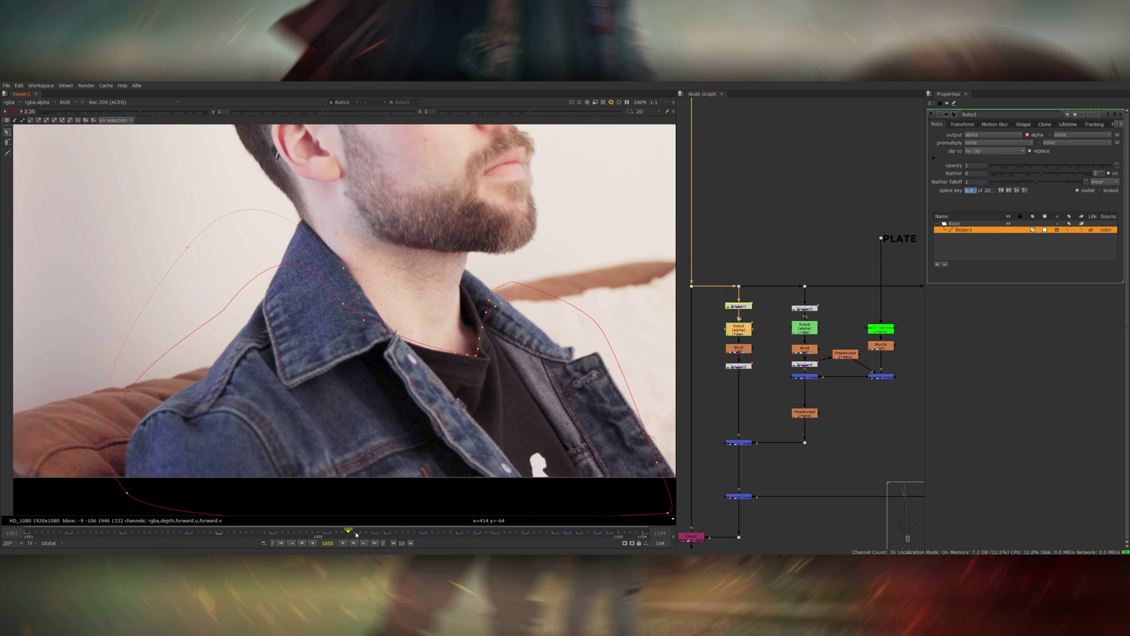
left_click_drag(365, 534, 242, 535)
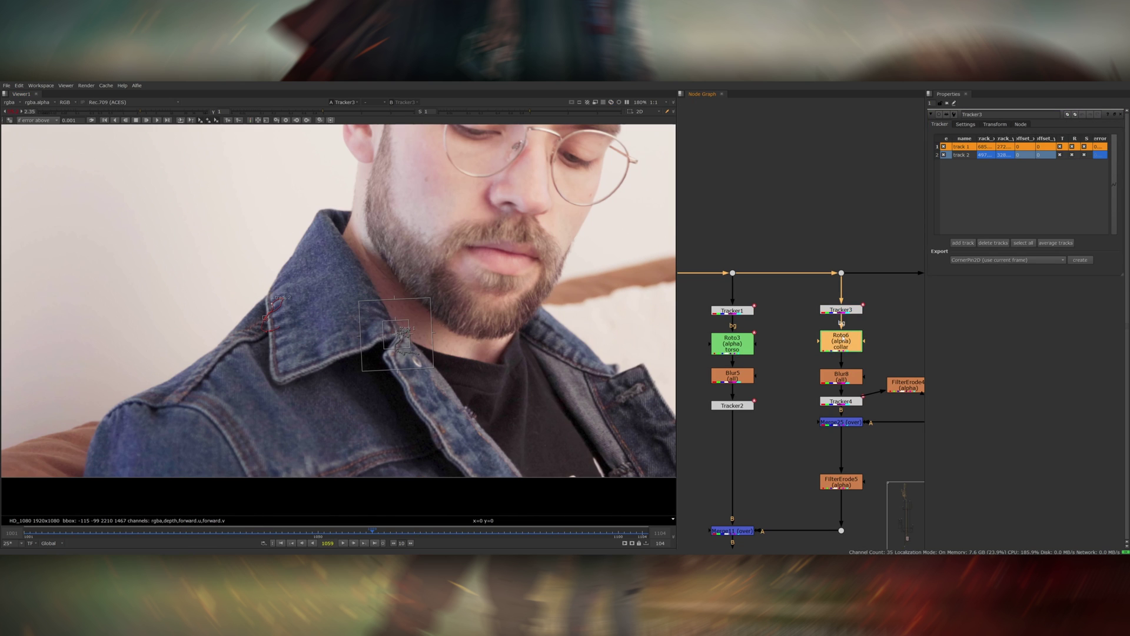
Step: Select both tracks in Tracker3 and open the Roto6 collar mask to inspect the collar's tracking and roto shape
left_click(465, 352)
double_click(831, 308)
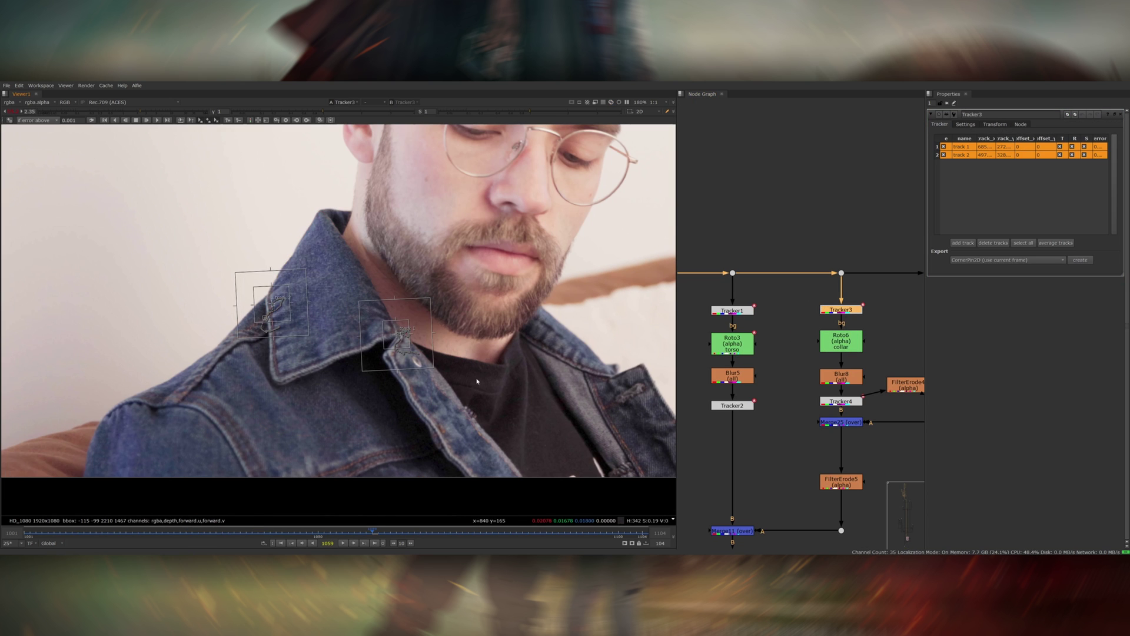
double_click(843, 341)
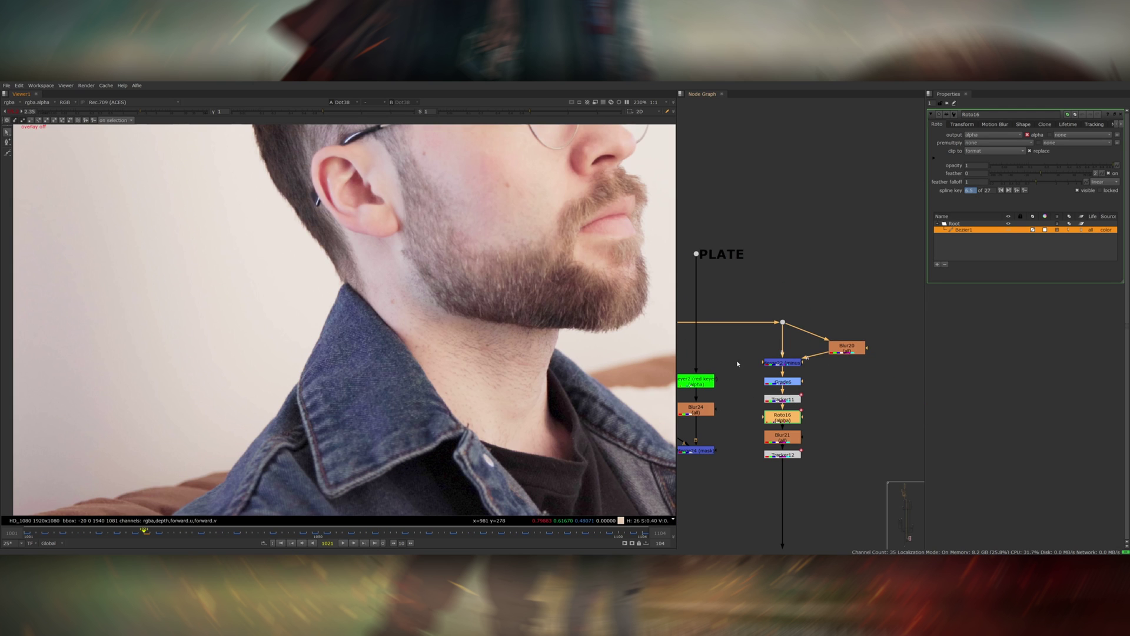
Step: View Merge22, the plate minus its Blur20 copy, and inspect the neck's fine detail inside the roto shape at another frame
scroll(777, 408, "down", 6)
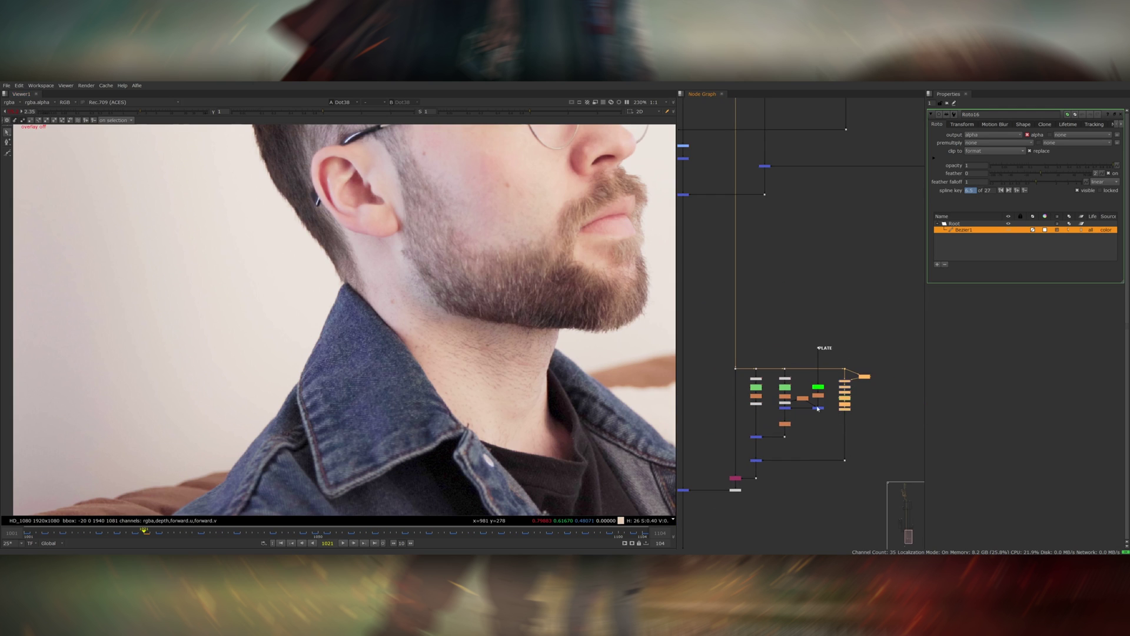
scroll(569, 378, "up", 2)
scroll(808, 338, "up", 6)
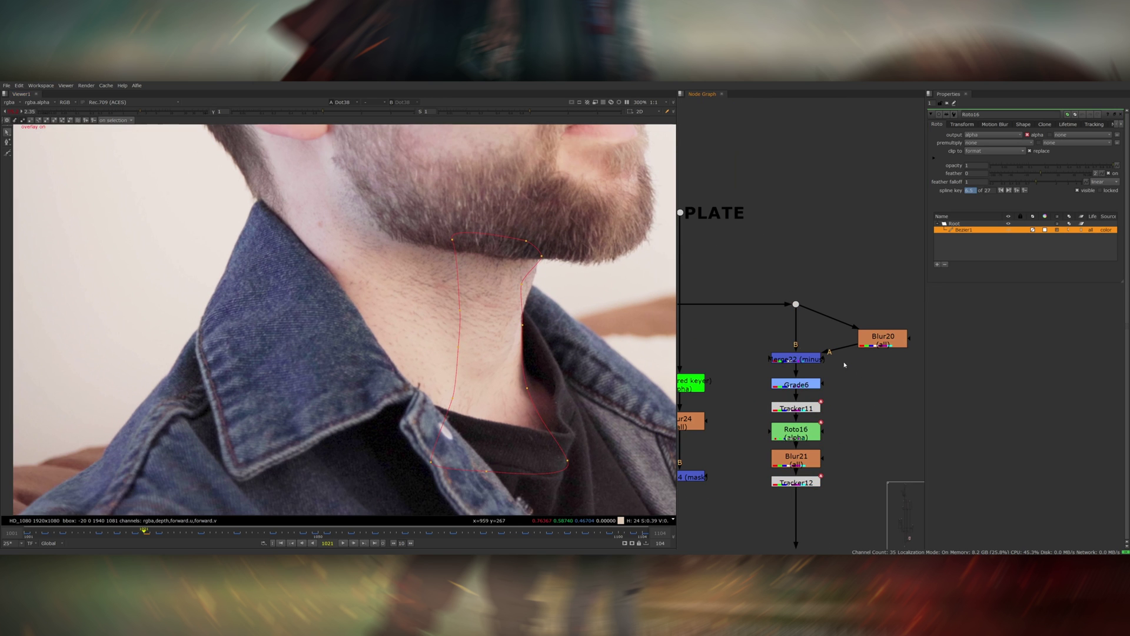
left_click_drag(740, 308, 851, 375)
key("1")
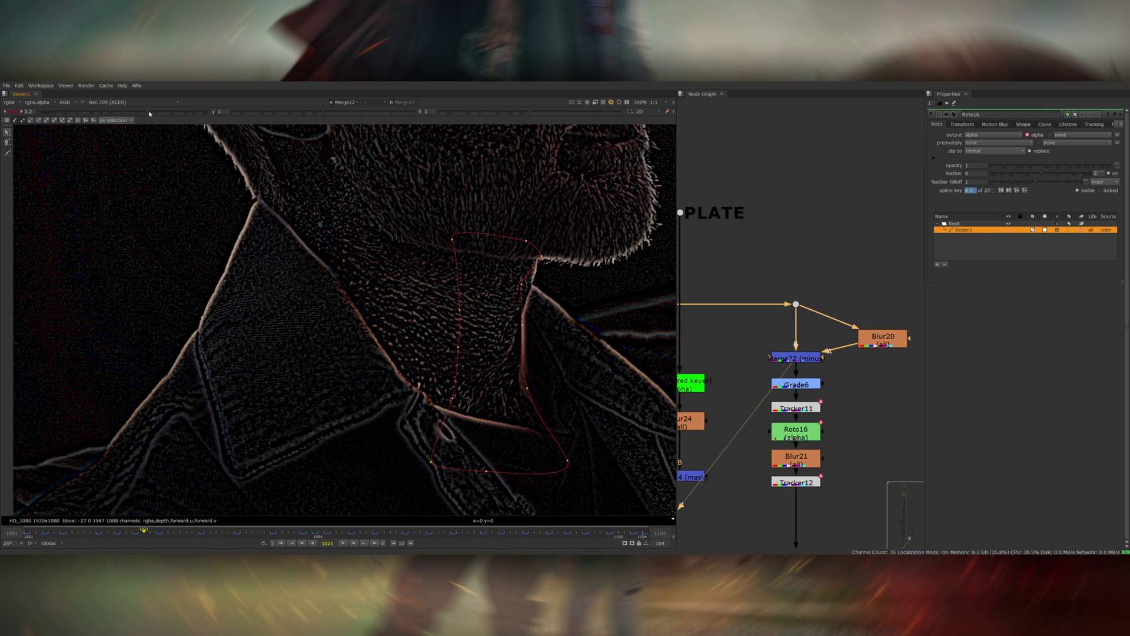
scroll(453, 344, "up", 3)
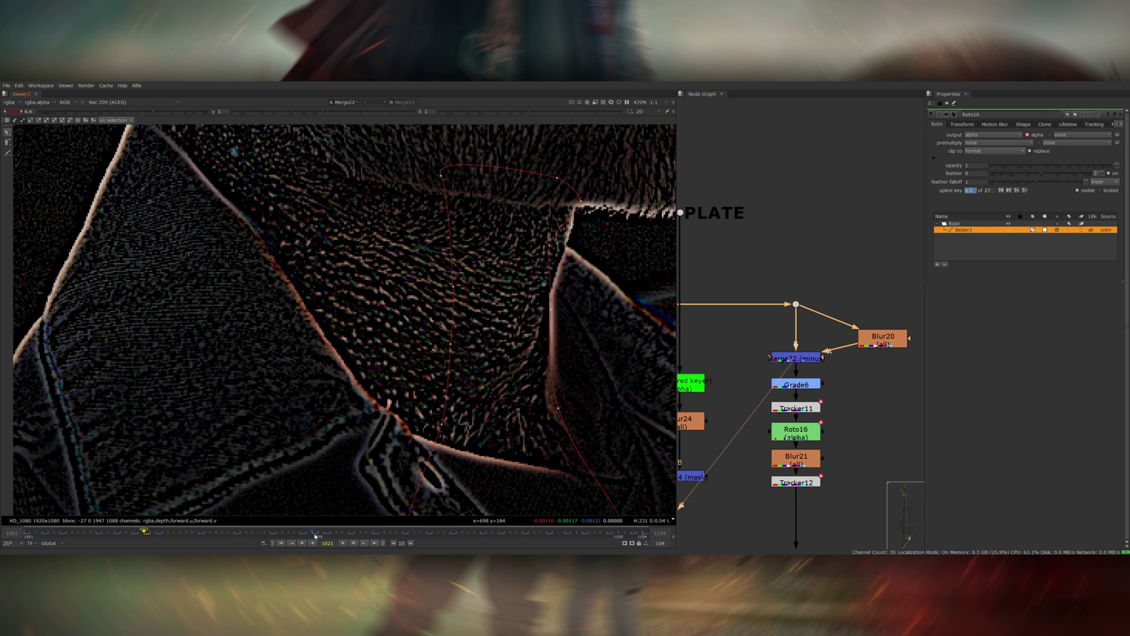
left_click(315, 535)
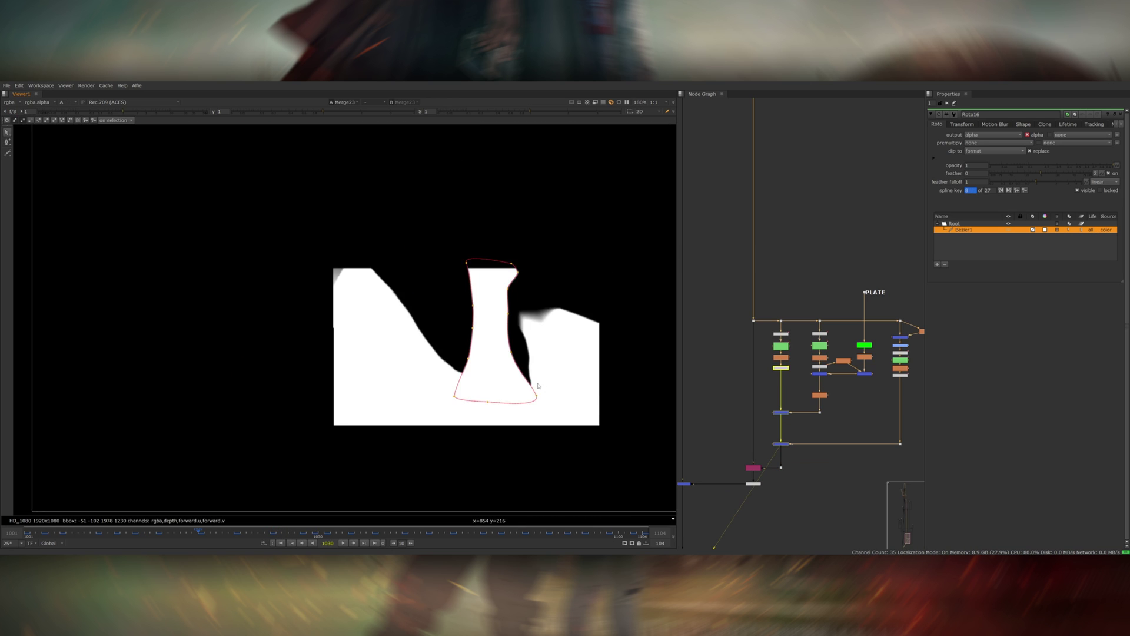
Step: Check the combined jacket and neck alpha at the premult, and switch back to the colour view with the roto overlay hidden
scroll(364, 424, "down", 3)
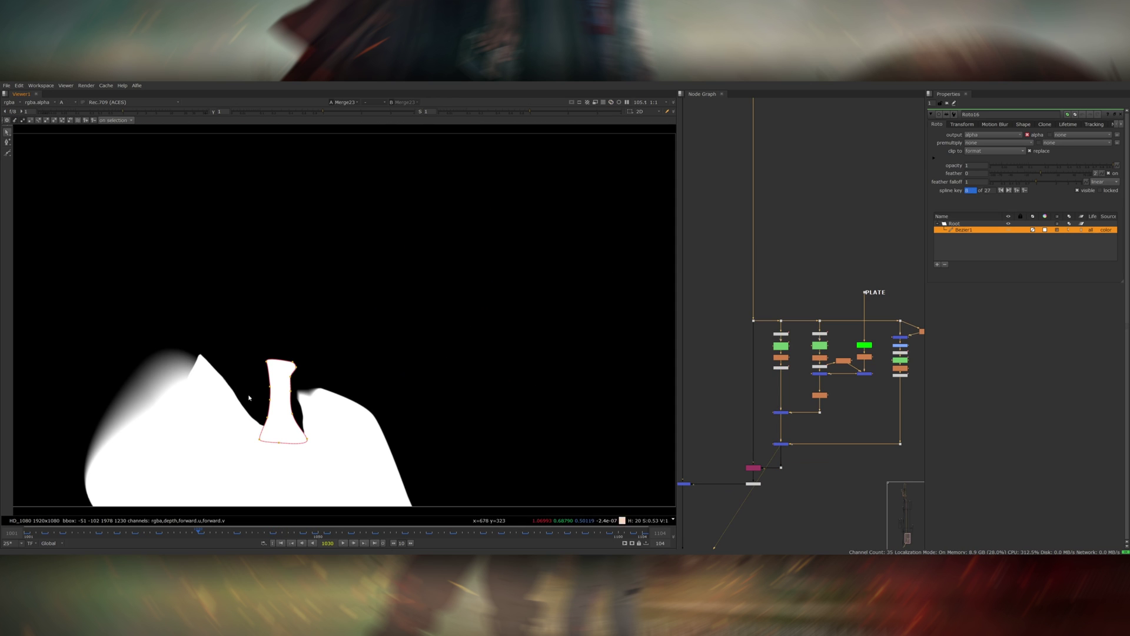
left_click_drag(780, 445, 754, 484)
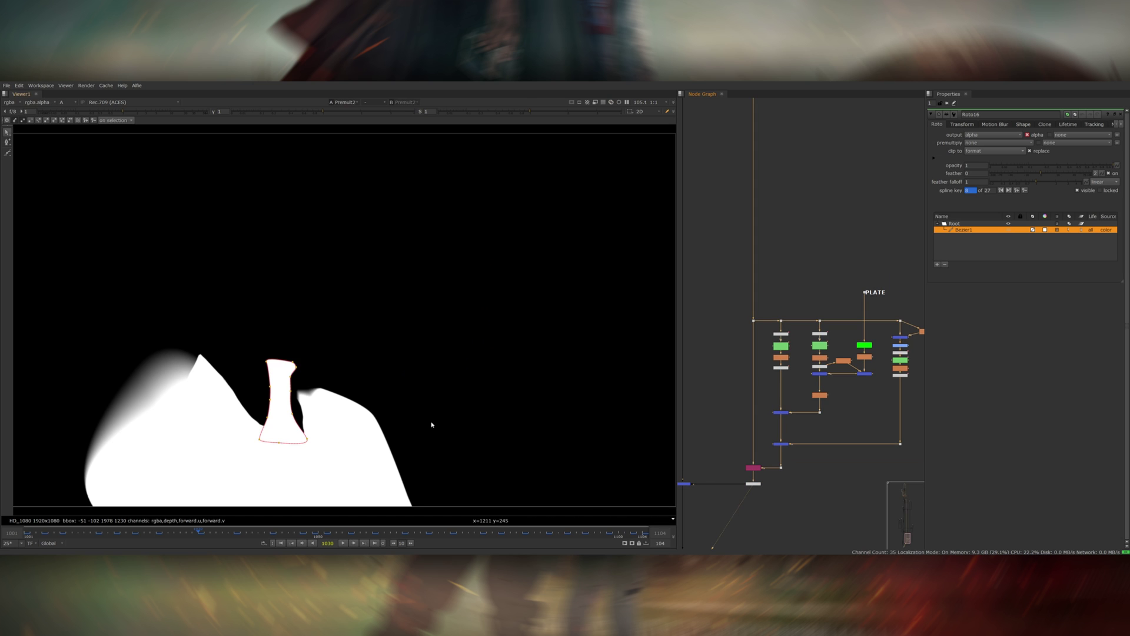
key("a")
key("o")
Step: View the merge that layers the masked jacket and neck over the robotic head composite
middle_click_drag(789, 419, 852, 391)
left_click_drag(815, 461, 776, 486)
scroll(767, 479, "down", 5)
middle_click_drag(766, 479, 804, 329)
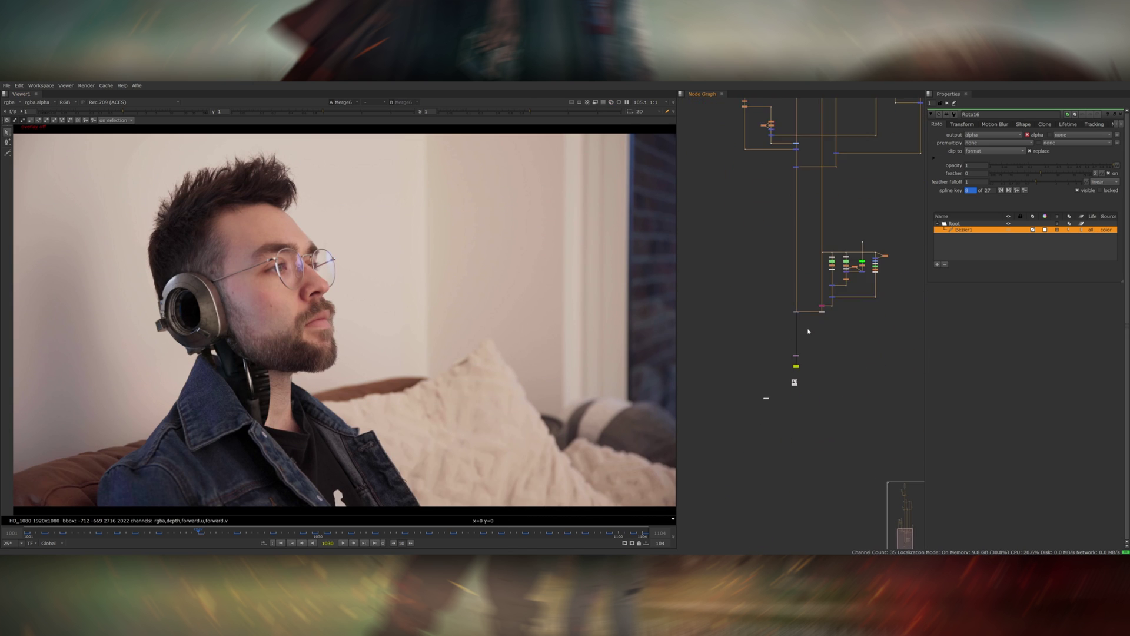